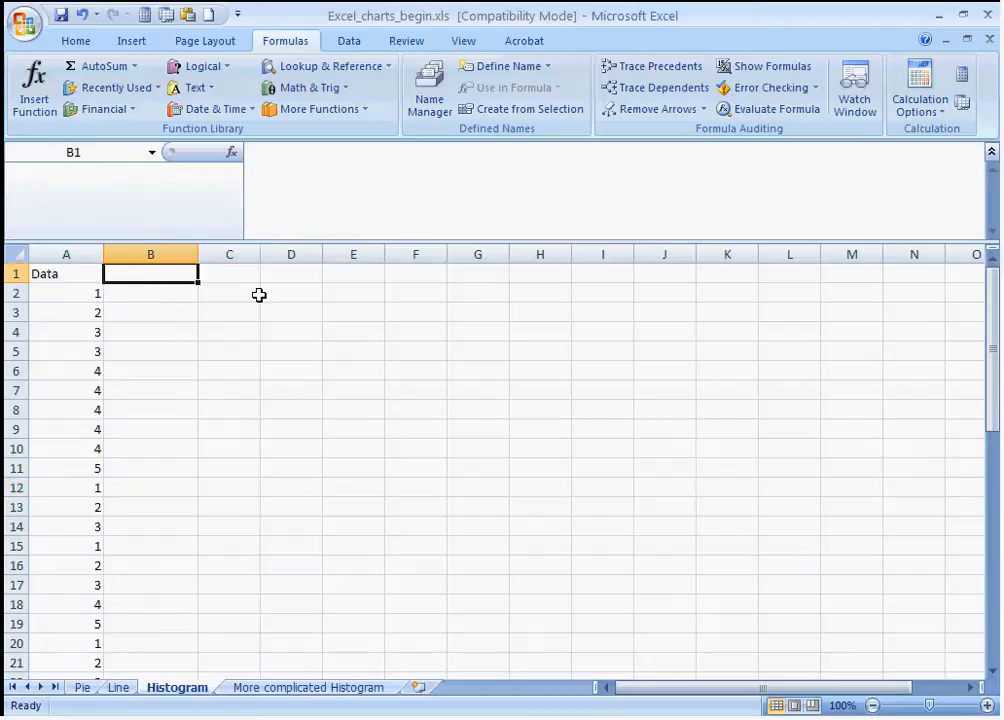
- Enter the heading "Number of" in B1 and list the values 1 to 5 in B2:B6
{"action": "type", "text": "Number of"}
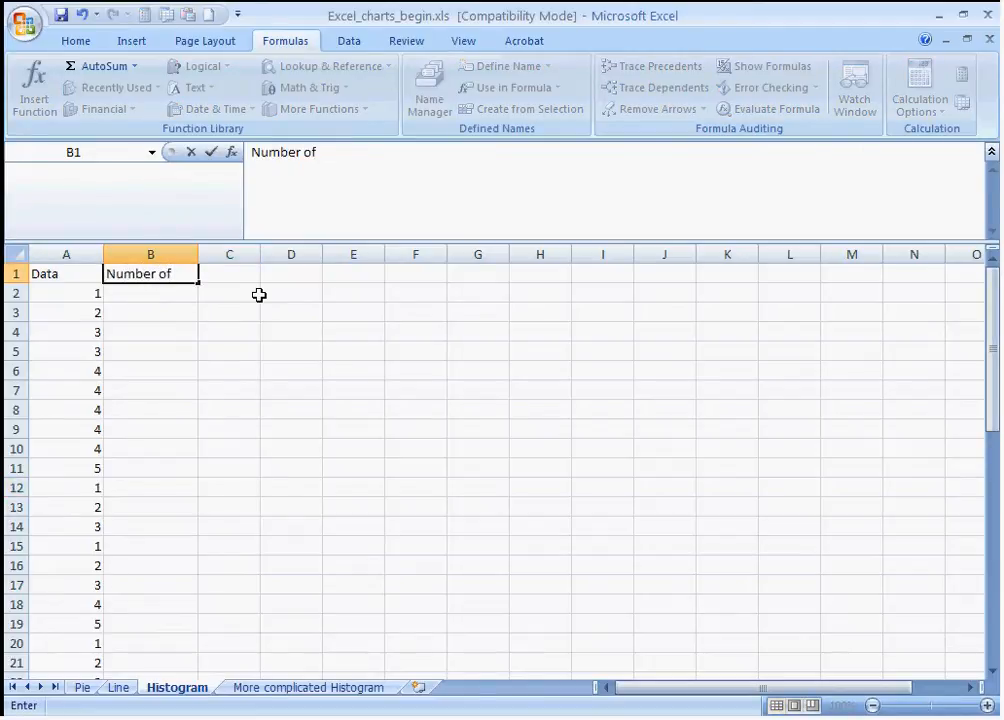
{"action": "key", "text": "Return"}
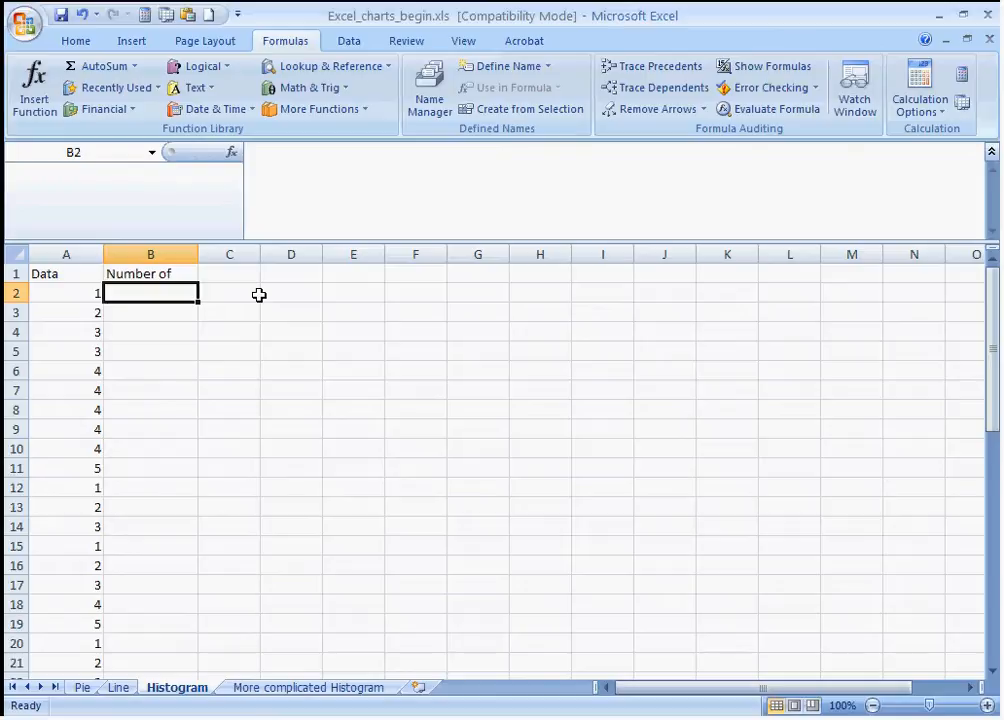
{"action": "type", "text": "1"}
{"action": "key", "text": "Return"}
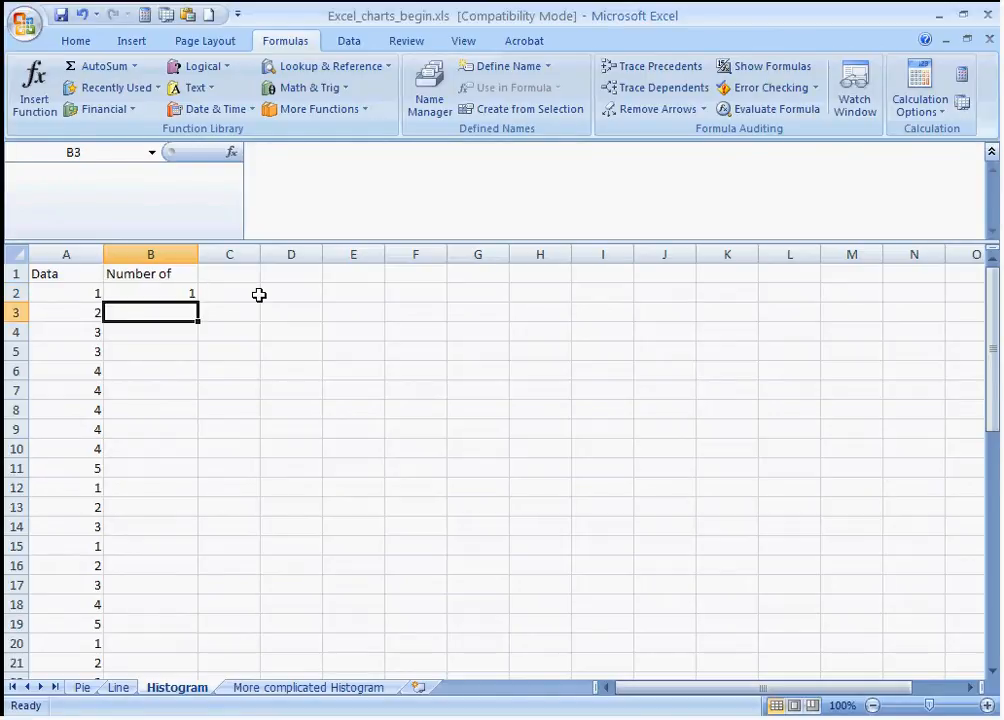
{"action": "type", "text": "2"}
{"action": "key", "text": "Return"}
{"action": "type", "text": "3"}
{"action": "key", "text": "Return"}
{"action": "type", "text": "4"}
{"action": "key", "text": "Return"}
{"action": "type", "text": "5"}
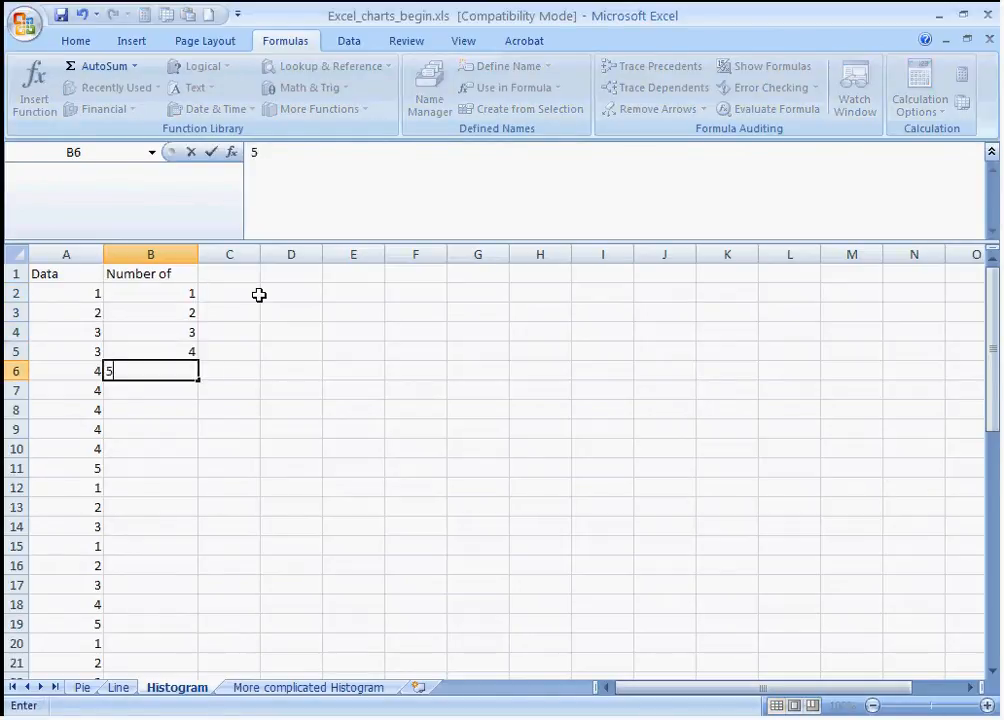
{"action": "key", "text": "Return"}
- Enter the formula =COUNTIF(A2:A50,B2) in C2 to count how often the first value occurs in the data
{"action": "key", "text": "Up"}
{"action": "key", "text": "Up"}
{"action": "key", "text": "Up"}
{"action": "key", "text": "Up"}
{"action": "key", "text": "Up"}
{"action": "key", "text": "Up"}
{"action": "key", "text": "Right"}
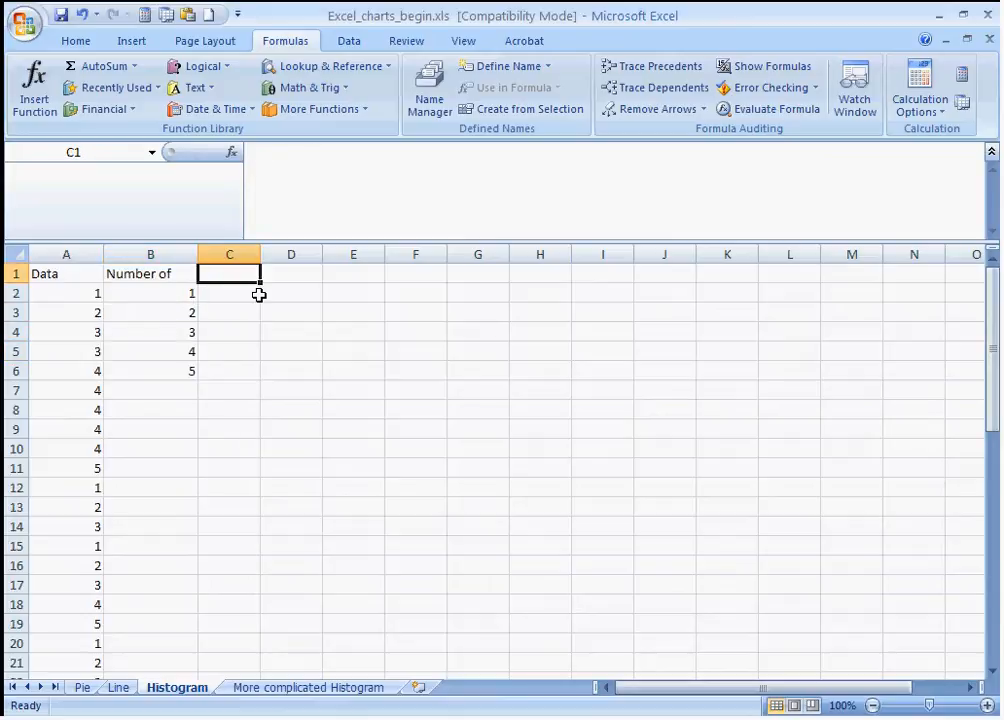
{"action": "key", "text": "Down"}
{"action": "type", "text": "="}
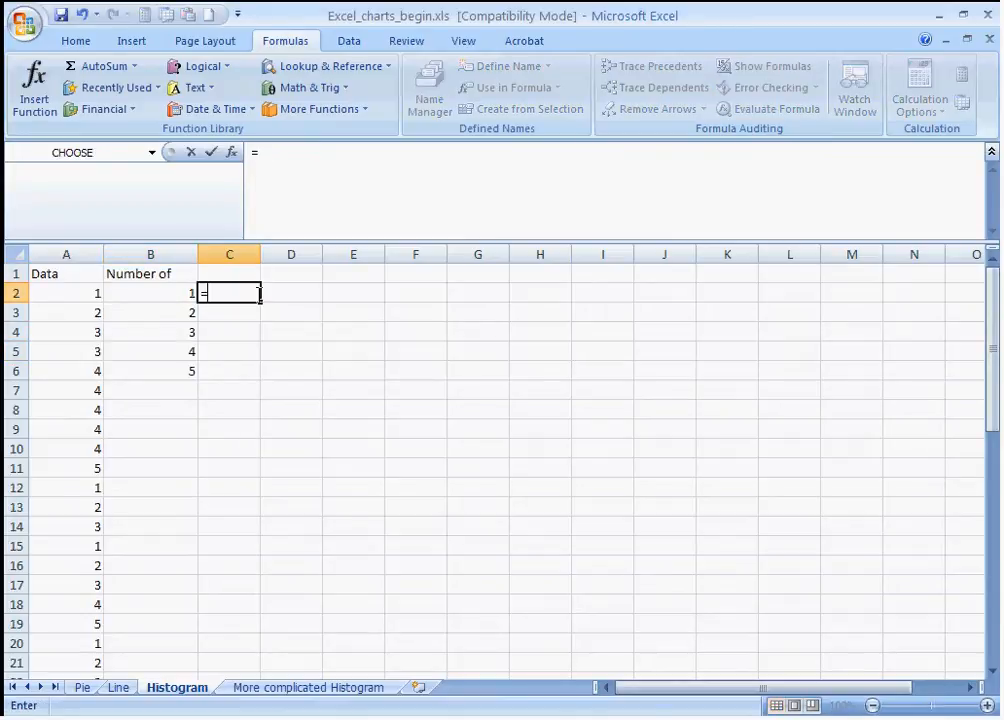
{"action": "type", "text": "countif("}
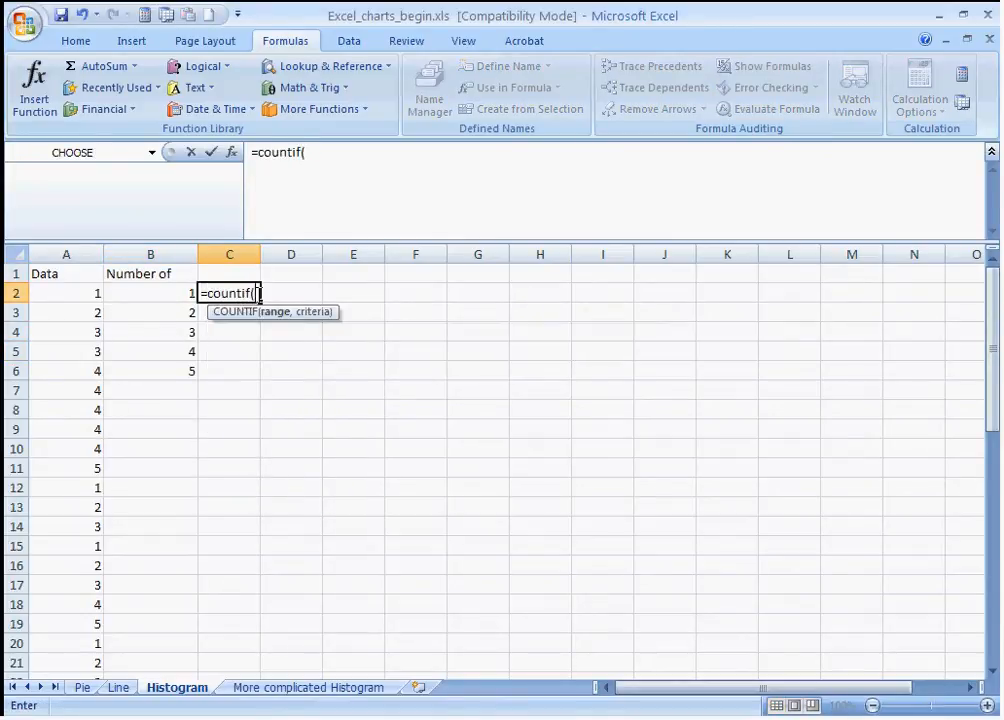
{"action": "left_click_drag", "start_coordinate": [78, 298], "coordinate": [90, 643]}
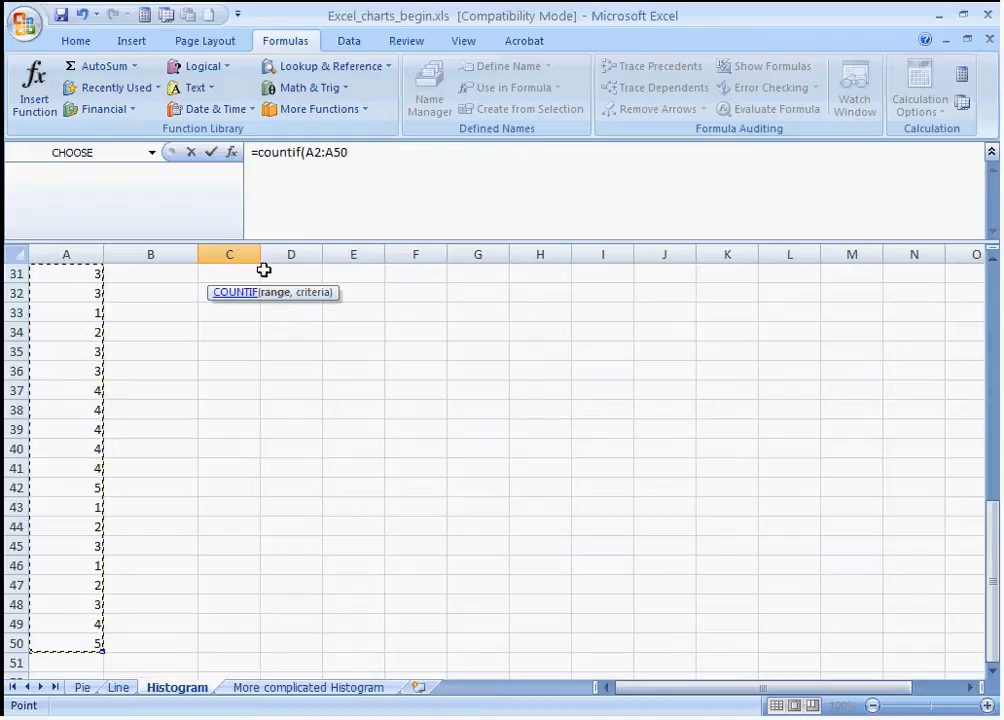
{"action": "left_click", "coordinate": [372, 158]}
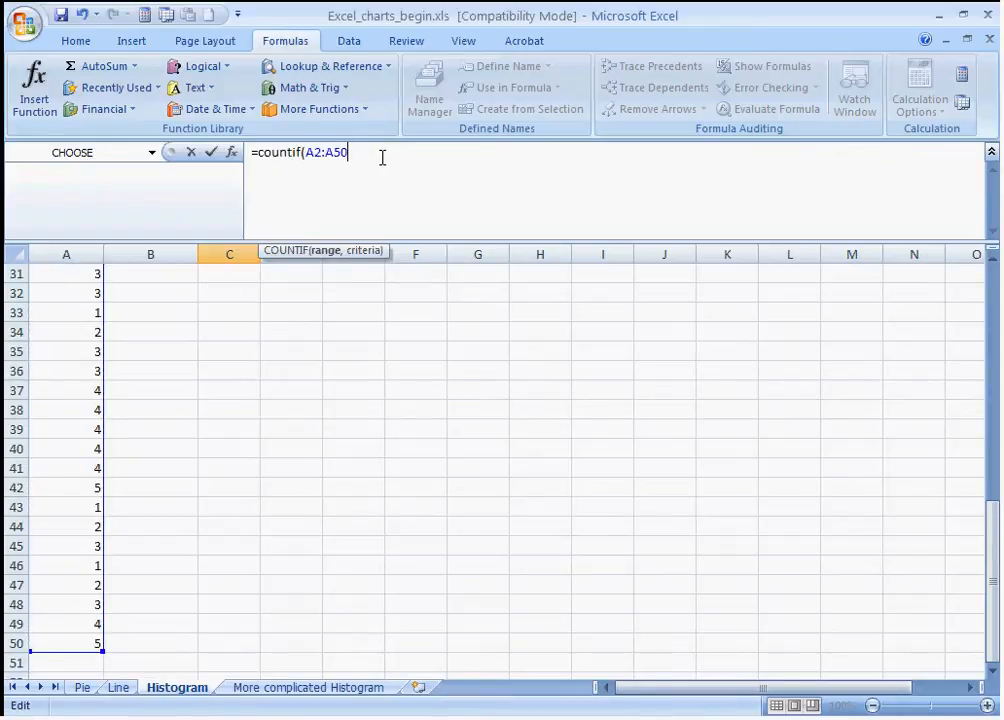
{"action": "type", "text": ","}
{"action": "scroll", "coordinate": [363, 134], "scroll_direction": "up", "scroll_amount": 2}
{"action": "left_click_drag", "start_coordinate": [993, 600], "coordinate": [993, 345]}
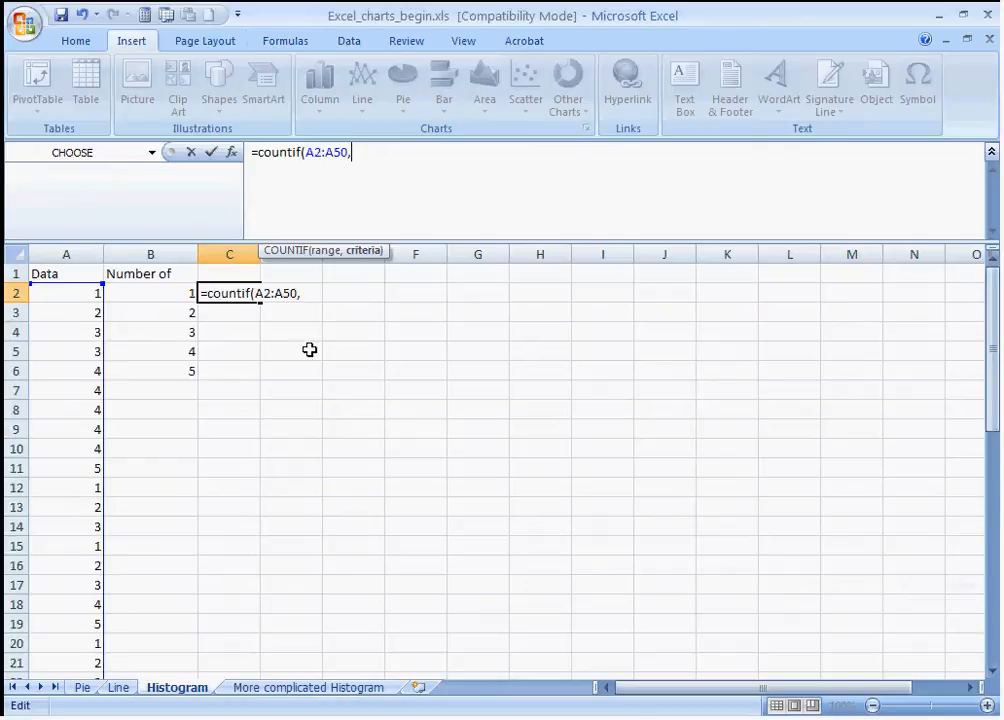
{"action": "left_click", "coordinate": [161, 294]}
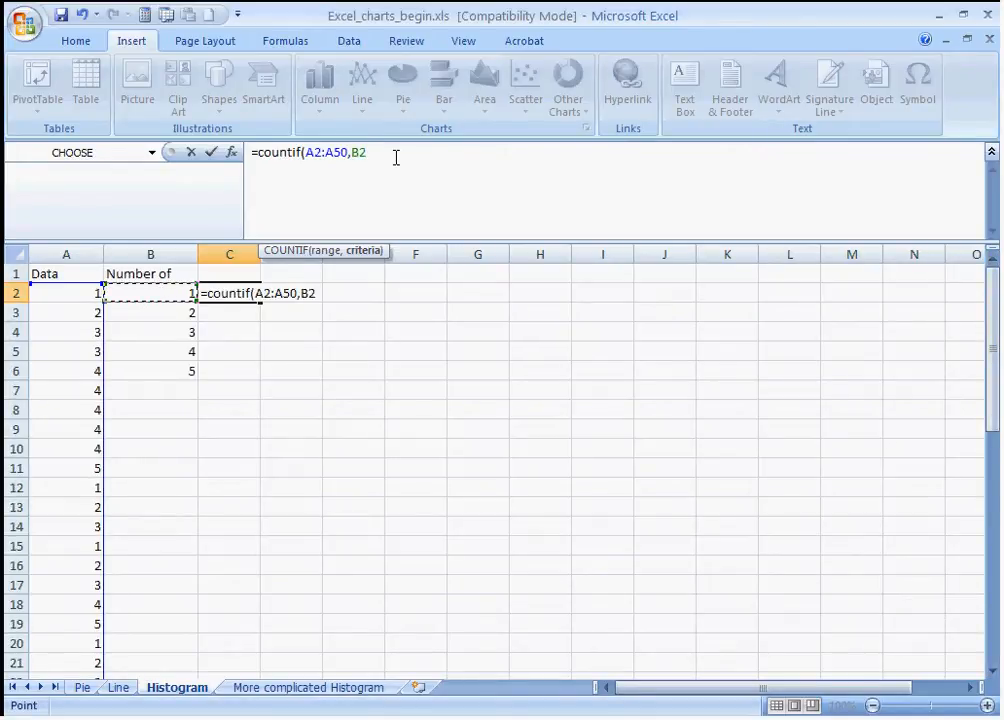
{"action": "type", "text": ")"}
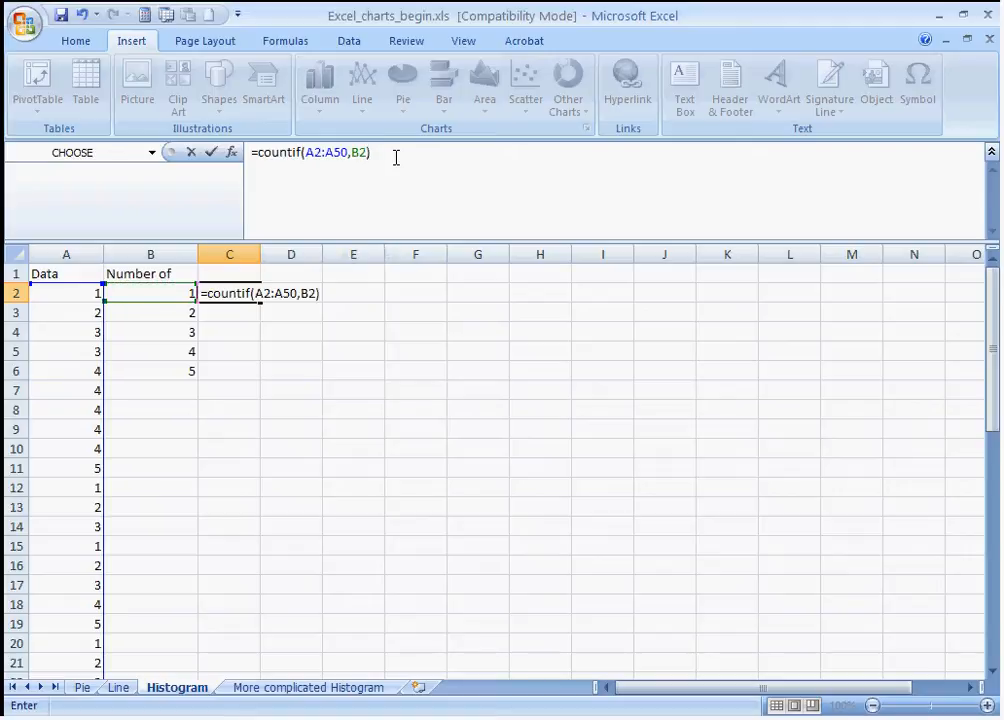
{"action": "key", "text": "Return"}
- Lock the range rows in the C2 formula so it reads =COUNTIF(A$2:A$50,B2)
{"action": "key", "text": "Up"}
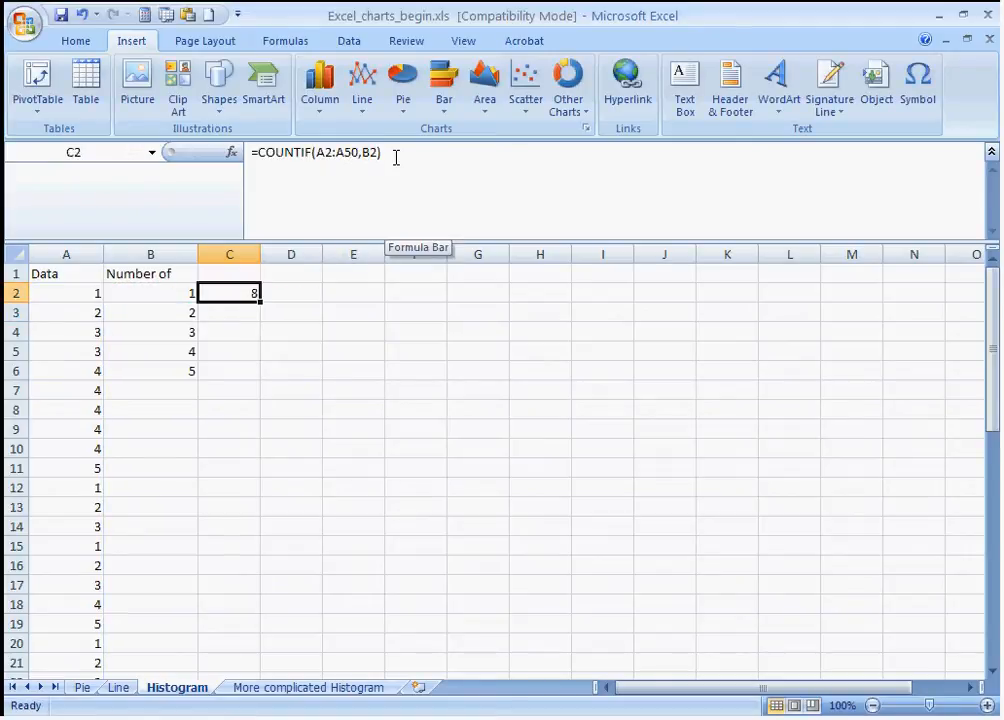
{"action": "left_click", "coordinate": [326, 152]}
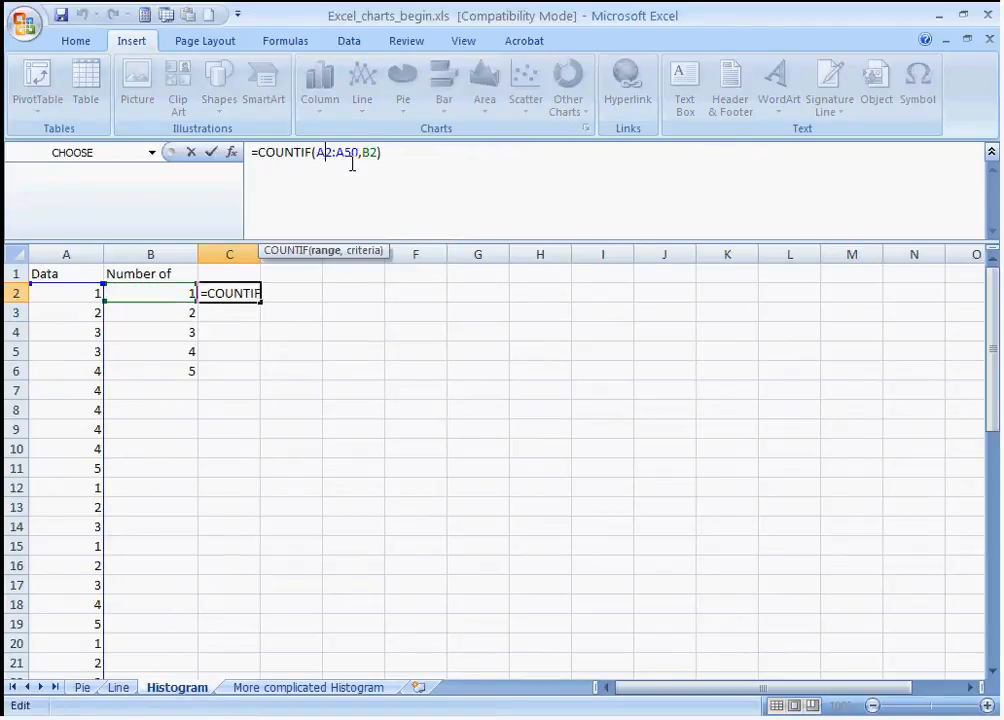
{"action": "type", "text": "$"}
{"action": "key", "text": "Right"}
{"action": "key", "text": "Right"}
{"action": "type", "text": "$"}
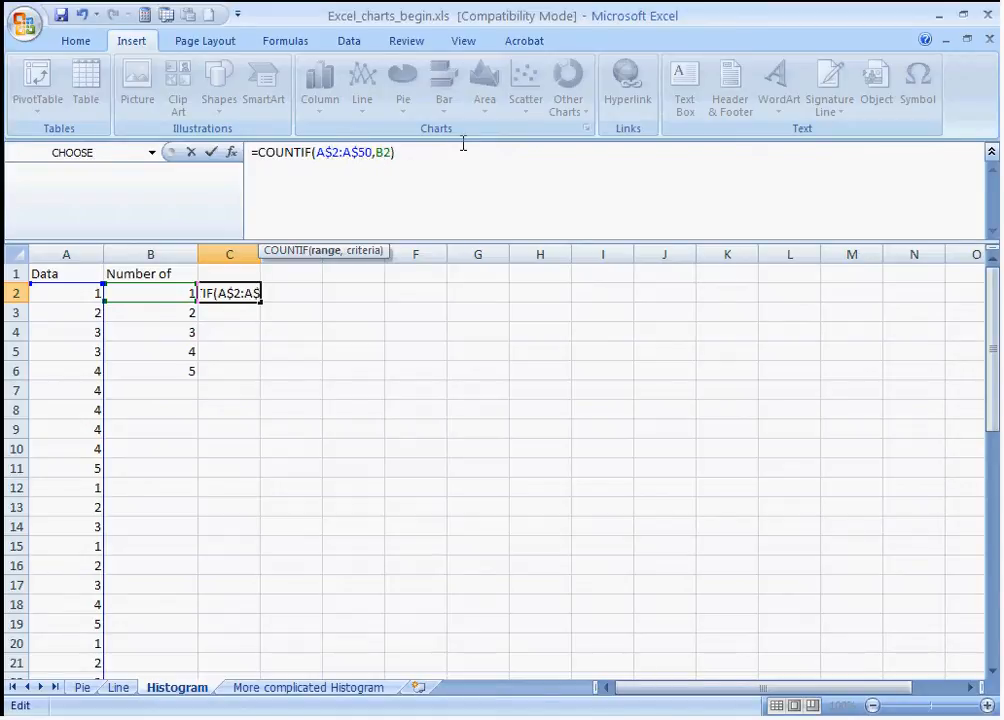
{"action": "key", "text": "ctrl+Return"}
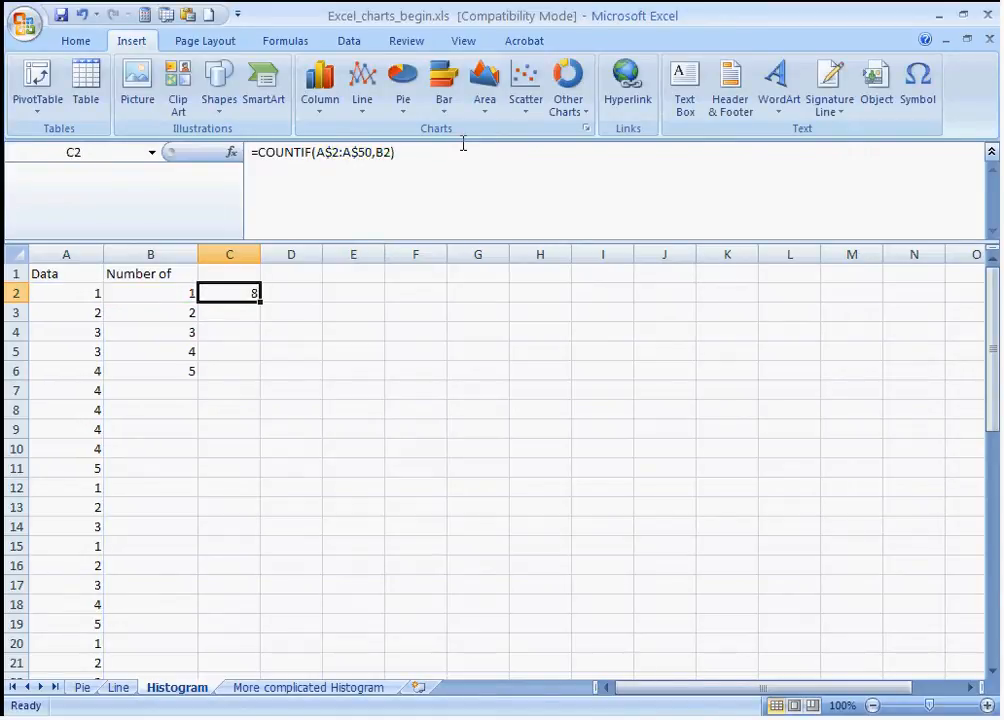
- Copy the COUNTIF formula from C2 into C3:C6
{"action": "key", "text": "ctrl+c"}
{"action": "key", "text": "Down"}
{"action": "key", "text": "shift+Down"}
{"action": "key", "text": "shift+Down"}
{"action": "key", "text": "shift+Down"}
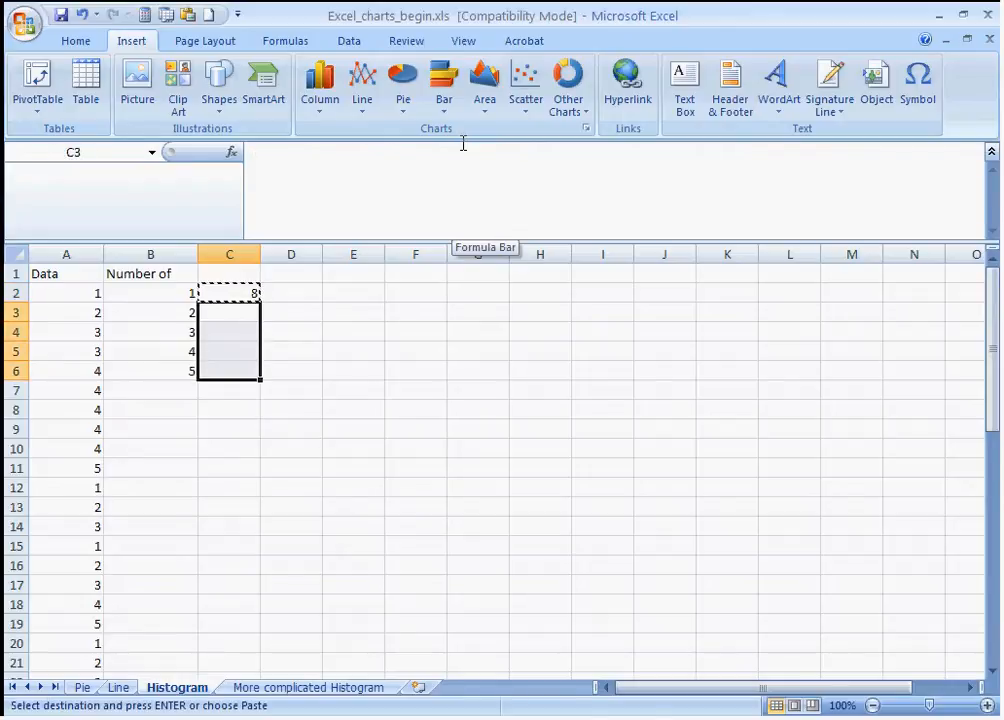
{"action": "key", "text": "ctrl+v"}
{"action": "key", "text": "Escape"}
- Label B7 "Total" and sum the counts C2:C6 in C7
{"action": "key", "text": "Down"}
{"action": "key", "text": "Down"}
{"action": "key", "text": "Down"}
{"action": "key", "text": "Down"}
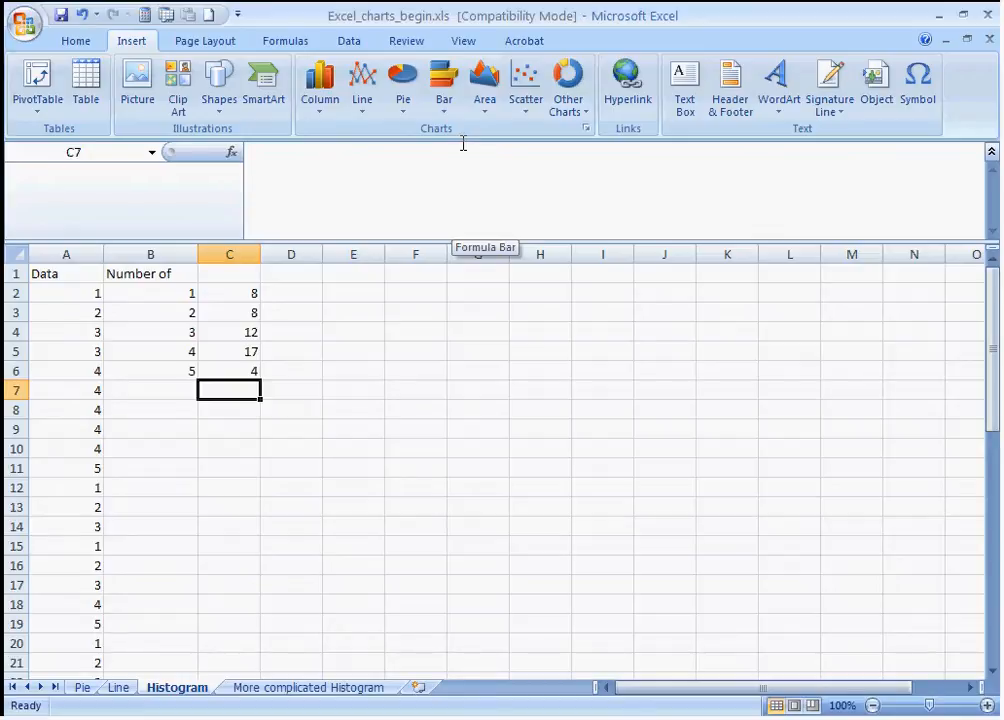
{"action": "key", "text": "Left"}
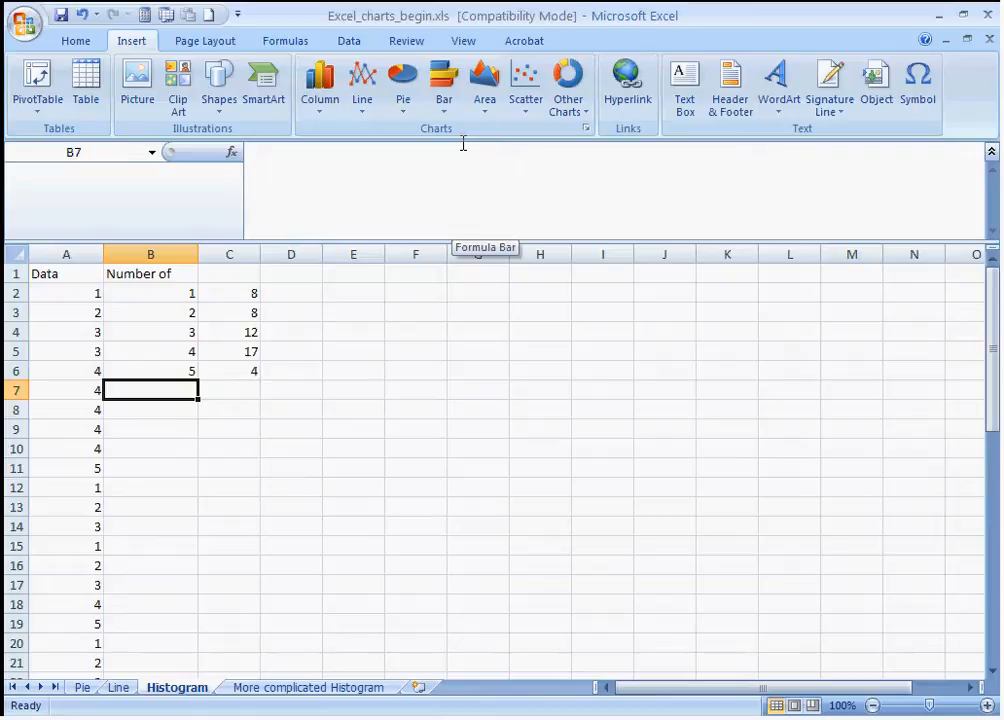
{"action": "type", "text": "Total"}
{"action": "key", "text": "Right"}
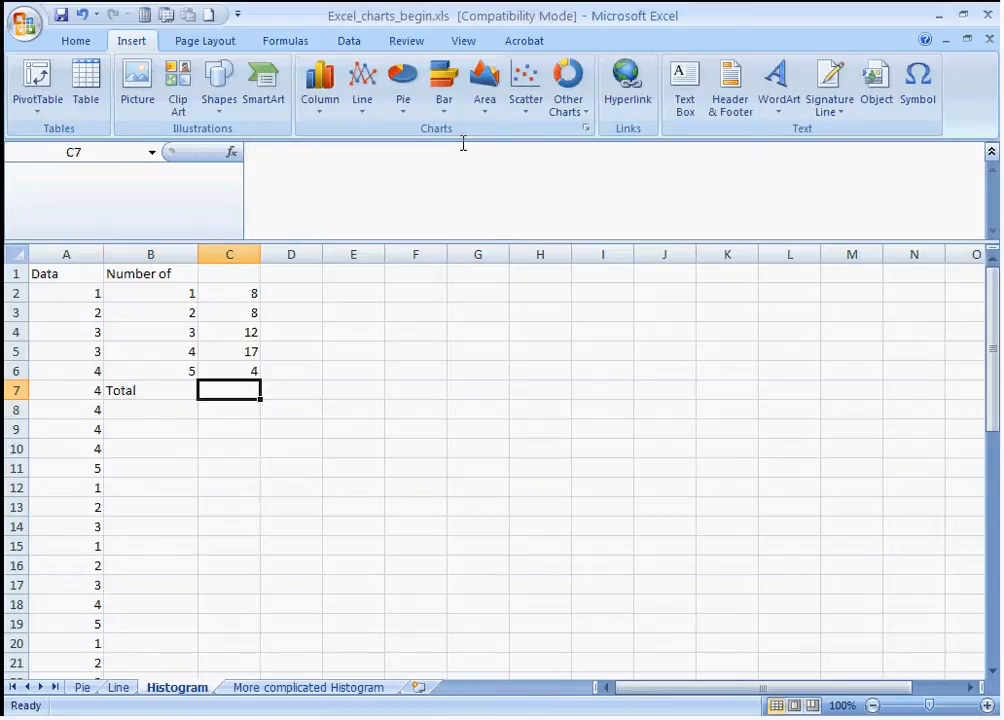
{"action": "type", "text": "="}
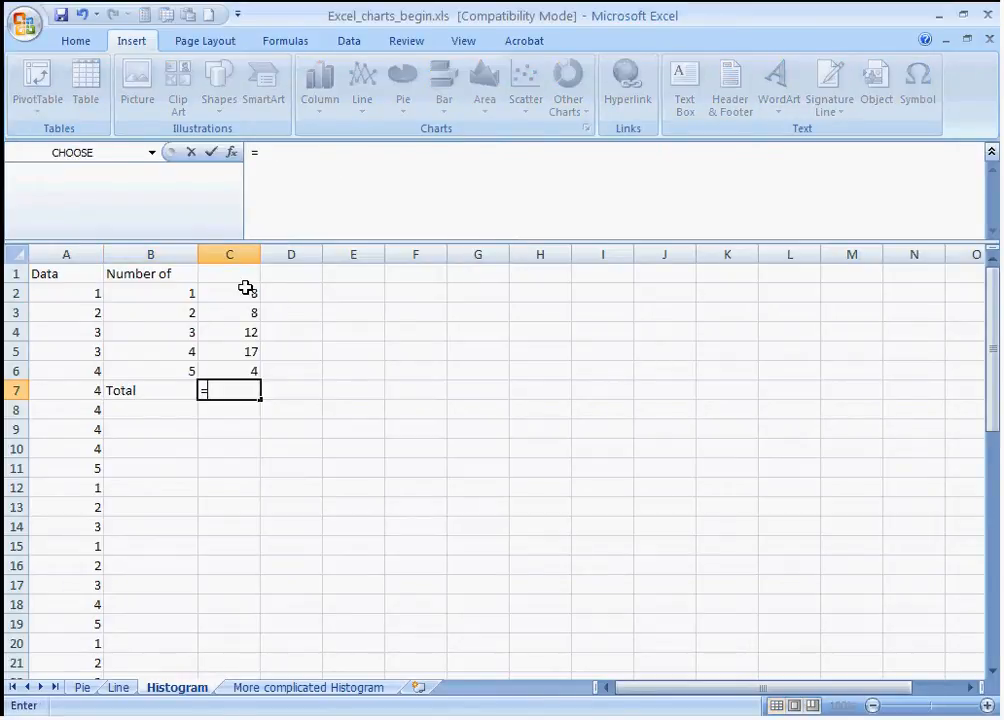
{"action": "type", "text": "sum("}
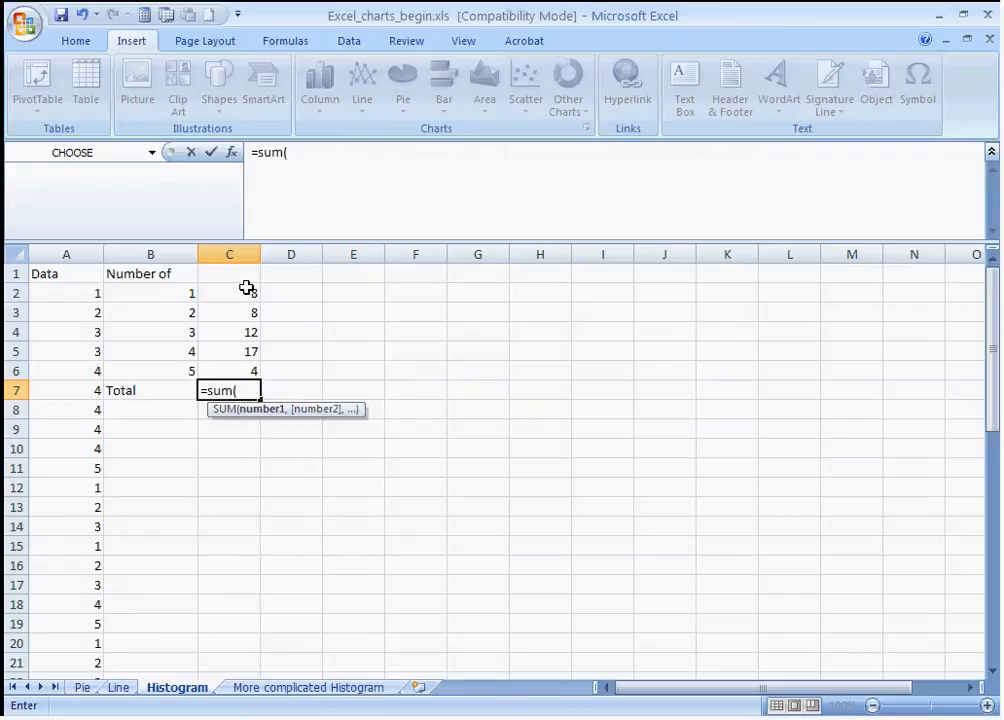
{"action": "left_click_drag", "start_coordinate": [246, 288], "coordinate": [246, 368]}
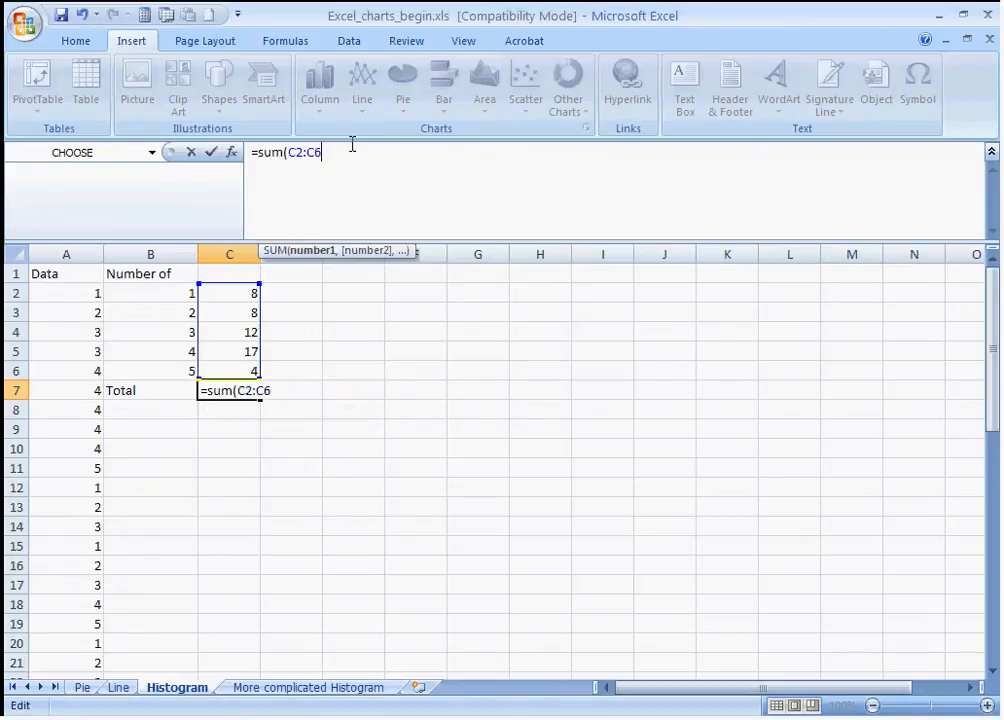
{"action": "key", "text": "Return"}
- Select the data values A2:A50 to check their count against the total in C7
{"action": "key", "text": "Up"}
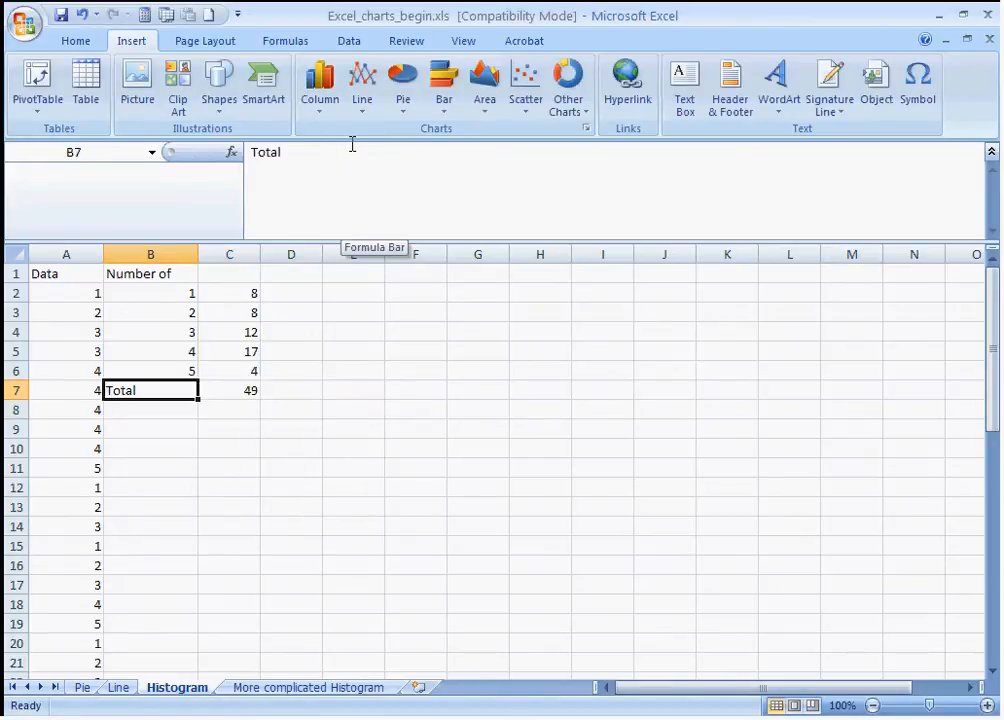
{"action": "key", "text": "Left"}
{"action": "key", "text": "Up"}
{"action": "key", "text": "Up"}
{"action": "key", "text": "Up"}
{"action": "key", "text": "Up"}
{"action": "key", "text": "Up"}
{"action": "key", "text": "shift+Down"}
{"action": "key", "text": "shift+Down"}
{"action": "key", "text": "shift+Down"}
{"action": "key", "text": "shift+Down"}
{"action": "key", "text": "shift+Down"}
{"action": "key", "text": "shift+Down"}
{"action": "key", "text": "shift+Down"}
{"action": "key", "text": "shift+Down"}
{"action": "key", "text": "shift+Down"}
{"action": "key", "text": "shift+Down"}
{"action": "key", "text": "shift+Down"}
{"action": "key", "text": "shift+Down"}
{"action": "key", "text": "shift+Down"}
{"action": "key", "text": "shift+Down"}
{"action": "key", "text": "shift+Down"}
{"action": "key", "text": "shift+Down"}
{"action": "key", "text": "shift+Down"}
{"action": "key", "text": "shift+Down"}
{"action": "key", "text": "shift+Down"}
{"action": "key", "text": "shift+Down"}
{"action": "key", "text": "shift+Down"}
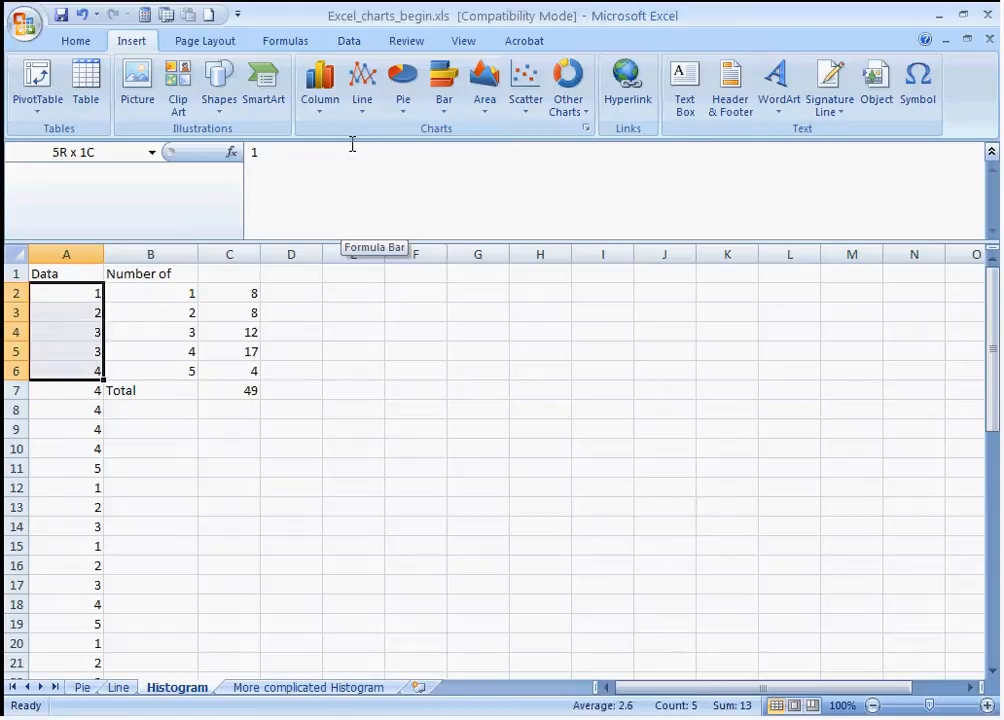
{"action": "key", "text": "shift+Down"}
{"action": "key", "text": "shift+Down"}
{"action": "key", "text": "shift+Down"}
{"action": "key", "text": "shift+Down"}
{"action": "key", "text": "shift+Down"}
{"action": "key", "text": "shift+Down"}
{"action": "key", "text": "shift+Down"}
{"action": "key", "text": "shift+Down"}
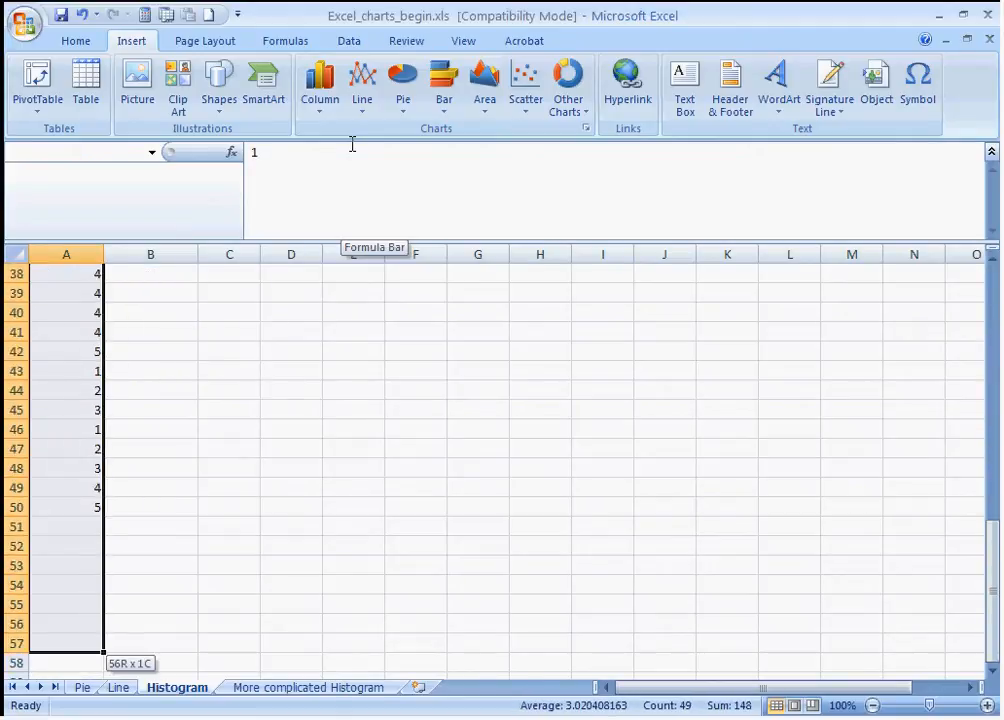
{"action": "key", "text": "shift+Up"}
{"action": "key", "text": "shift+Up"}
{"action": "key", "text": "shift+Up"}
{"action": "key", "text": "shift+Up"}
{"action": "key", "text": "shift+Up"}
{"action": "key", "text": "shift+Up"}
{"action": "key", "text": "shift+Up"}
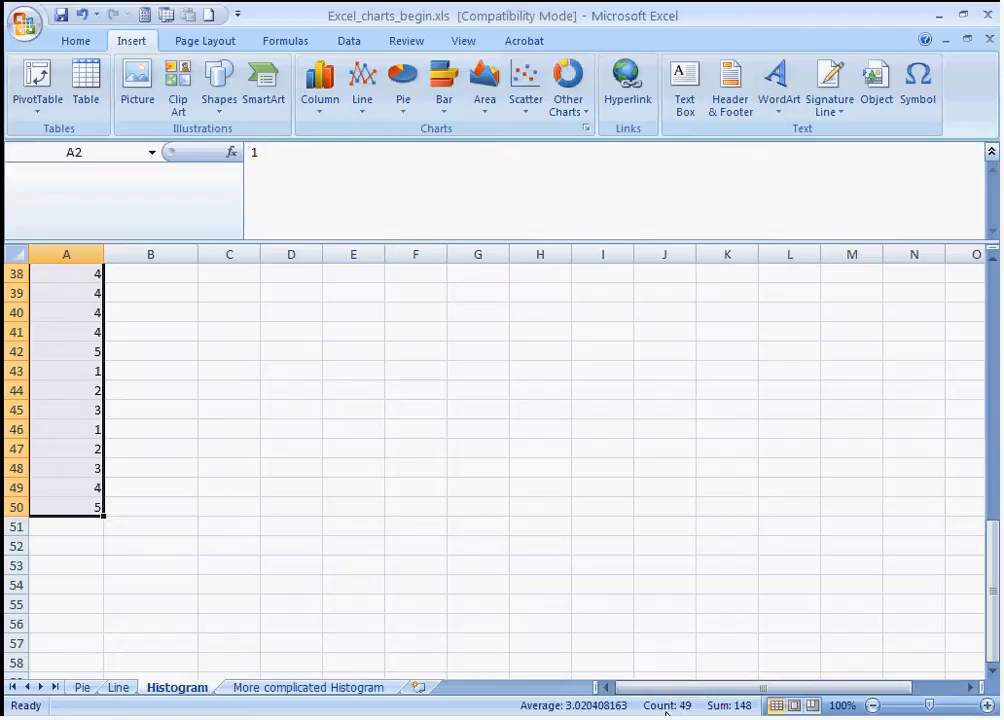
- Enter the heading "%" in D1
{"action": "left_click_drag", "start_coordinate": [992, 590], "coordinate": [982, 311]}
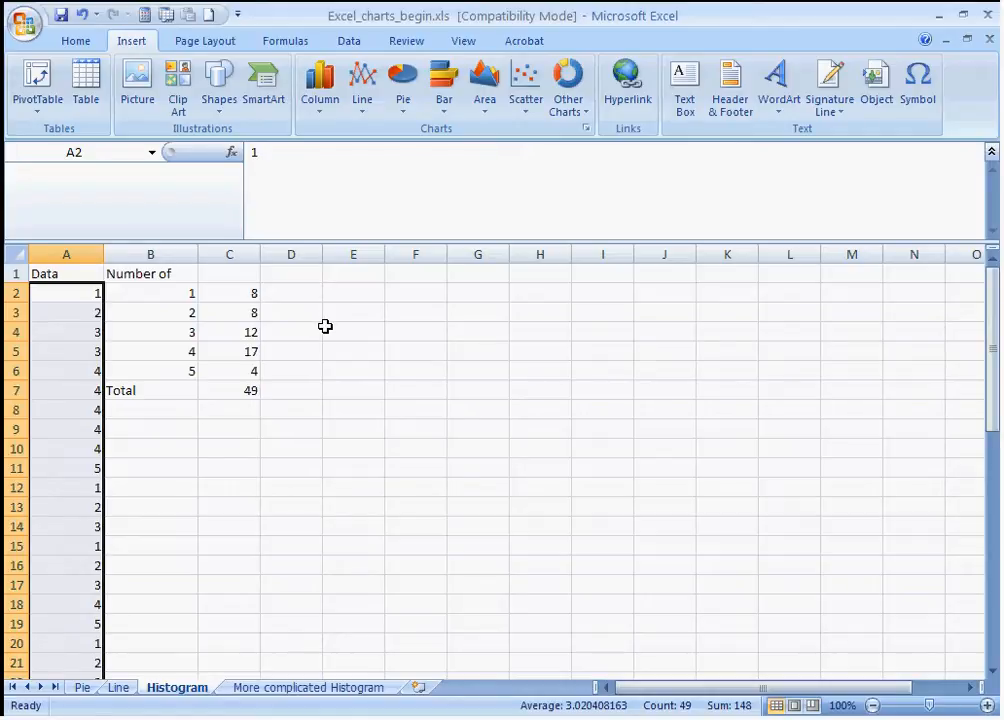
{"action": "left_click", "coordinate": [308, 278]}
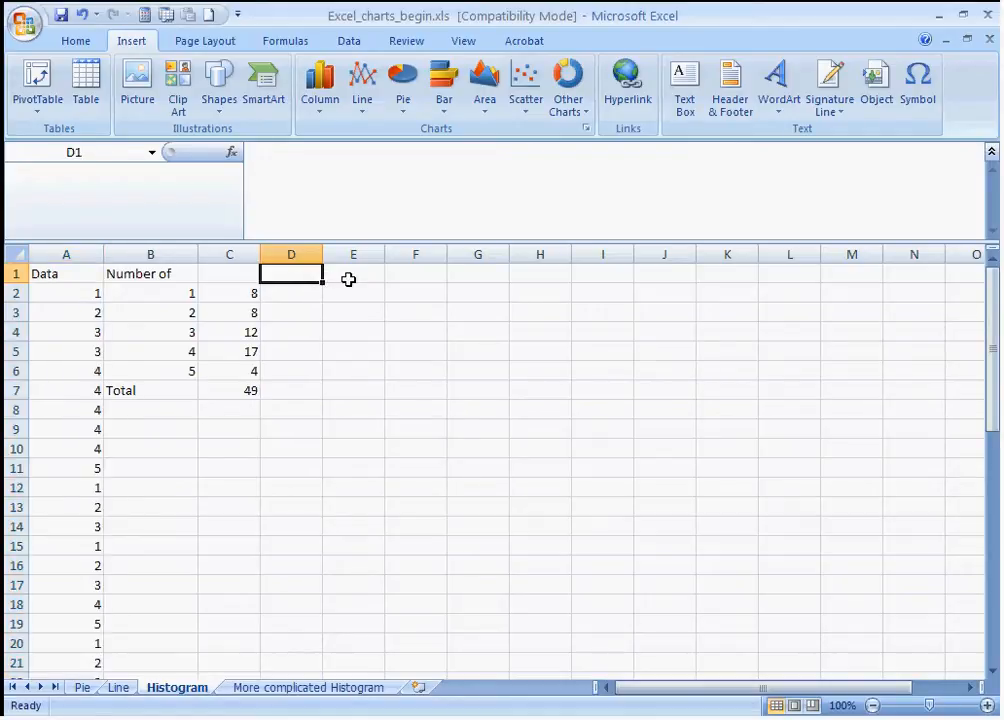
{"action": "type", "text": "%"}
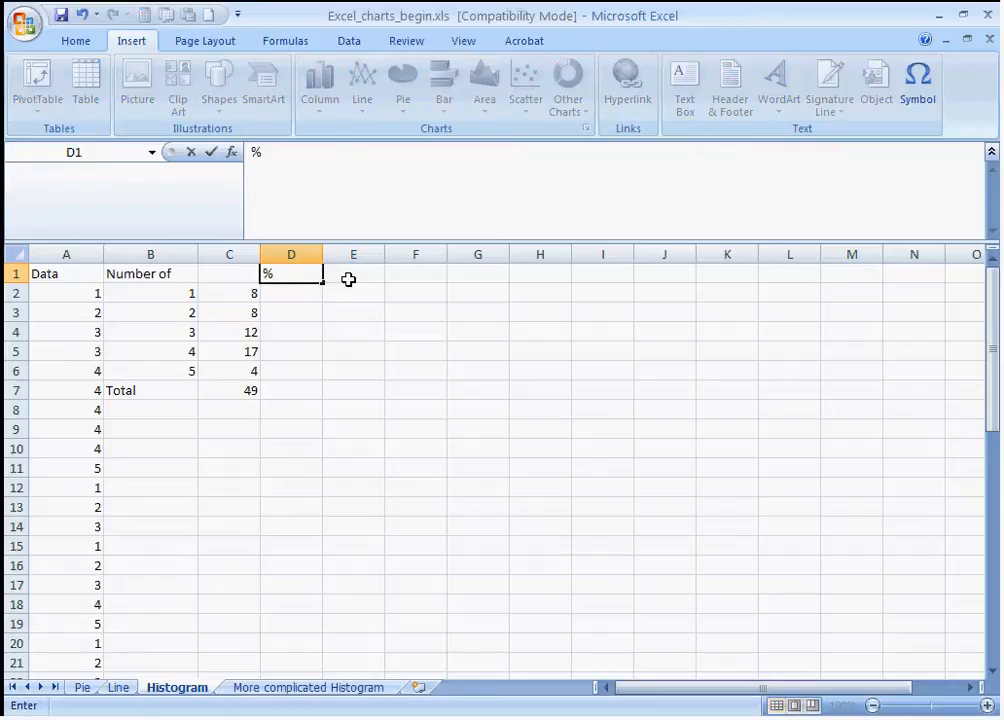
{"action": "key", "text": "Return"}
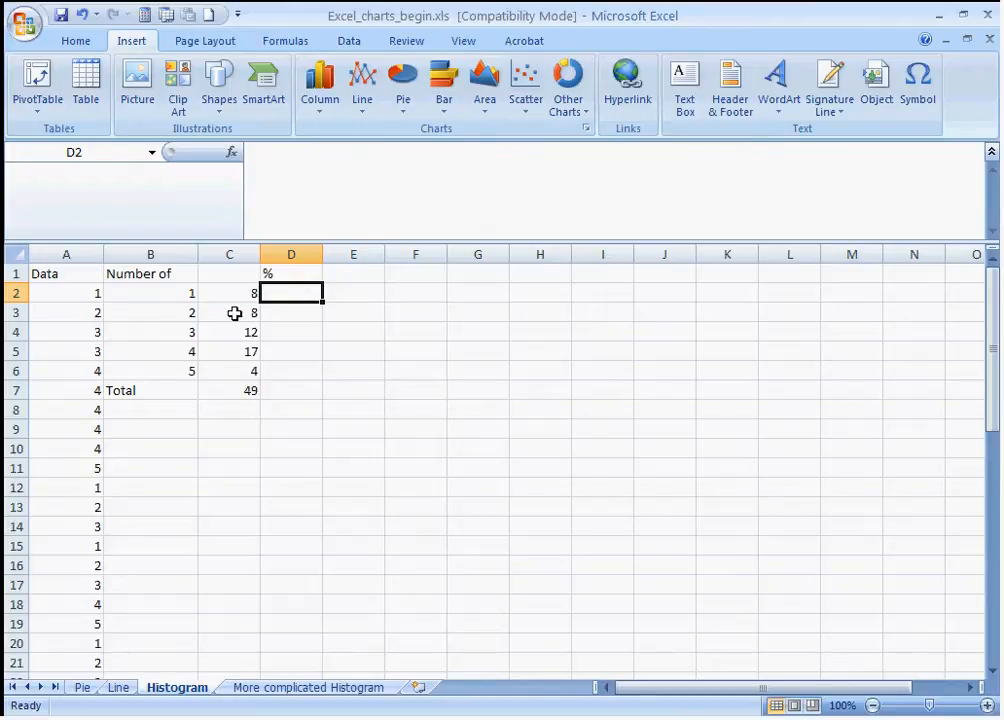
- Enter the formula =C2/$C$7 in D2 to divide the first count by the total with an absolute reference
{"action": "type", "text": "="}
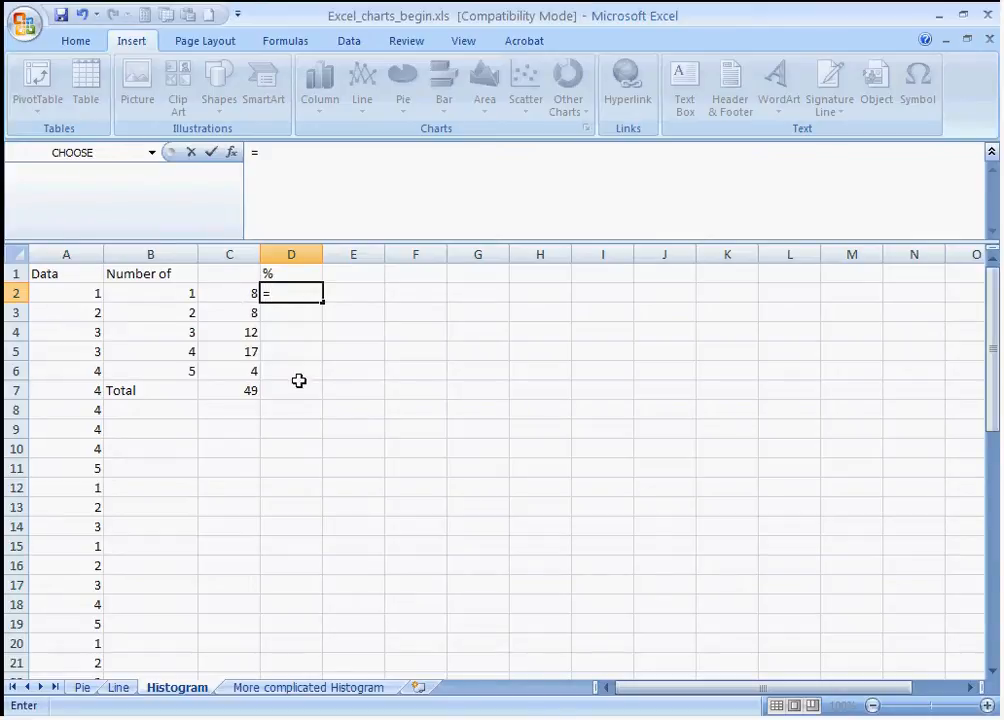
{"action": "left_click", "coordinate": [237, 290]}
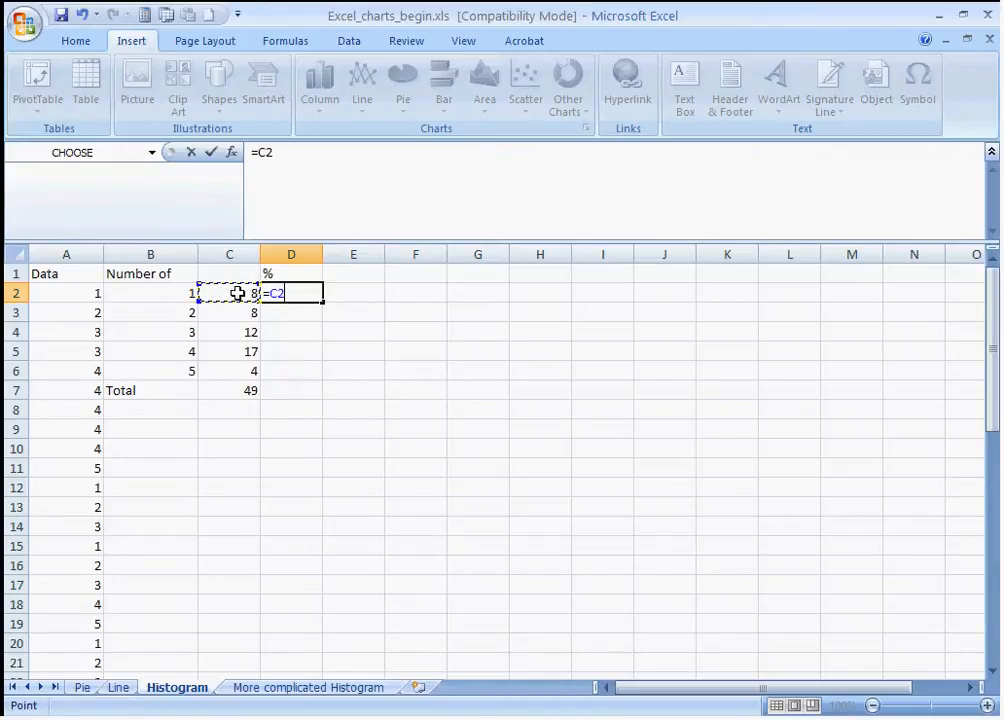
{"action": "type", "text": "/"}
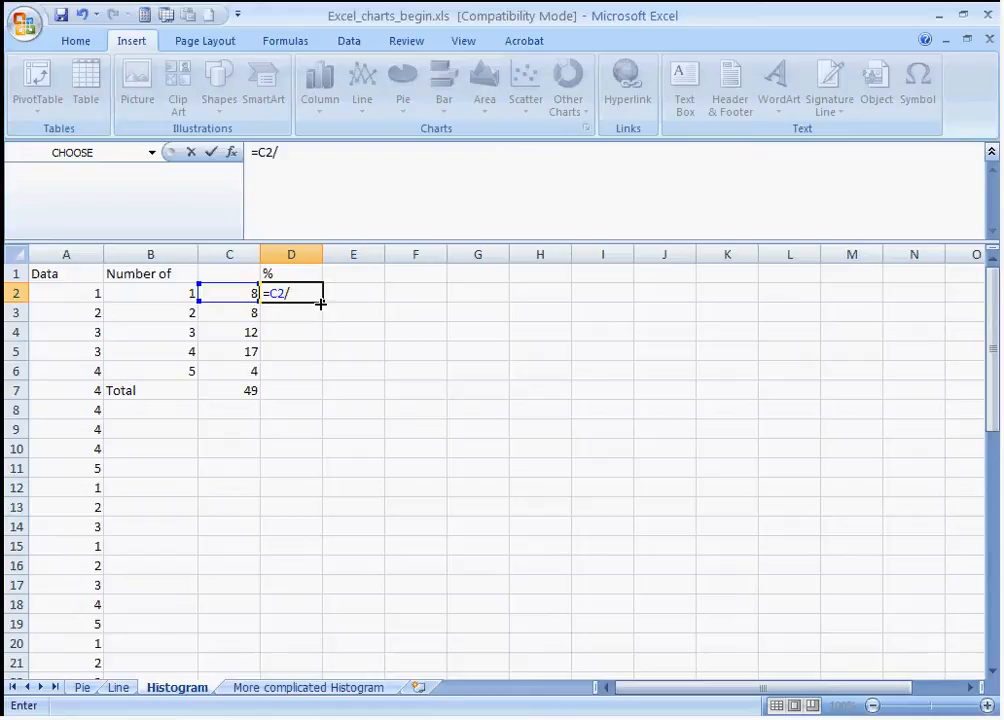
{"action": "left_click", "coordinate": [240, 390]}
{"action": "left_click", "coordinate": [281, 152]}
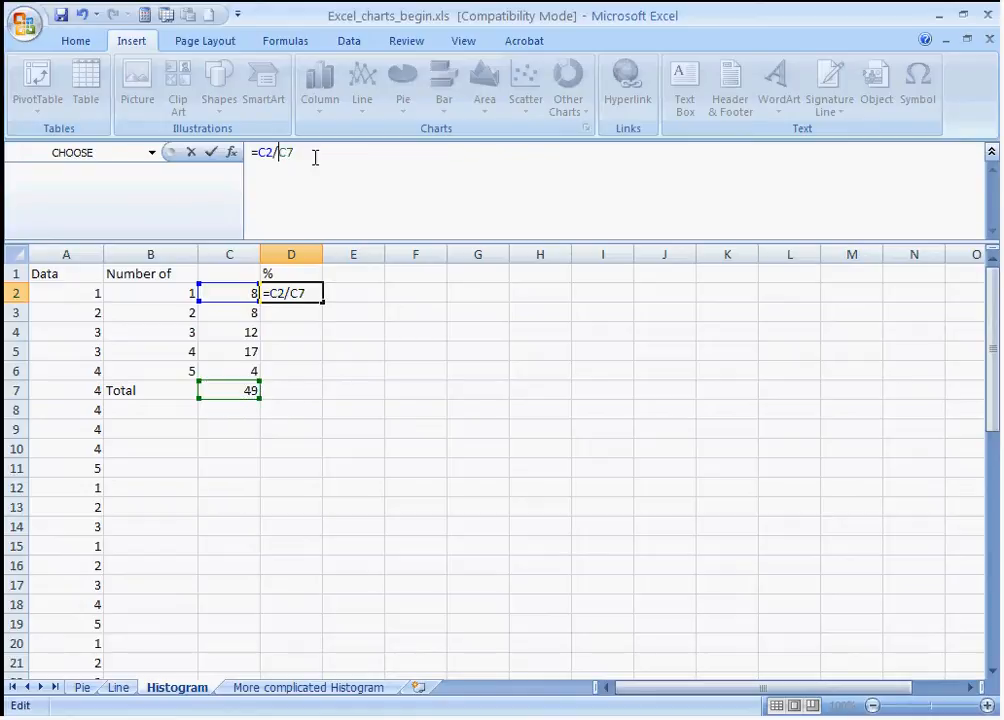
{"action": "type", "text": "$"}
{"action": "key", "text": "Right"}
{"action": "type", "text": "$"}
{"action": "key", "text": "Return"}
{"action": "key", "text": "Up"}
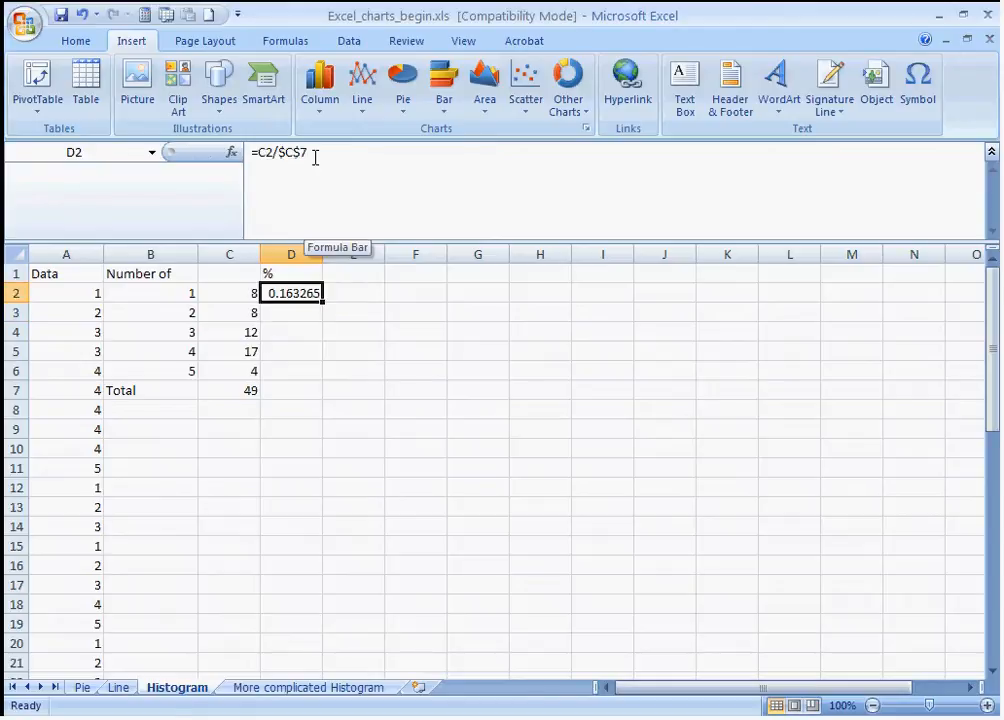
{"action": "key", "text": "ctrl+c"}
{"action": "key", "text": "Down"}
{"action": "key", "text": "Up"}
{"action": "key", "text": "Escape"}
- Multiply the formula in D2 by 100 so that it reads =100*C2/$C$7
{"action": "left_click", "coordinate": [259, 152]}
{"action": "type", "text": "100"}
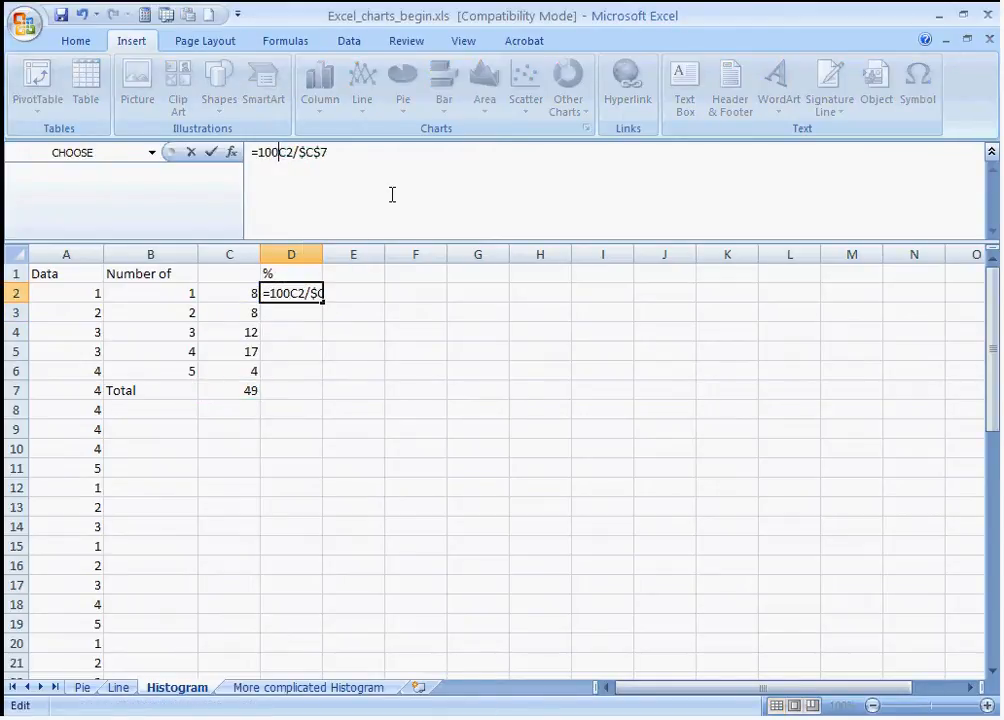
{"action": "type", "text": "*"}
{"action": "key", "text": "Return"}
{"action": "key", "text": "Up"}
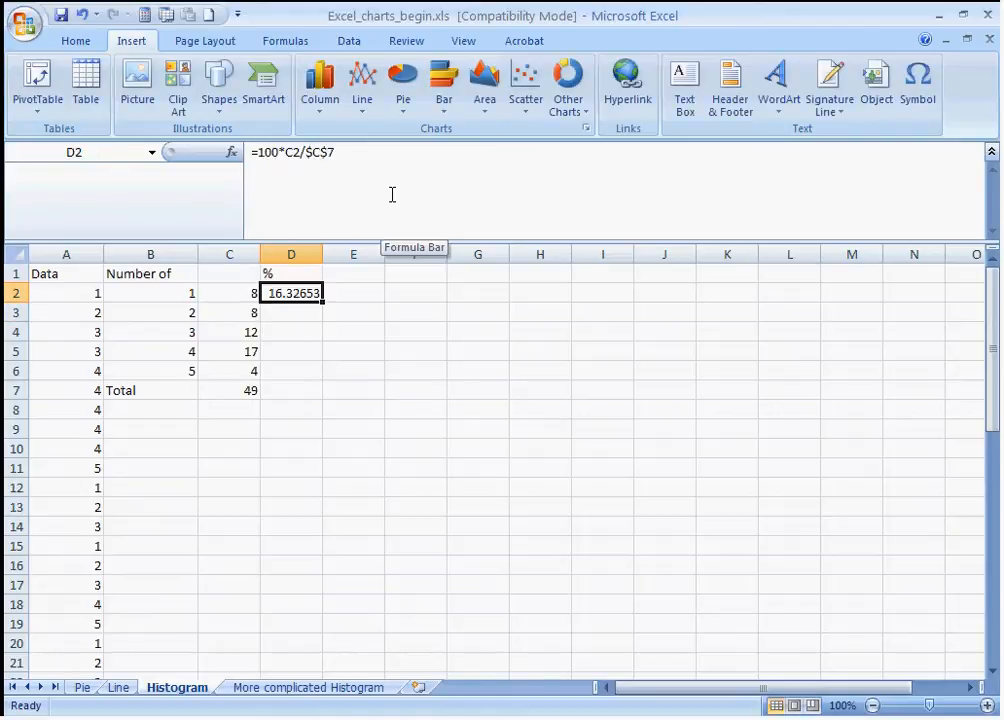
- Copy the percentage formula from D2 into D3:D6
{"action": "key", "text": "ctrl+c"}
{"action": "key", "text": "Down"}
{"action": "key", "text": "shift+Down"}
{"action": "key", "text": "shift+Down"}
{"action": "key", "text": "shift+Down"}
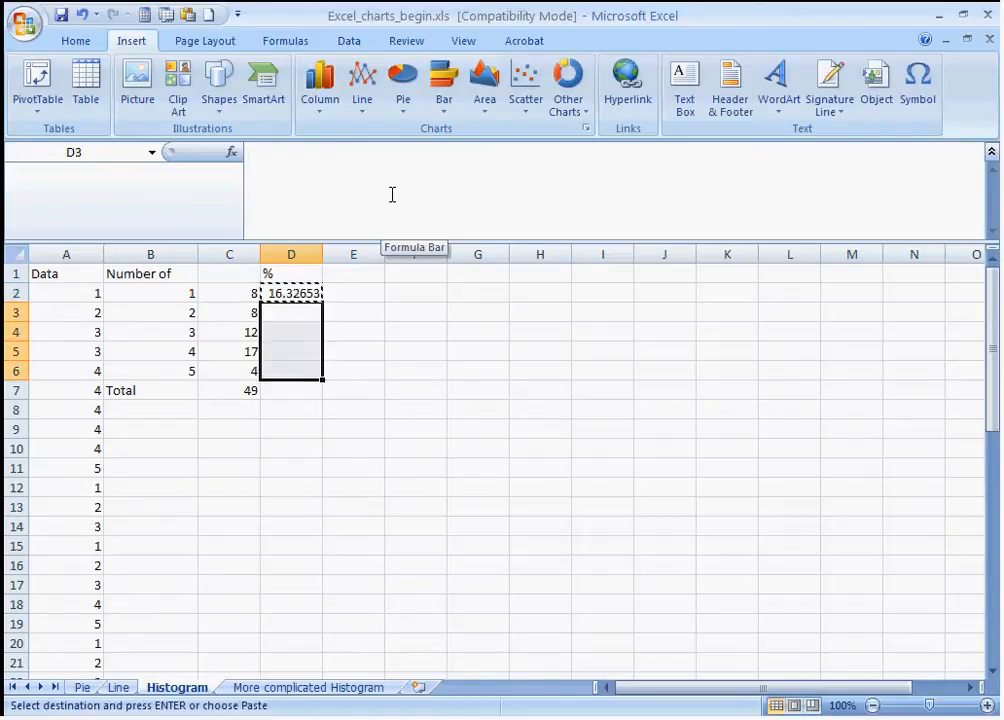
{"action": "key", "text": "ctrl+v"}
{"action": "key", "text": "Escape"}
{"action": "key", "text": "Down"}
{"action": "key", "text": "Down"}
{"action": "key", "text": "Down"}
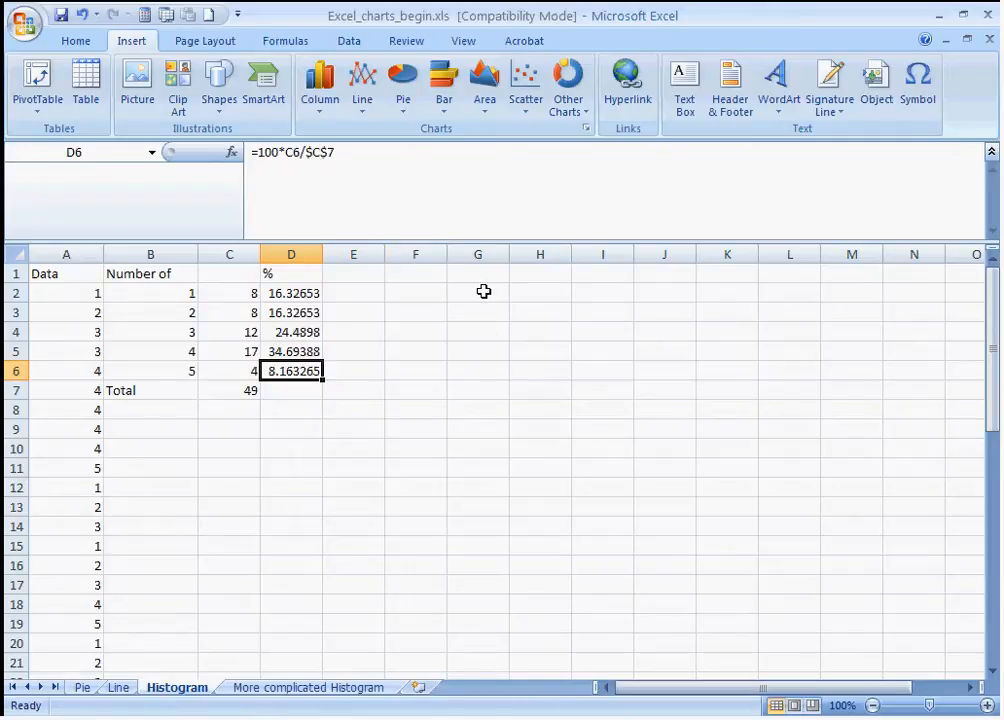
- Insert a 2-D clustered column chart of the percentages D2:D6 and place it beside the table, clear of the data
{"action": "left_click", "coordinate": [298, 293]}
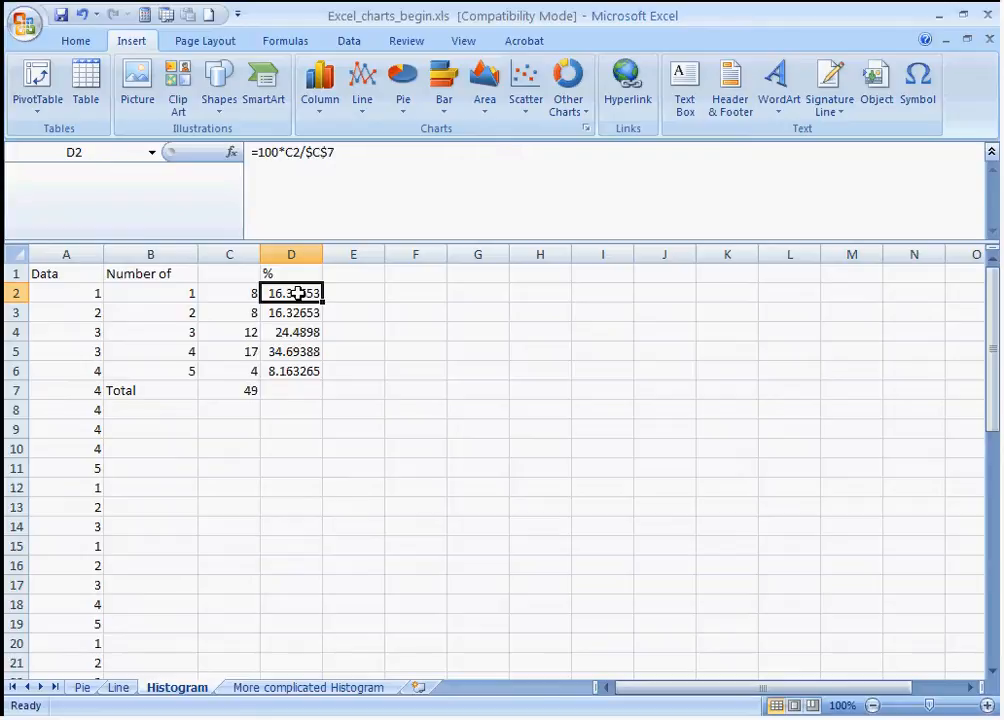
{"action": "left_click_drag", "start_coordinate": [298, 293], "coordinate": [298, 371]}
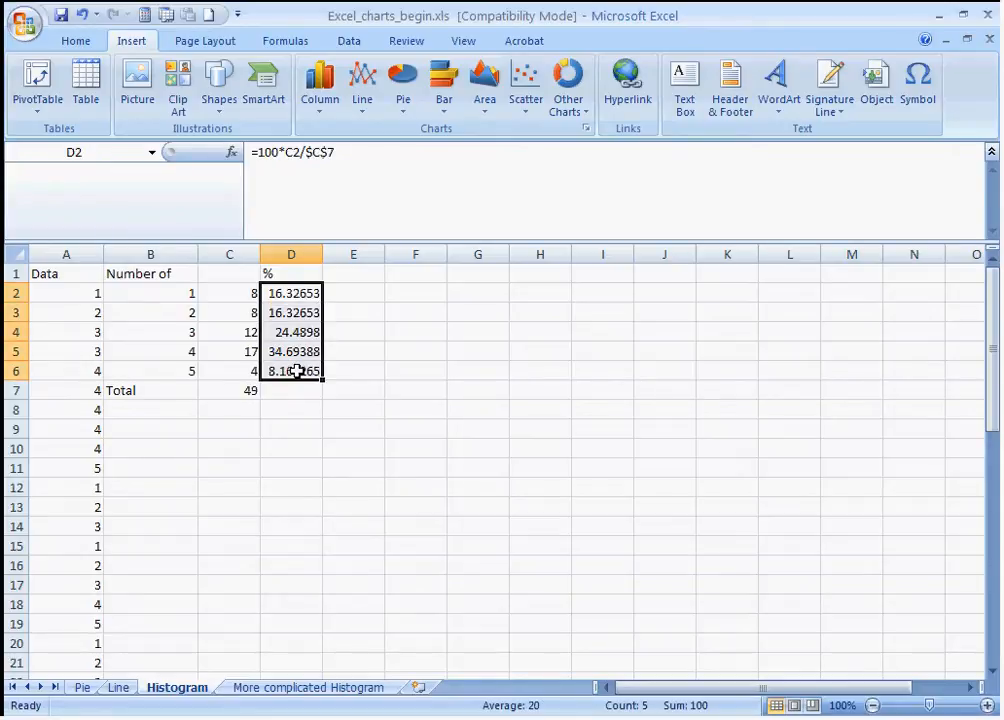
{"action": "left_click", "coordinate": [320, 108]}
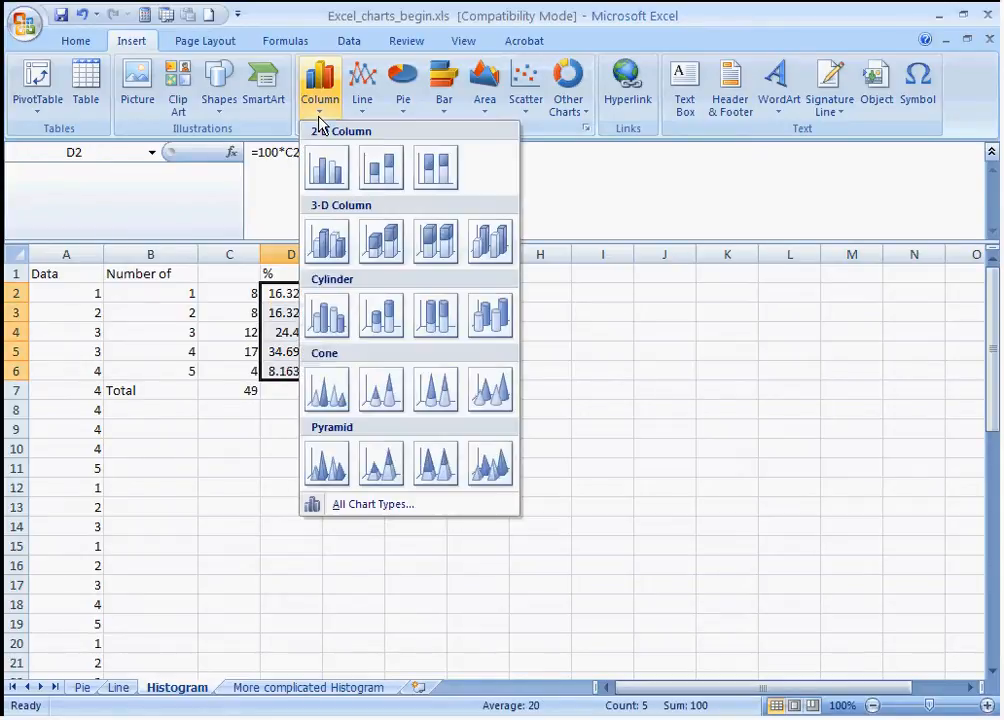
{"action": "left_click", "coordinate": [327, 167]}
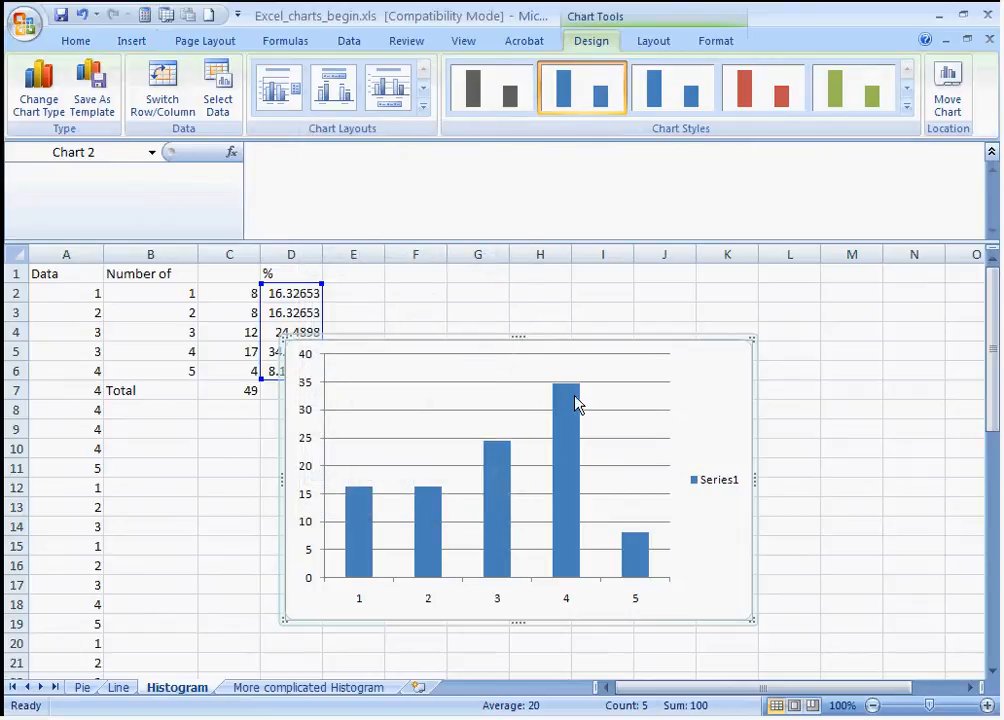
{"action": "left_click_drag", "start_coordinate": [532, 338], "coordinate": [643, 338]}
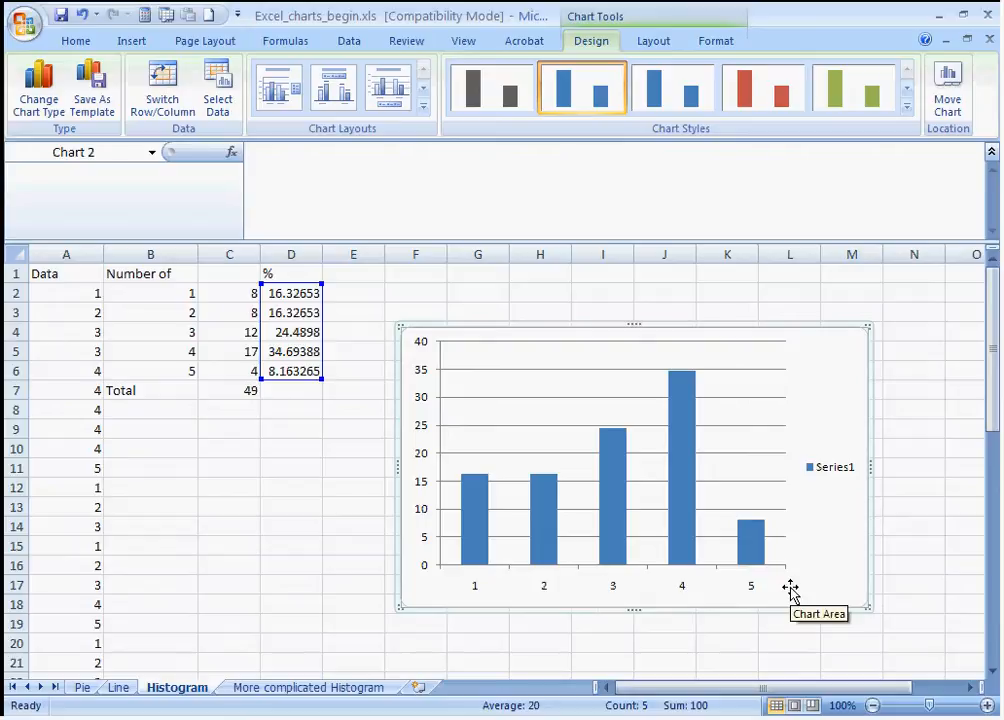
- Set the chart's horizontal category axis labels to the range B2:B6
{"action": "left_click", "coordinate": [217, 94]}
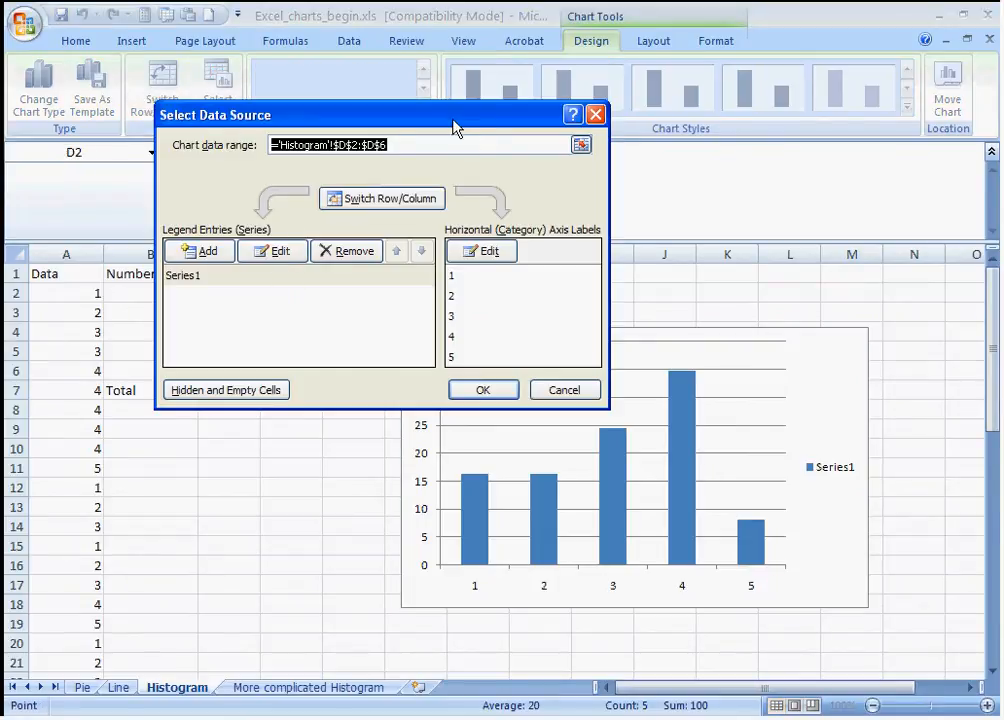
{"action": "left_click_drag", "start_coordinate": [452, 120], "coordinate": [608, 132]}
{"action": "left_click", "coordinate": [645, 263]}
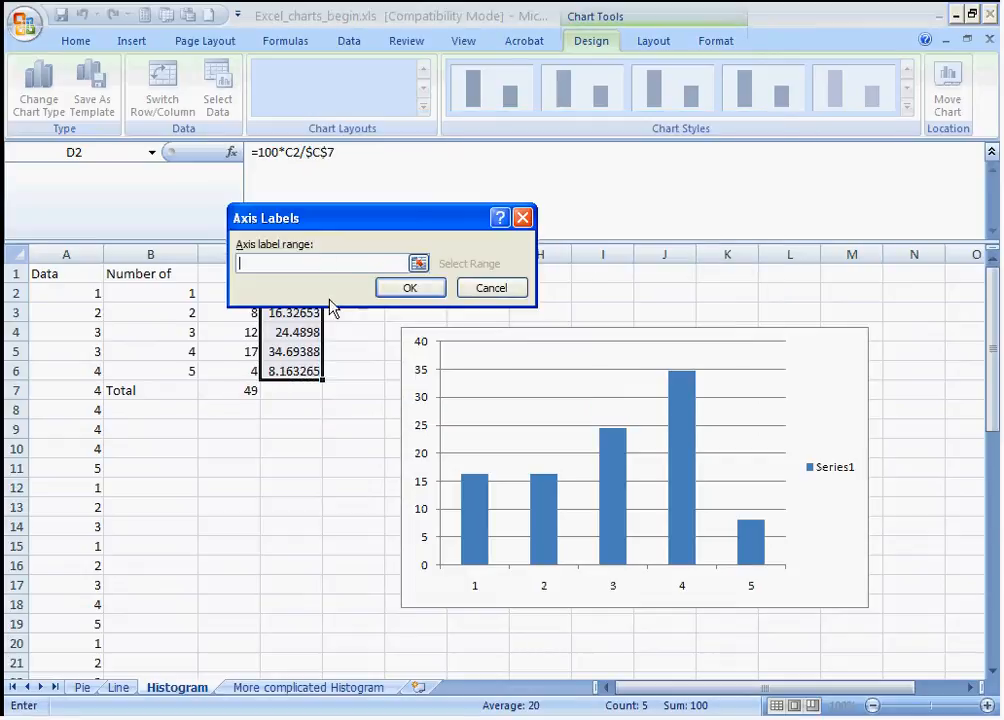
{"action": "left_click_drag", "start_coordinate": [172, 293], "coordinate": [170, 369]}
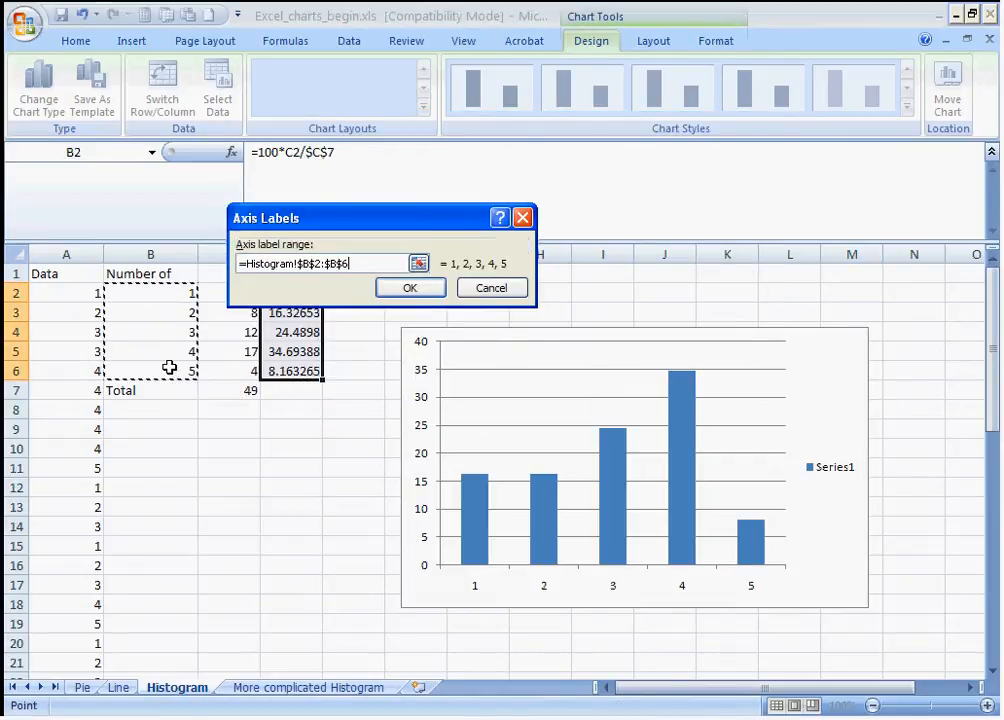
{"action": "left_click", "coordinate": [410, 288]}
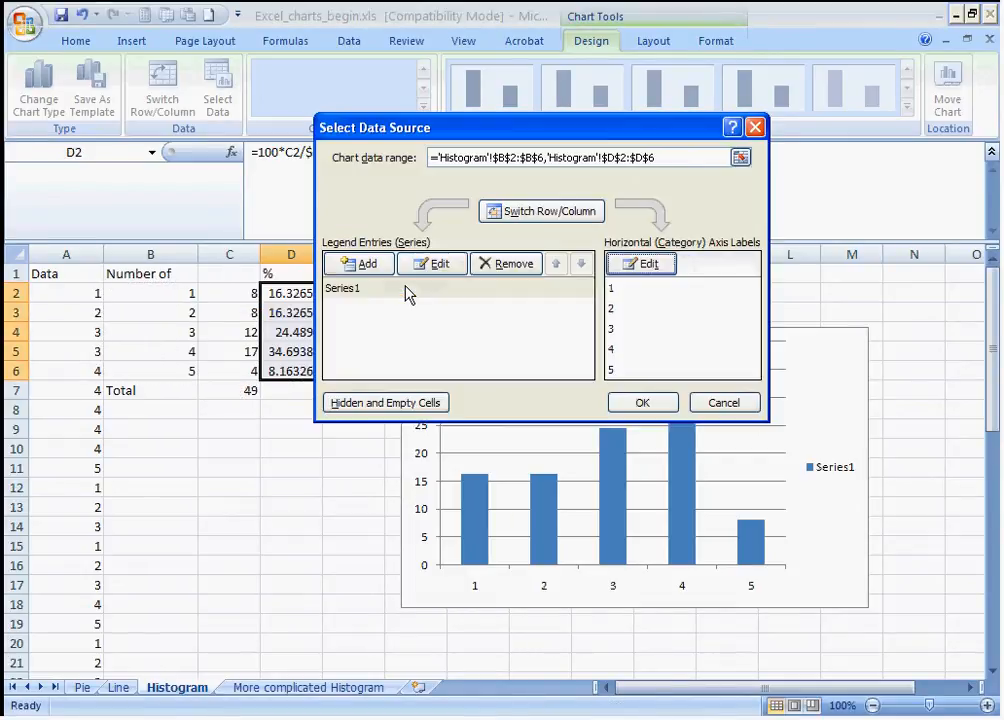
{"action": "left_click", "coordinate": [641, 403]}
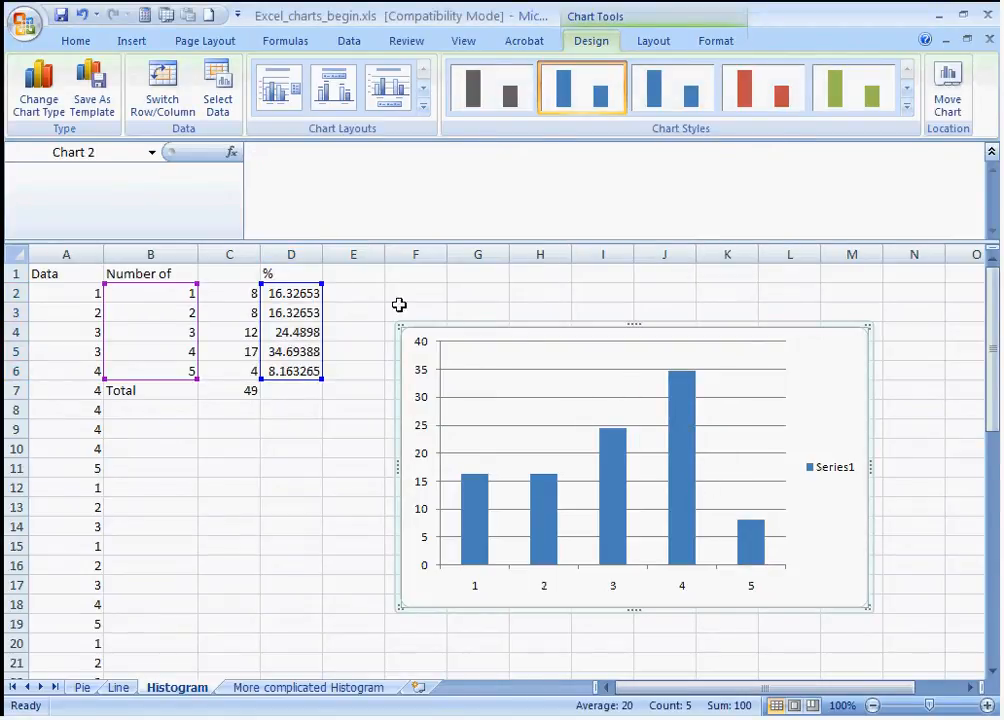
- Apply a chart layout with a chart title, titles on both axes, major gridlines only and a legend
{"action": "left_click", "coordinate": [424, 107]}
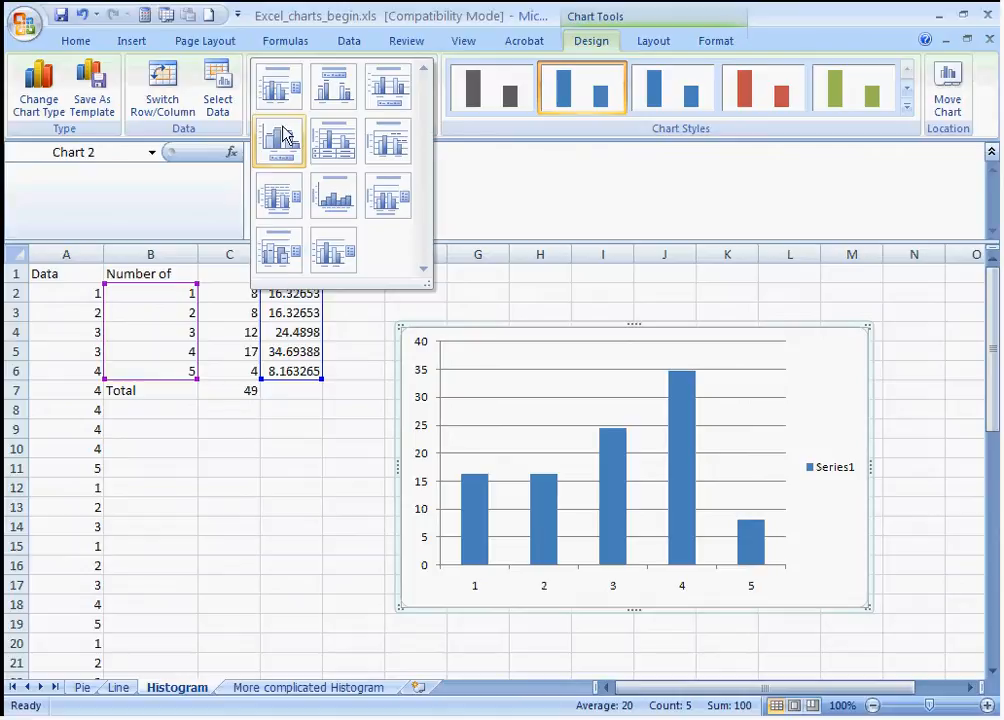
{"action": "left_click", "coordinate": [276, 201]}
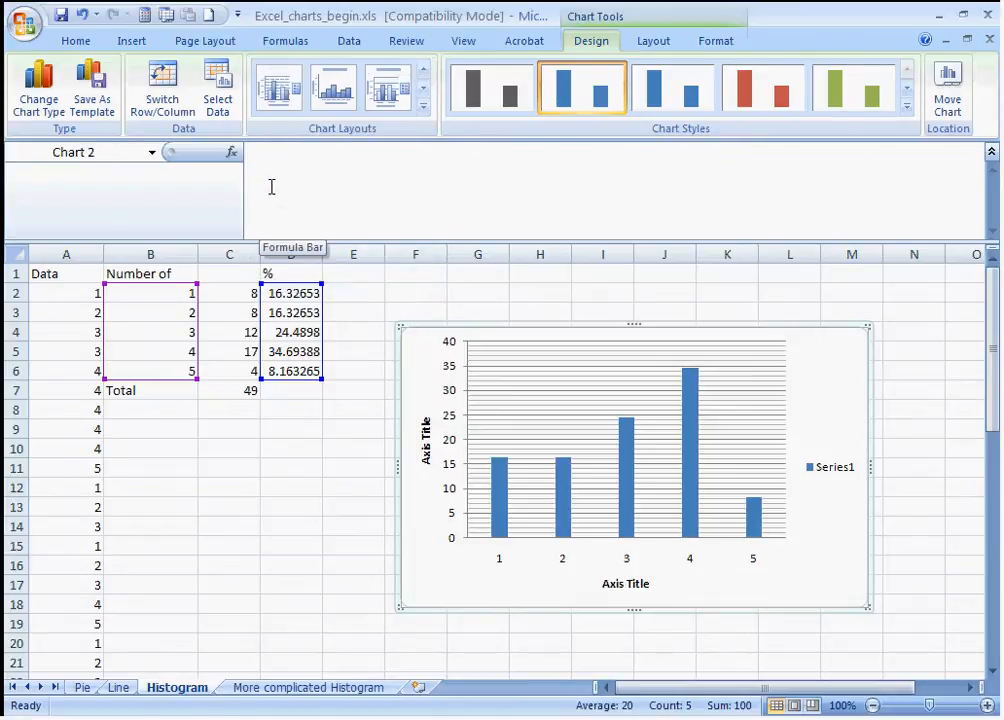
{"action": "left_click", "coordinate": [424, 107]}
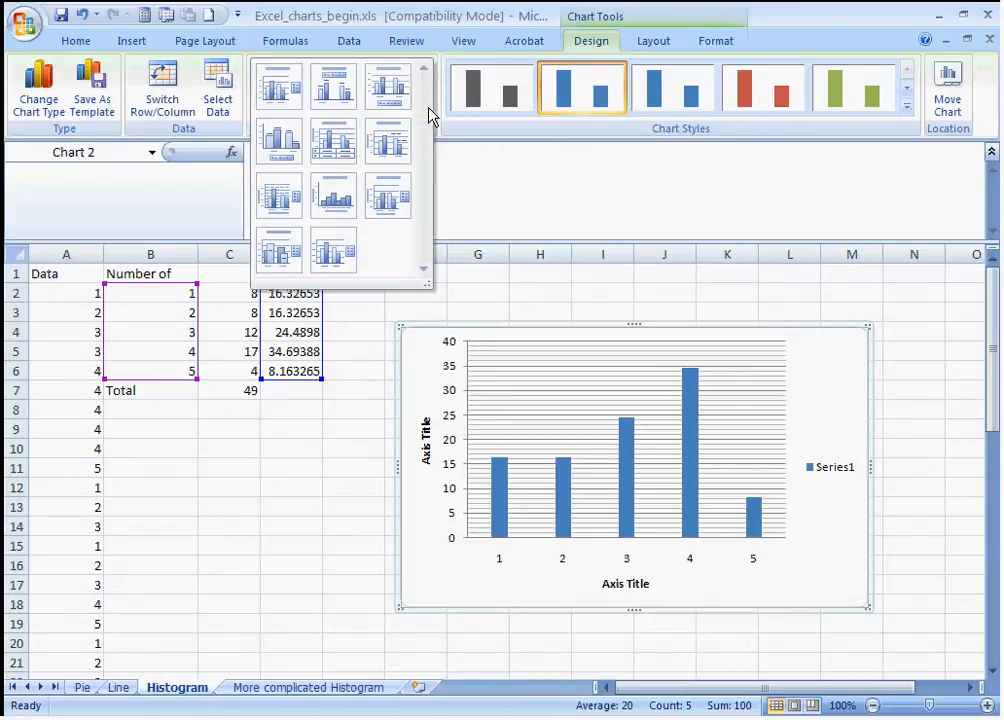
{"action": "left_click", "coordinate": [376, 207]}
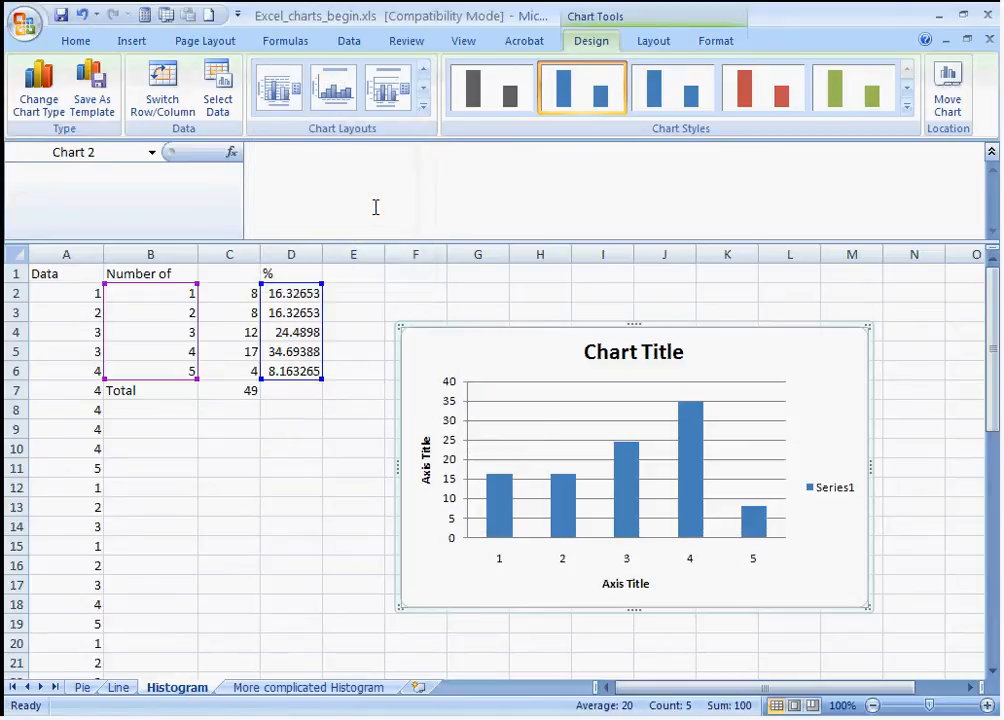
- Title the chart's vertical axis "%" and its horizontal axis "Numbers"
{"action": "left_click", "coordinate": [426, 462]}
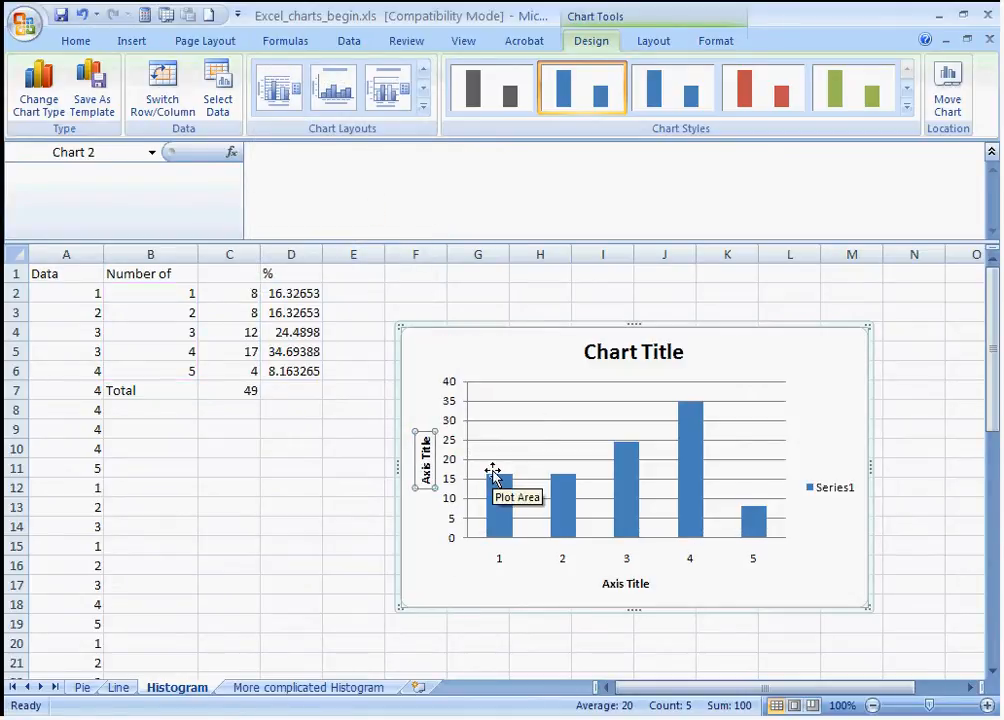
{"action": "type", "text": "Nu"}
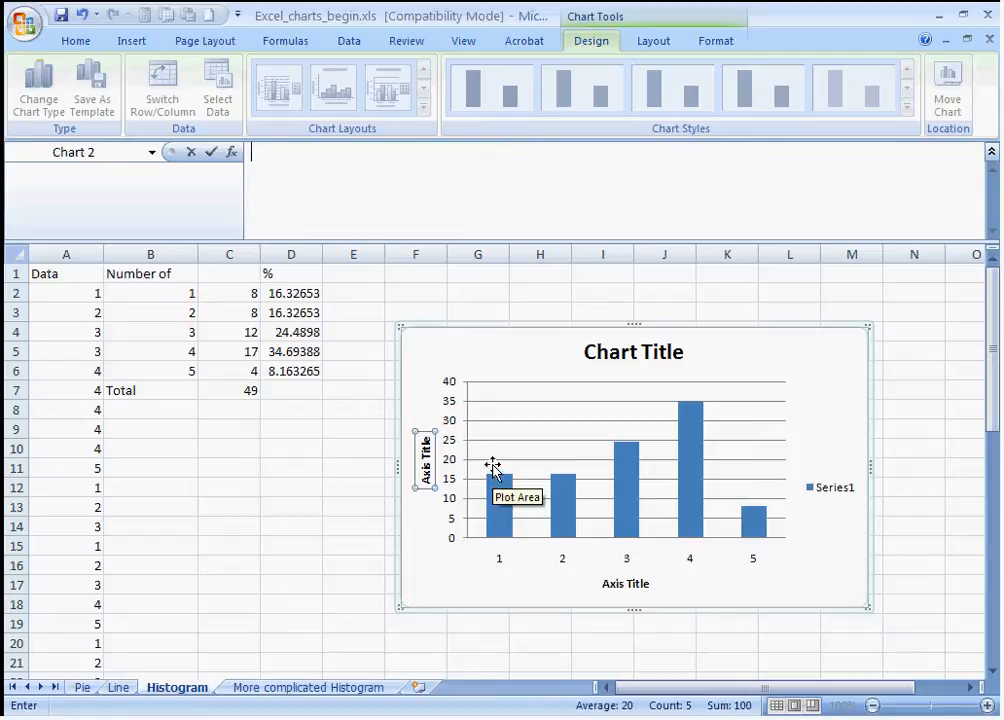
{"action": "key", "text": "Return"}
{"action": "left_click", "coordinate": [630, 584]}
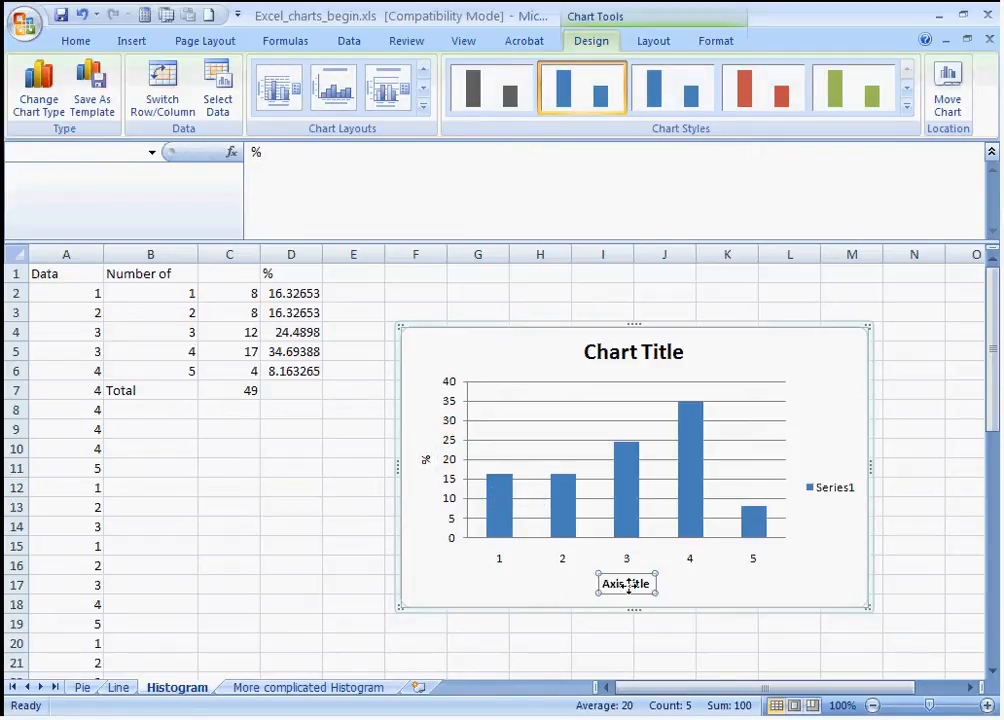
{"action": "type", "text": "Numbers"}
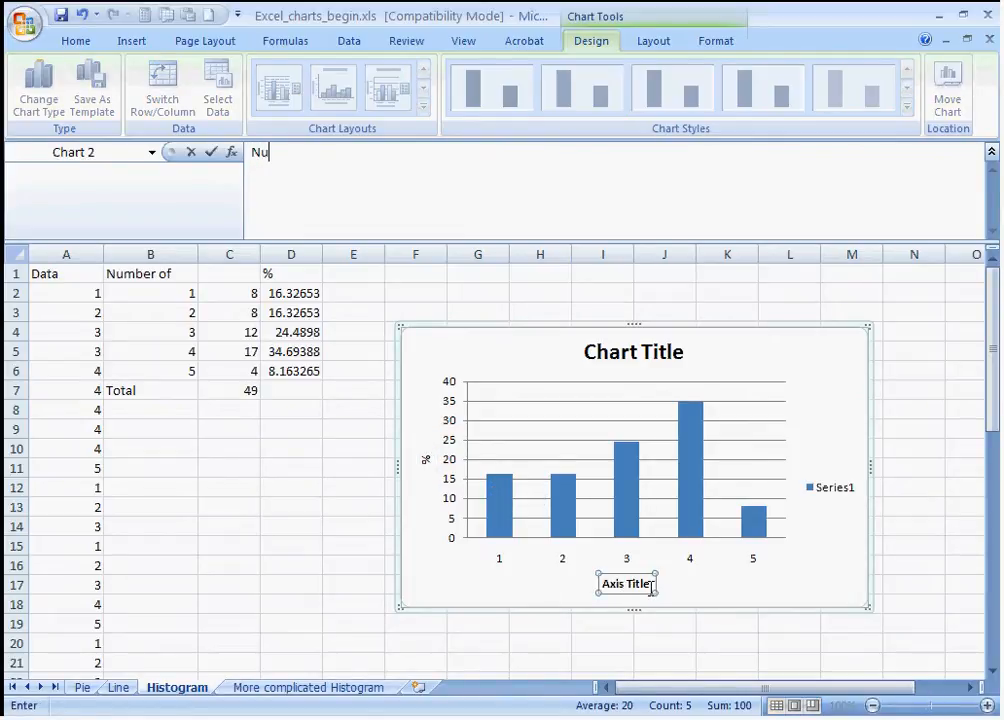
{"action": "key", "text": "Return"}
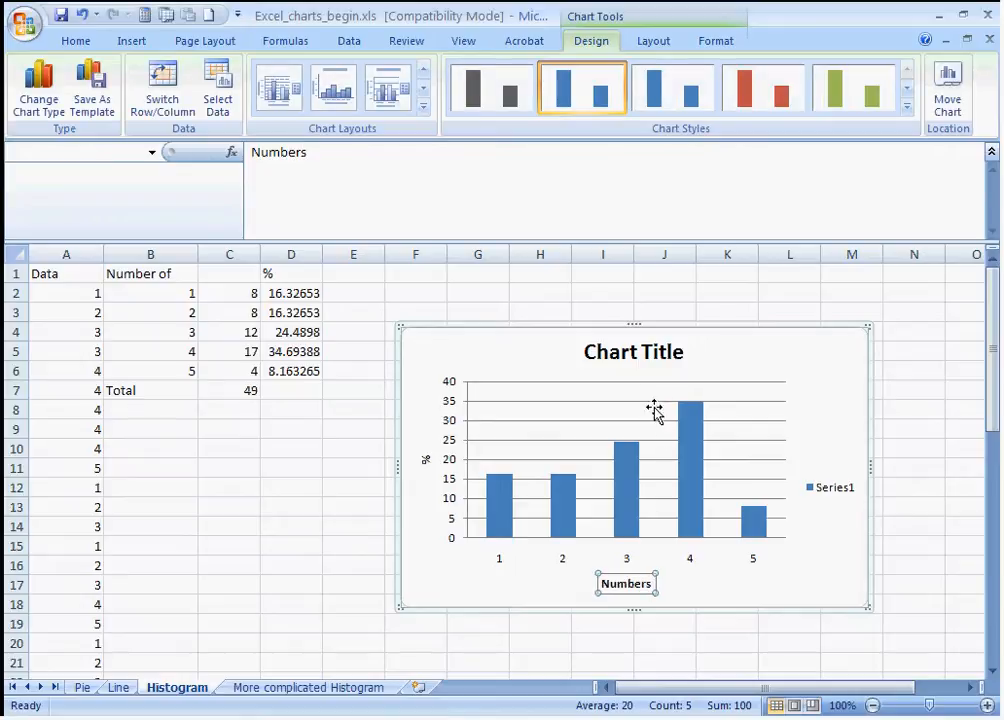
- Change the chart title to "This is fun"
{"action": "left_click", "coordinate": [648, 352]}
{"action": "type", "text": "This"}
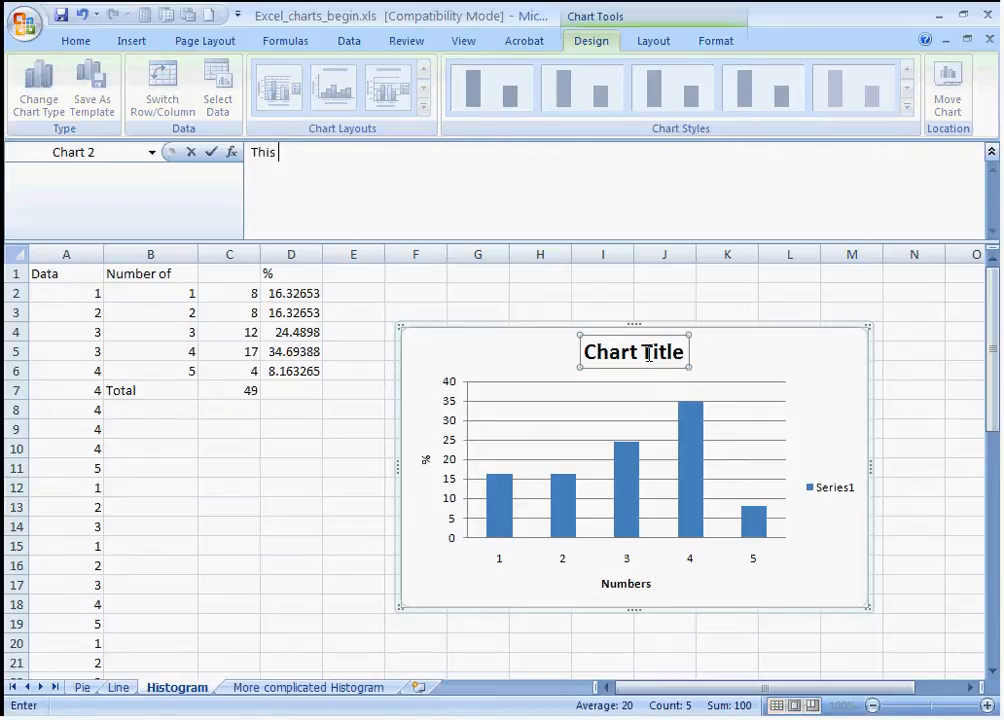
{"action": "type", "text": " is fun"}
{"action": "key", "text": "Return"}
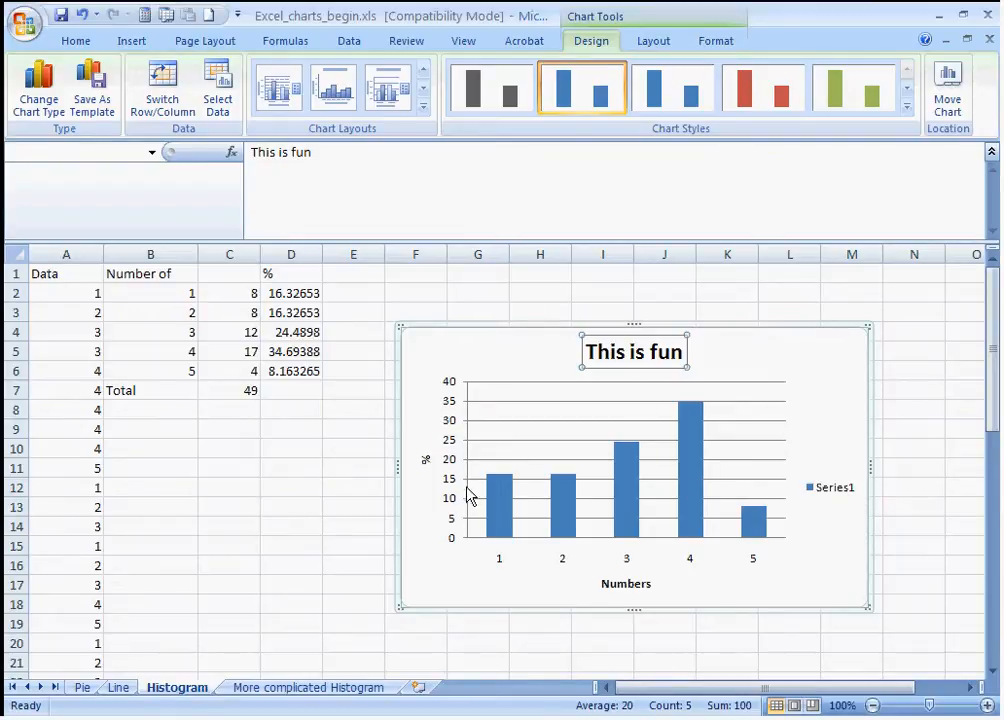
{"action": "mouse_move", "coordinate": [506, 515]}
- On the More complicated Histogram sheet, calculate the minimum of the data A2:A77 in B2 with the MIN function
{"action": "left_click", "coordinate": [273, 690]}
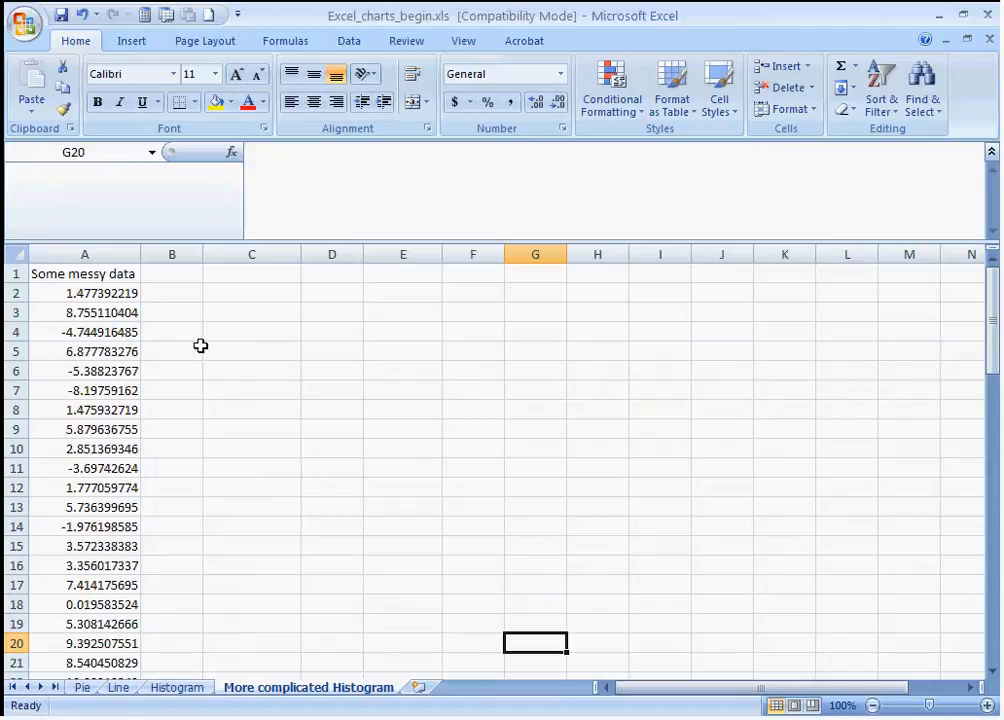
{"action": "left_click", "coordinate": [194, 297]}
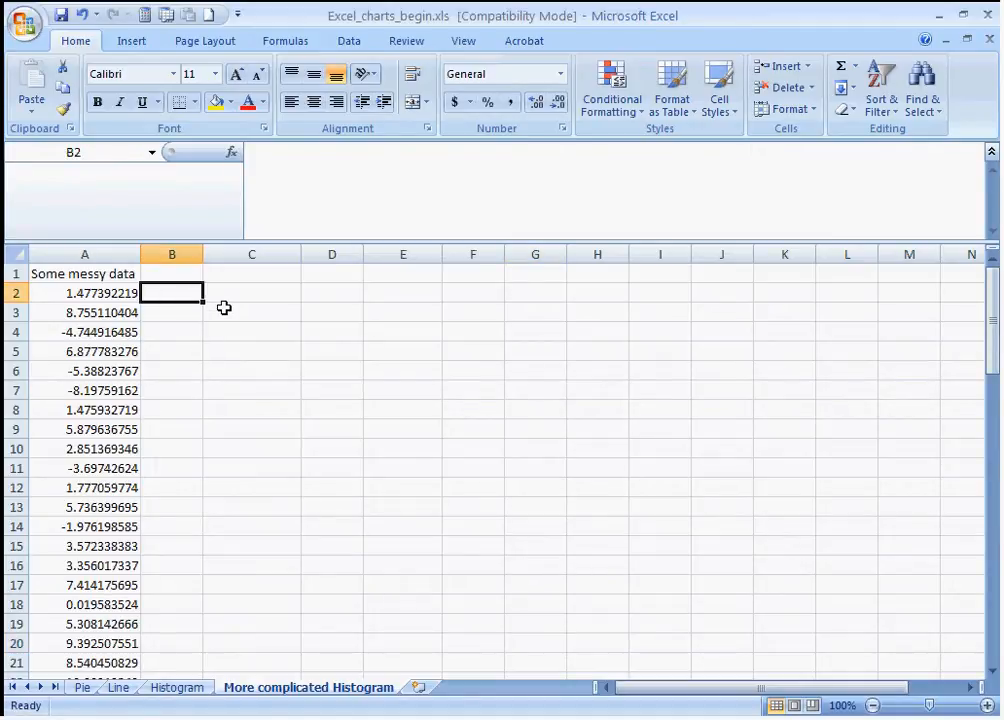
{"action": "type", "text": "=min("}
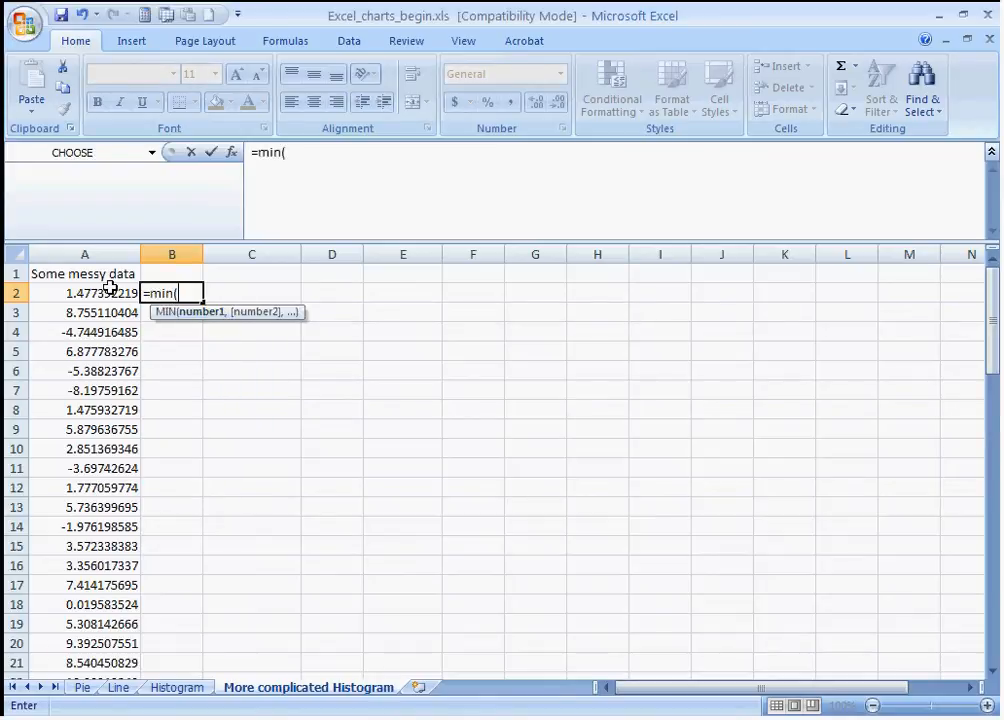
{"action": "left_click_drag", "start_coordinate": [108, 290], "coordinate": [85, 643]}
{"action": "left_click", "coordinate": [354, 147]}
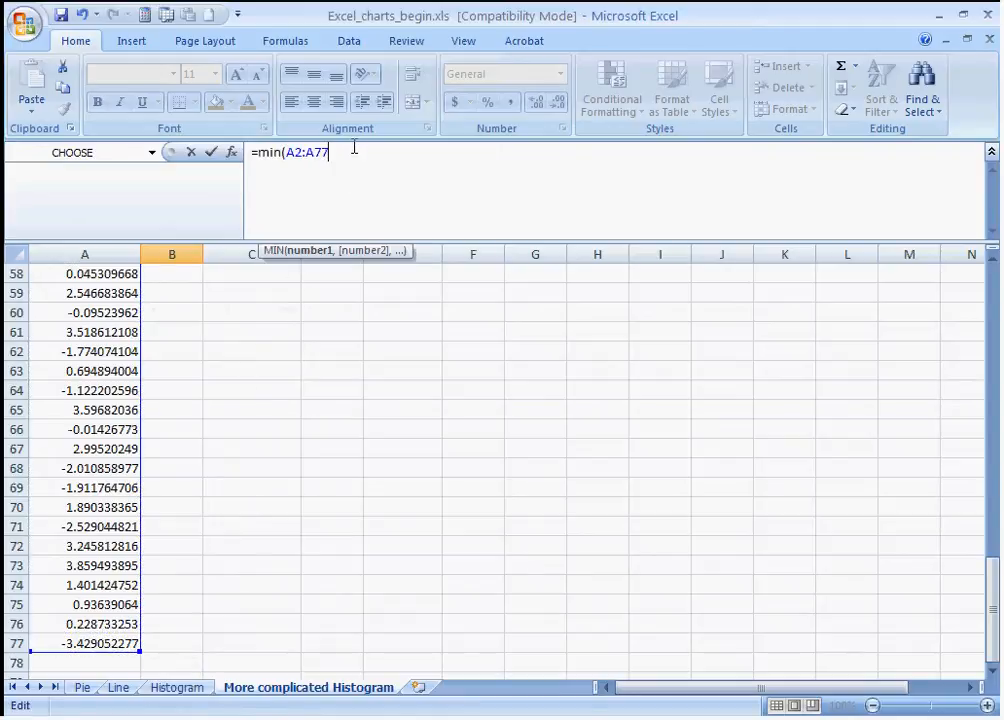
{"action": "type", "text": ")"}
{"action": "key", "text": "Return"}
{"action": "key", "text": "Up"}
{"action": "key", "text": "Up"}
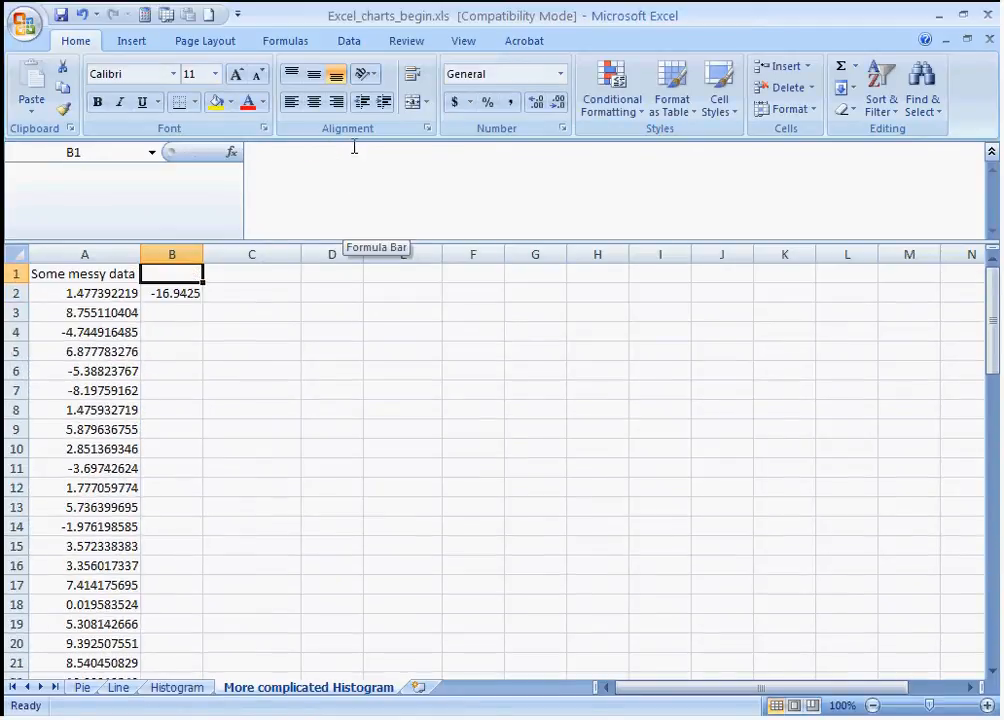
- Calculate the maximum of the data A2:A77 in B3 with the MAX function
{"action": "key", "text": "Down"}
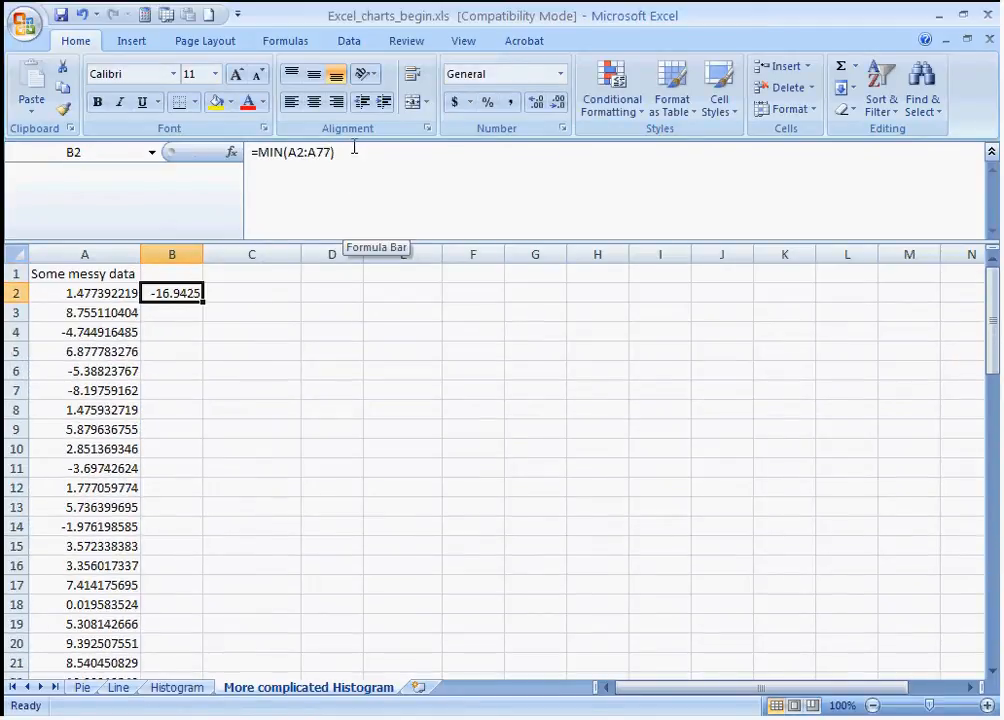
{"action": "left_click", "coordinate": [166, 314]}
{"action": "type", "text": "="}
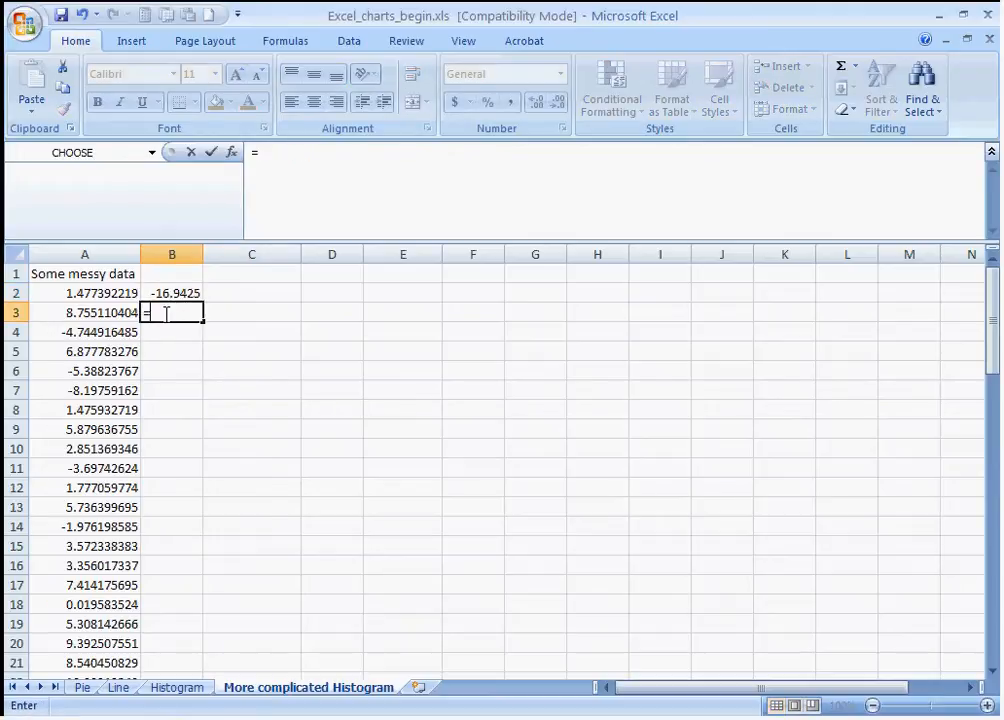
{"action": "type", "text": "max(a"}
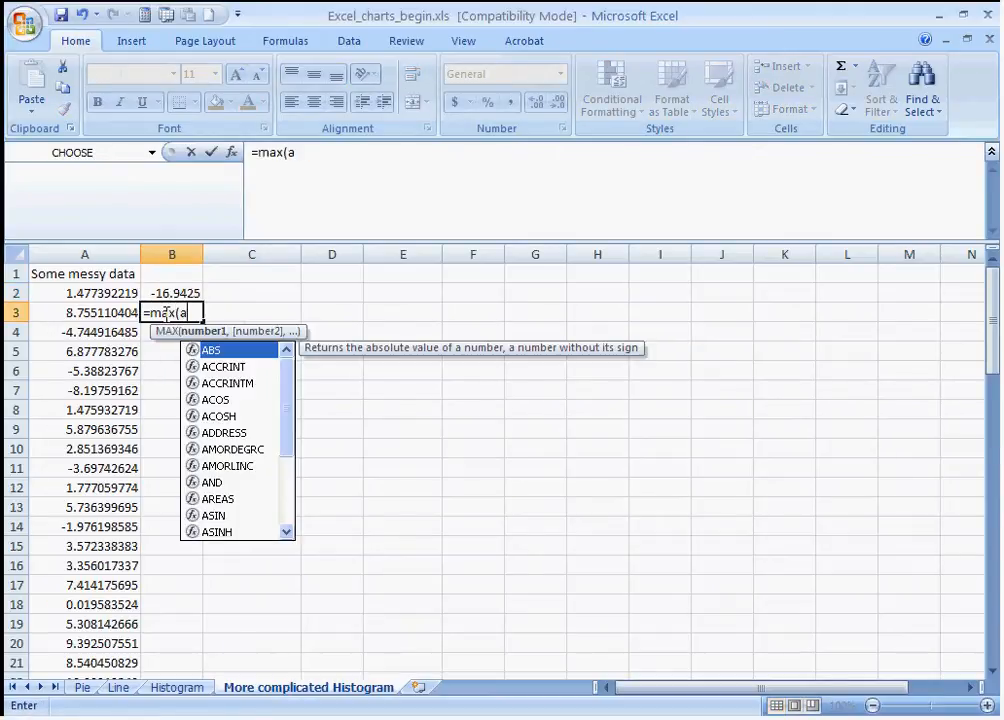
{"action": "type", "text": "2:a77"}
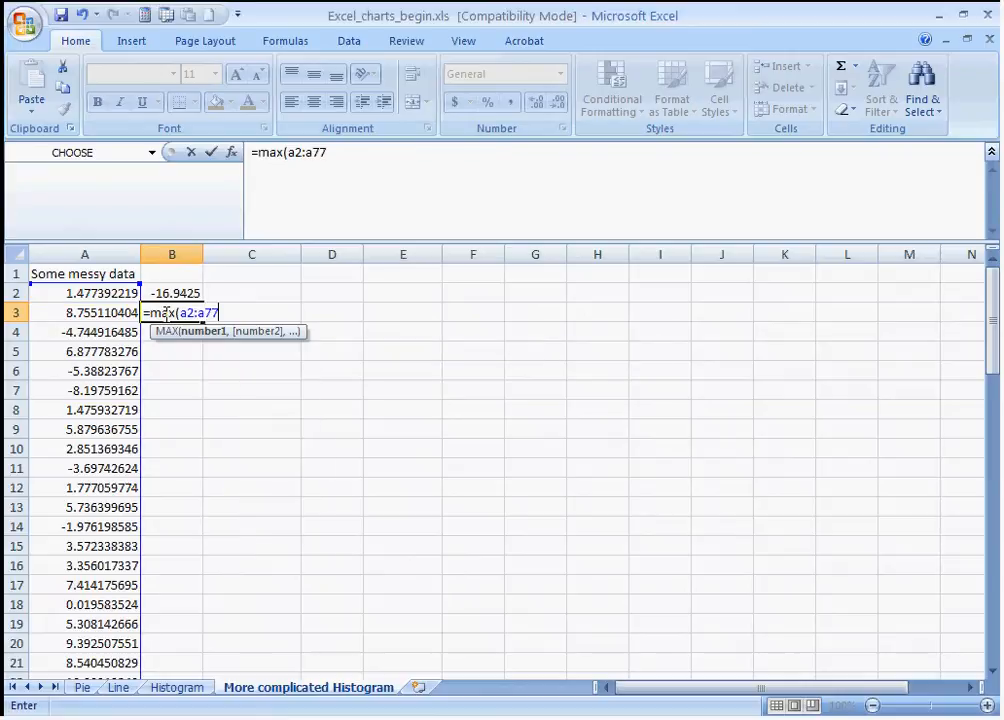
{"action": "type", "text": ")"}
{"action": "key", "text": "Return"}
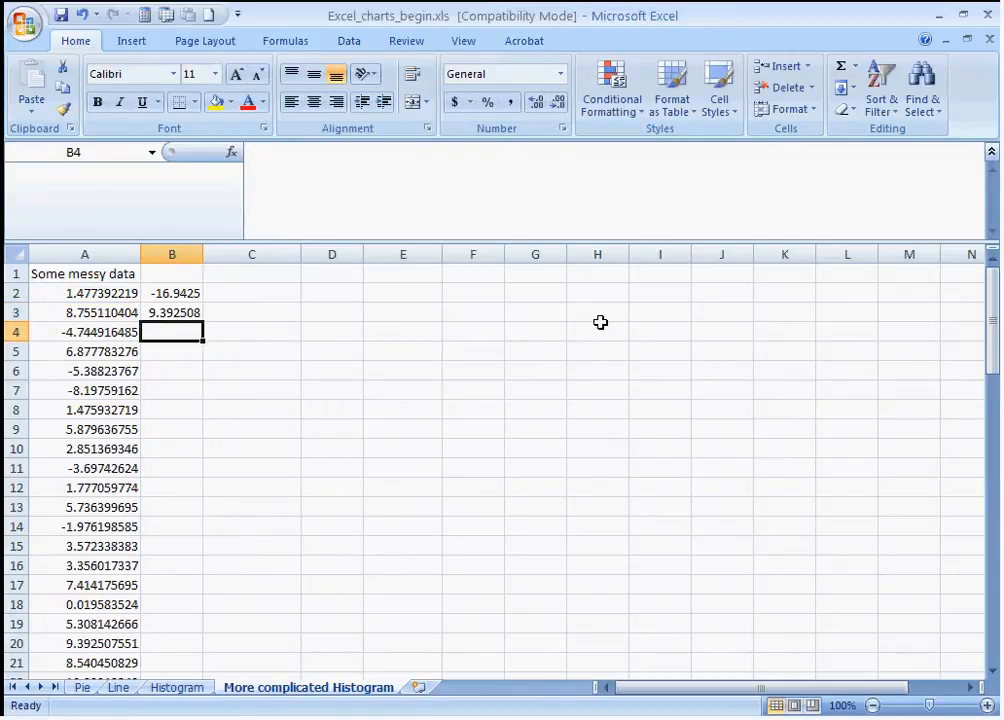
- Count the data values in A2:A77 in B4 with the COUNT function
{"action": "type", "text": "count"}
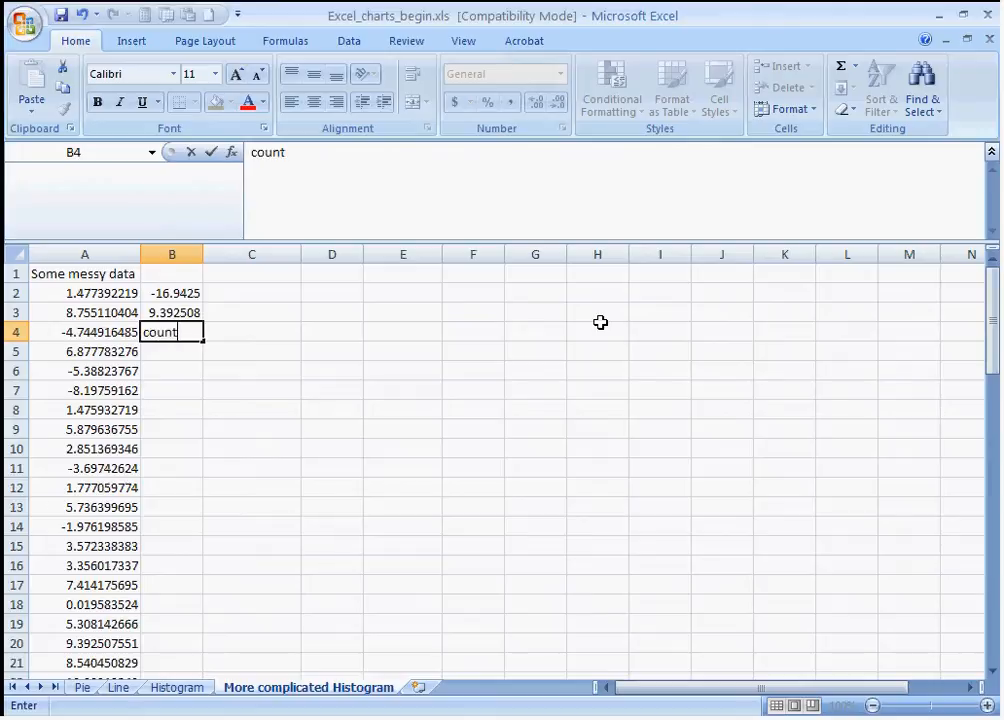
{"action": "key", "text": "BackSpace"}
{"action": "key", "text": "BackSpace"}
{"action": "key", "text": "BackSpace"}
{"action": "key", "text": "BackSpace"}
{"action": "key", "text": "BackSpace"}
{"action": "type", "text": "="}
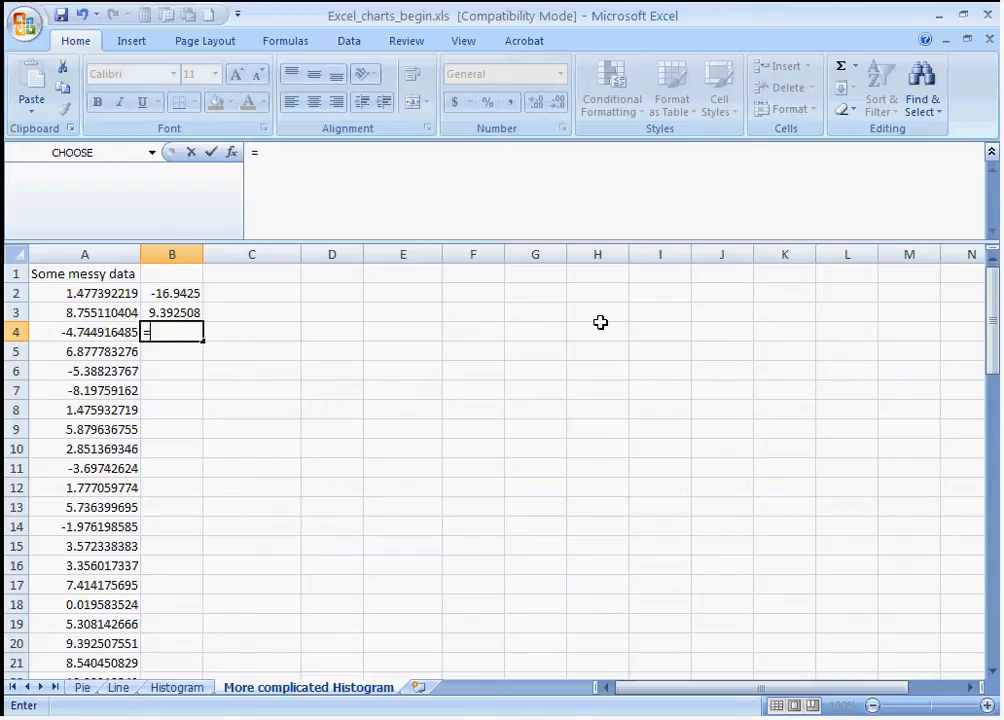
{"action": "type", "text": "count("}
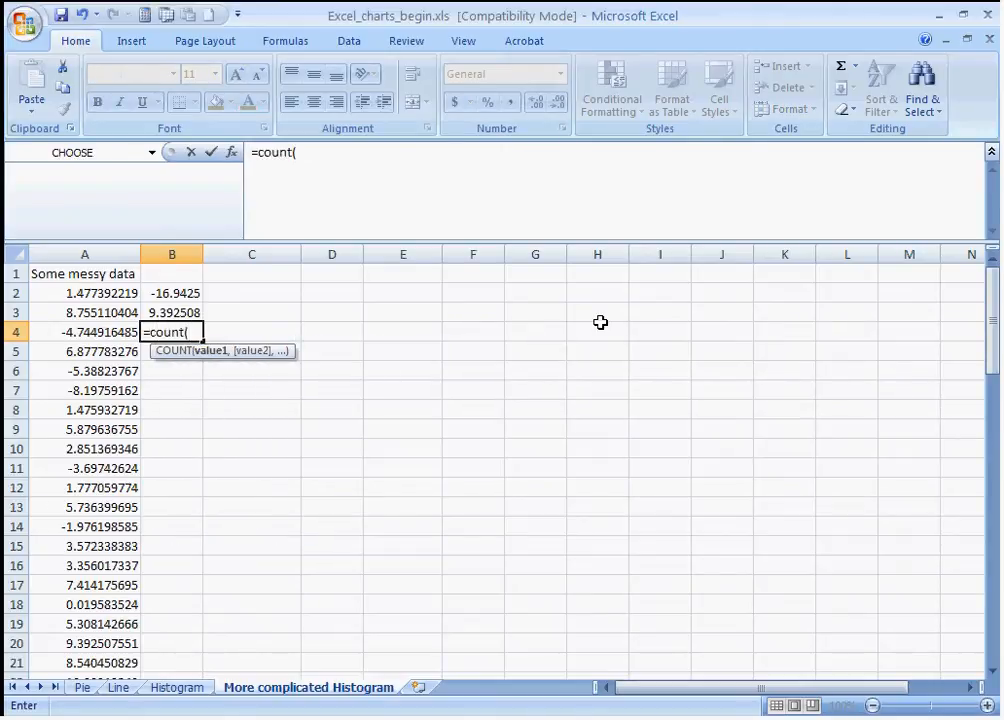
{"action": "type", "text": "a2:a77)"}
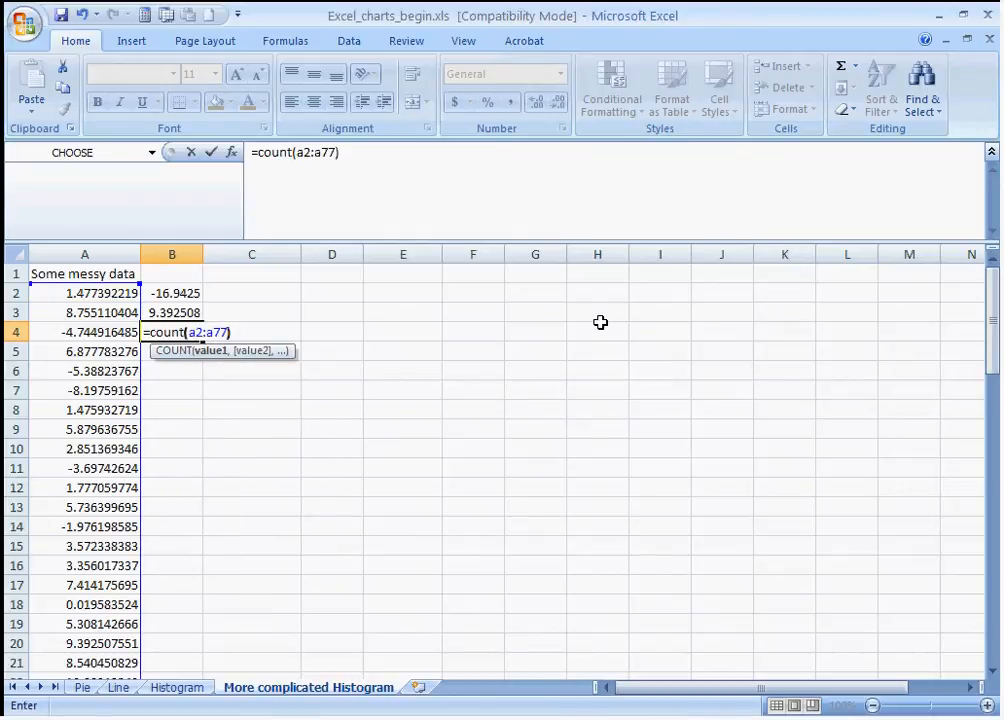
{"action": "key", "text": "Return"}
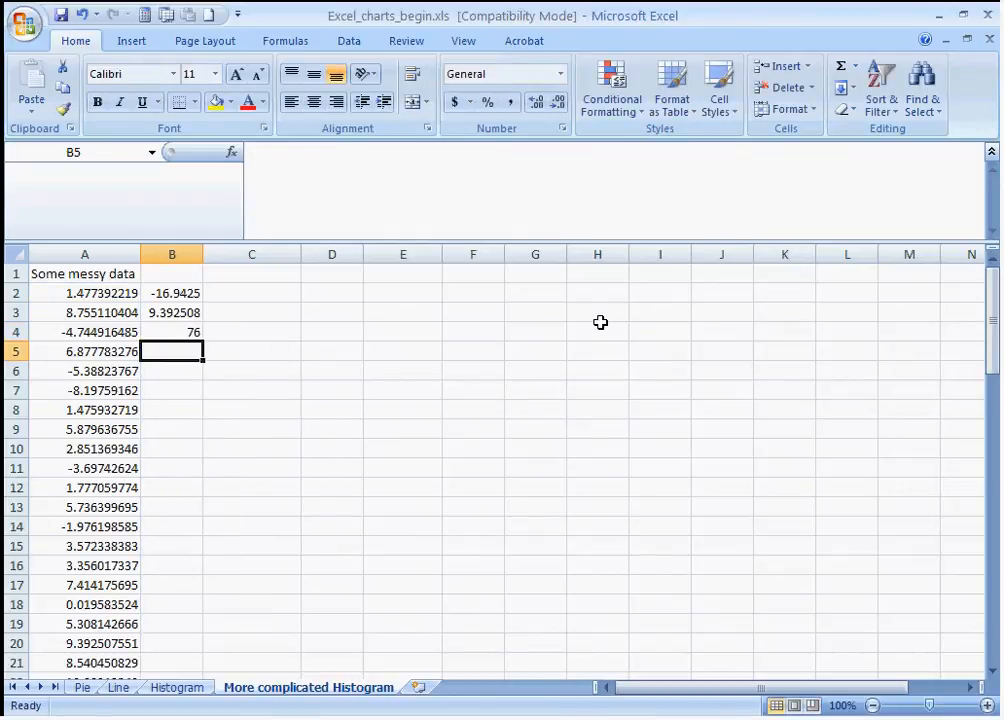
- Enter the column heading "Number below" in C1
{"action": "key", "text": "Up"}
{"action": "key", "text": "Up"}
{"action": "key", "text": "Up"}
{"action": "key", "text": "Up"}
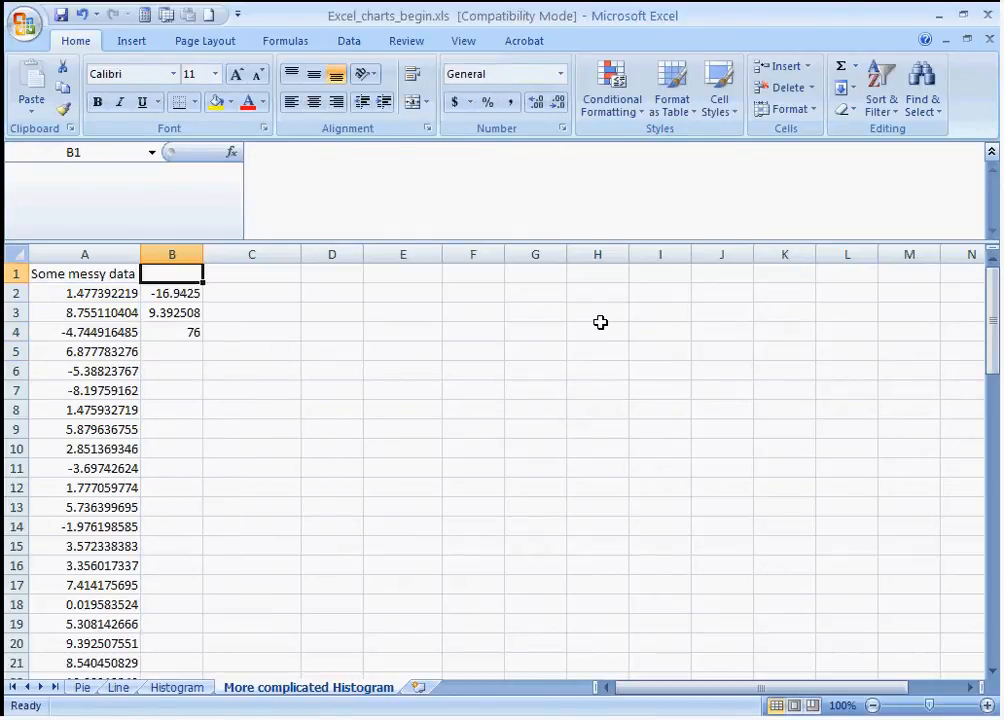
{"action": "key", "text": "Right"}
{"action": "type", "text": "Number"}
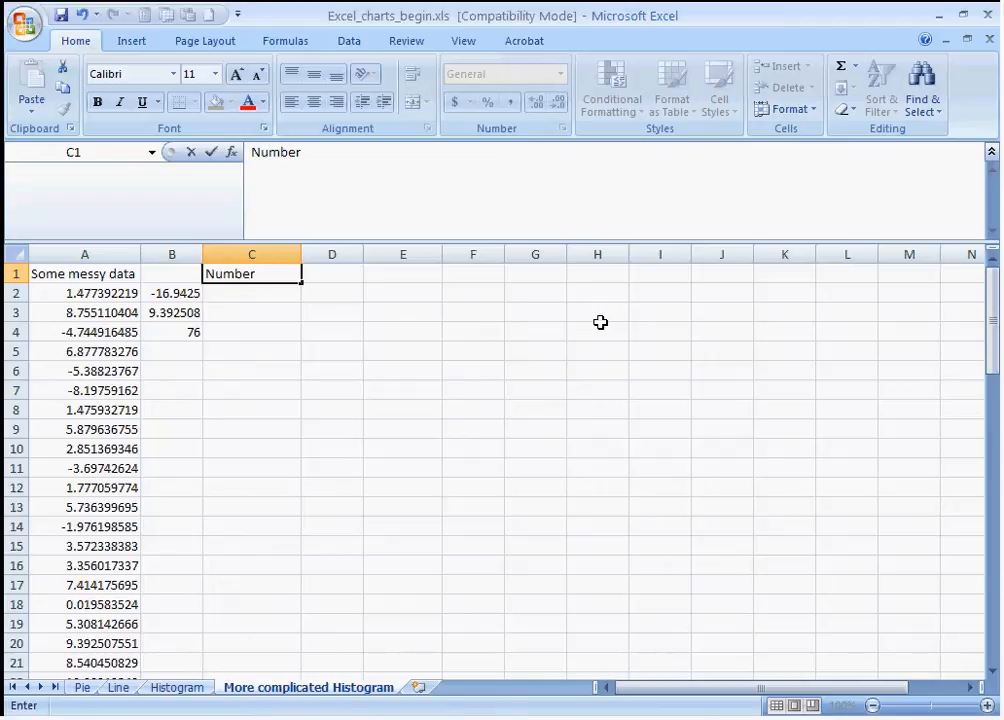
{"action": "type", "text": "below"}
{"action": "key", "text": "Return"}
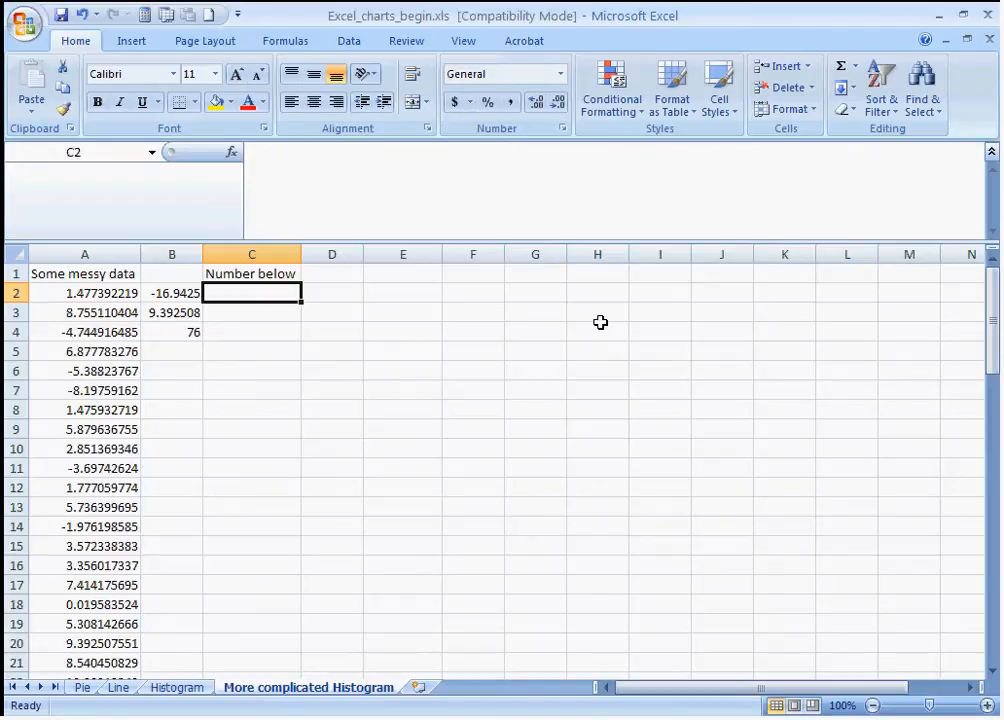
- Enter the bin limits -15, -10, -5, 0, 5 and 10 in cells C2 to C7
{"action": "type", "text": "-"}
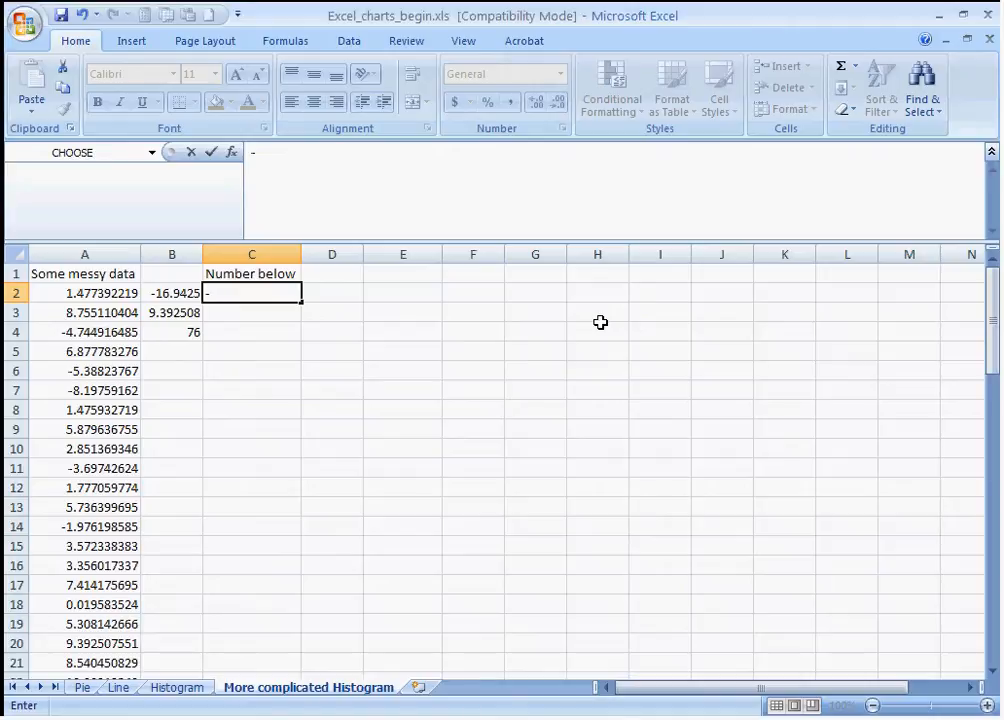
{"action": "type", "text": "15"}
{"action": "key", "text": "Return"}
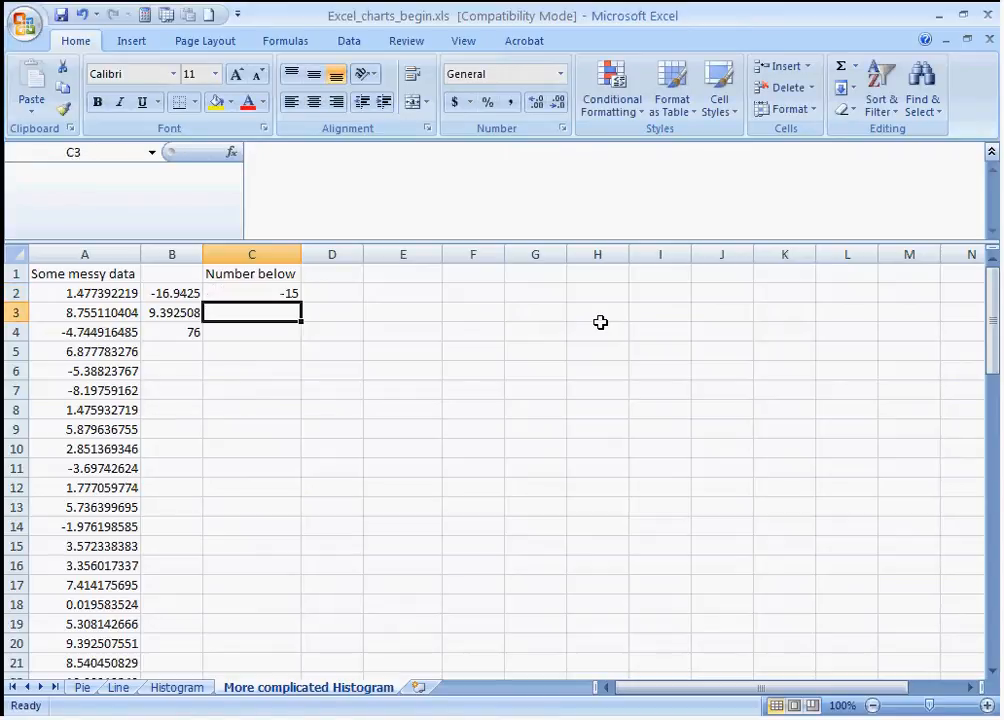
{"action": "type", "text": "-10"}
{"action": "key", "text": "Return"}
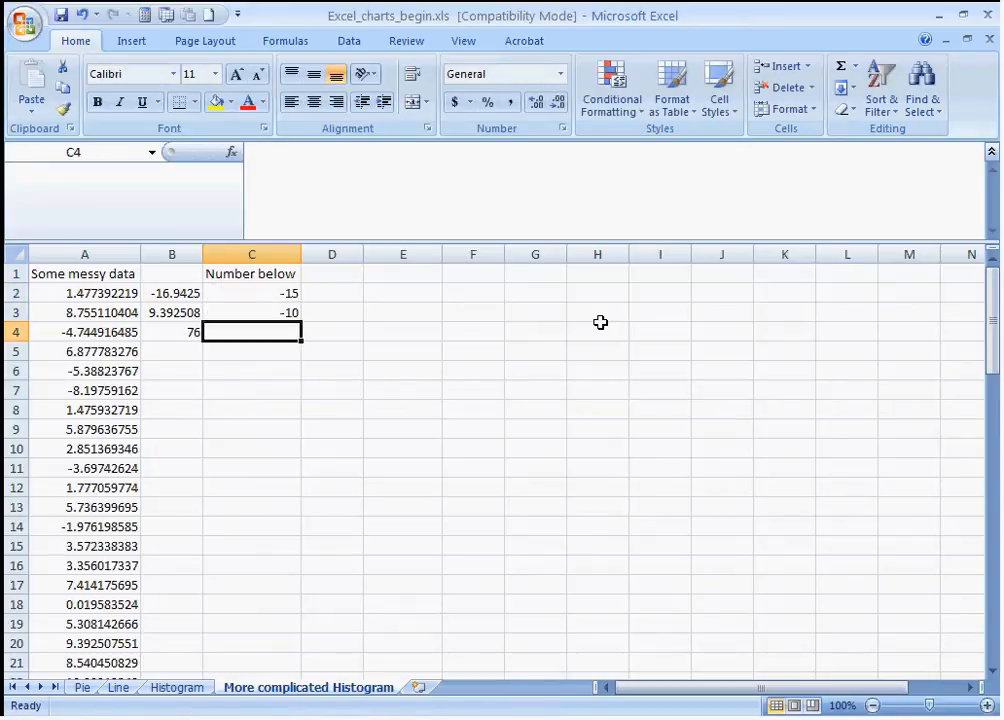
{"action": "type", "text": "-5"}
{"action": "key", "text": "Return"}
{"action": "type", "text": "0"}
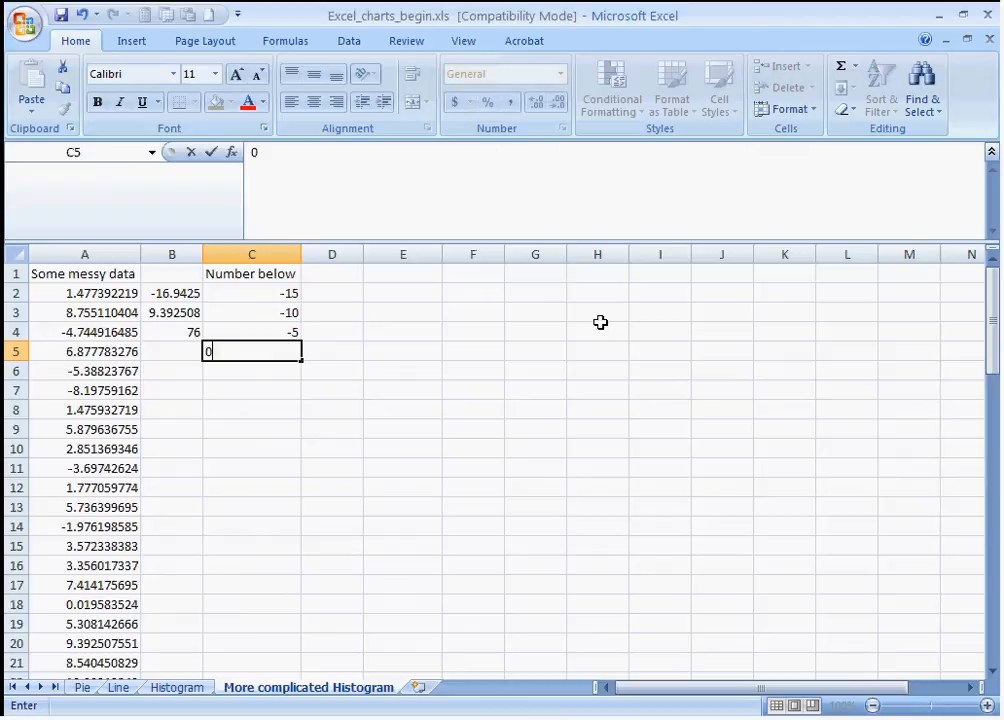
{"action": "key", "text": "Return"}
{"action": "type", "text": "5"}
{"action": "key", "text": "Return"}
{"action": "type", "text": "10"}
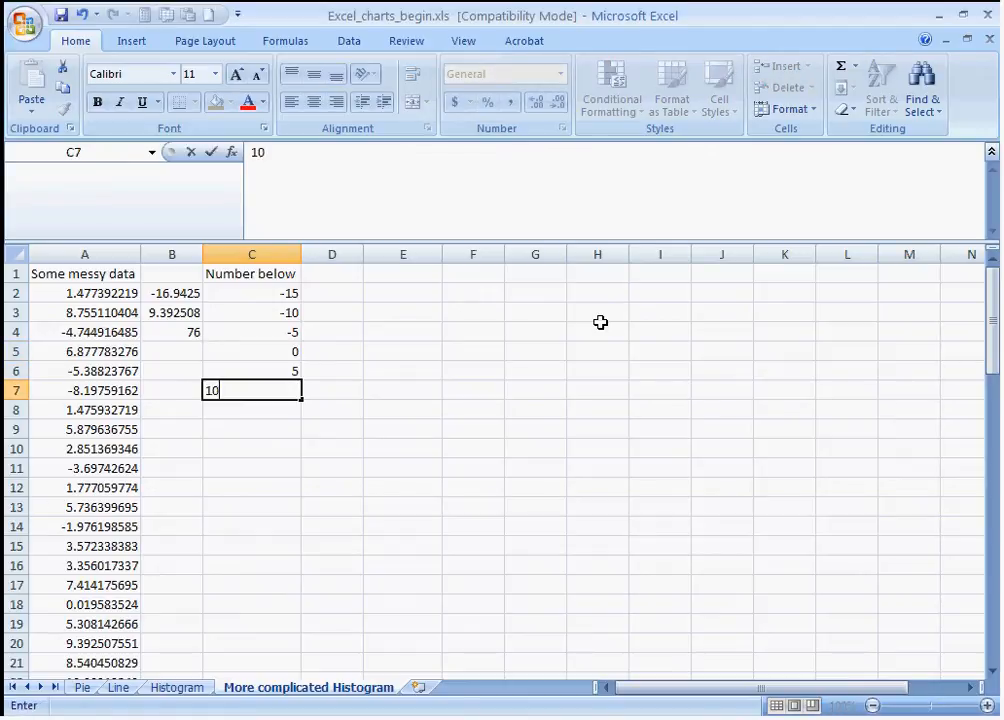
{"action": "key", "text": "Return"}
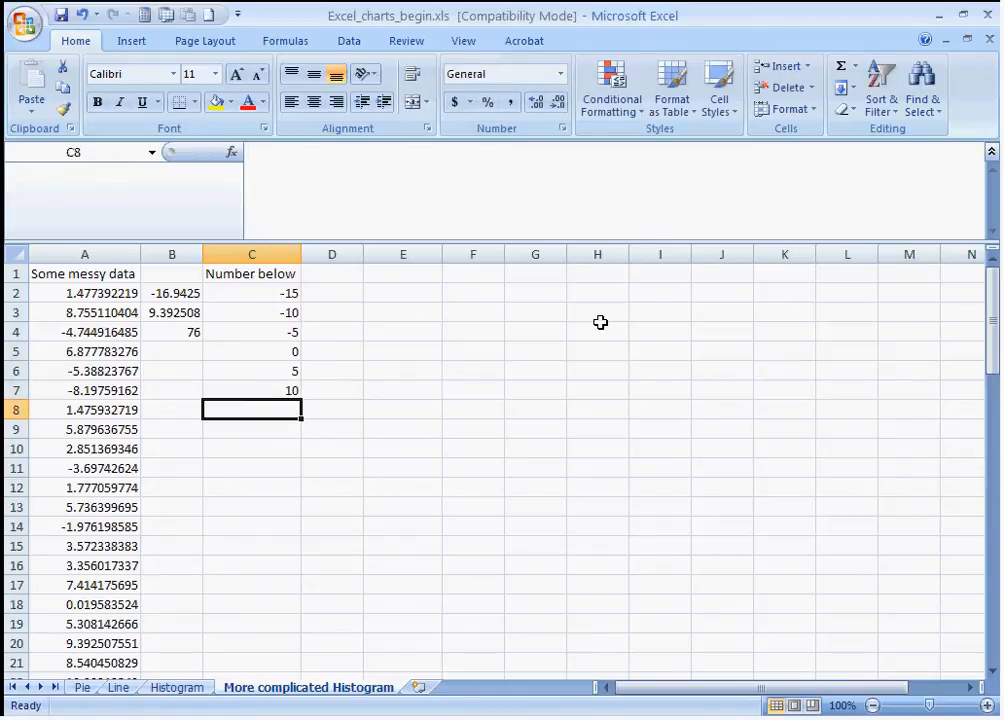
- In D2, count the data values below the limit in C2 with the formula =COUNTIF(A$2:A$77,"<"&C2)
{"action": "key", "text": "Up"}
{"action": "key", "text": "Up"}
{"action": "key", "text": "Up"}
{"action": "key", "text": "Up"}
{"action": "key", "text": "Up"}
{"action": "key", "text": "Up"}
{"action": "key", "text": "Right"}
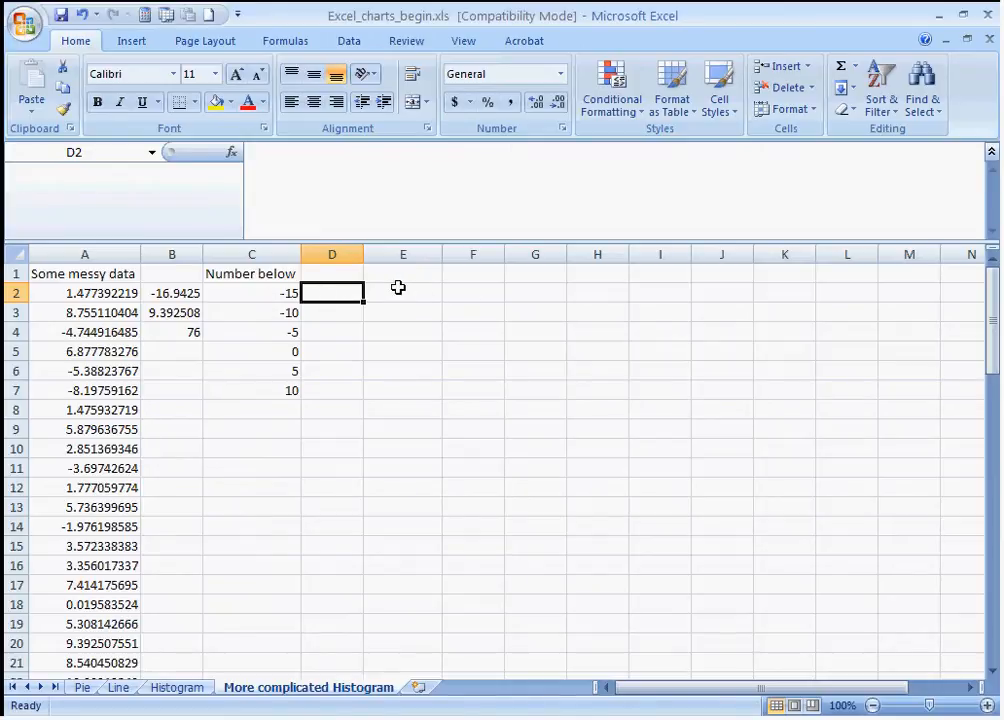
{"action": "type", "text": "=c"}
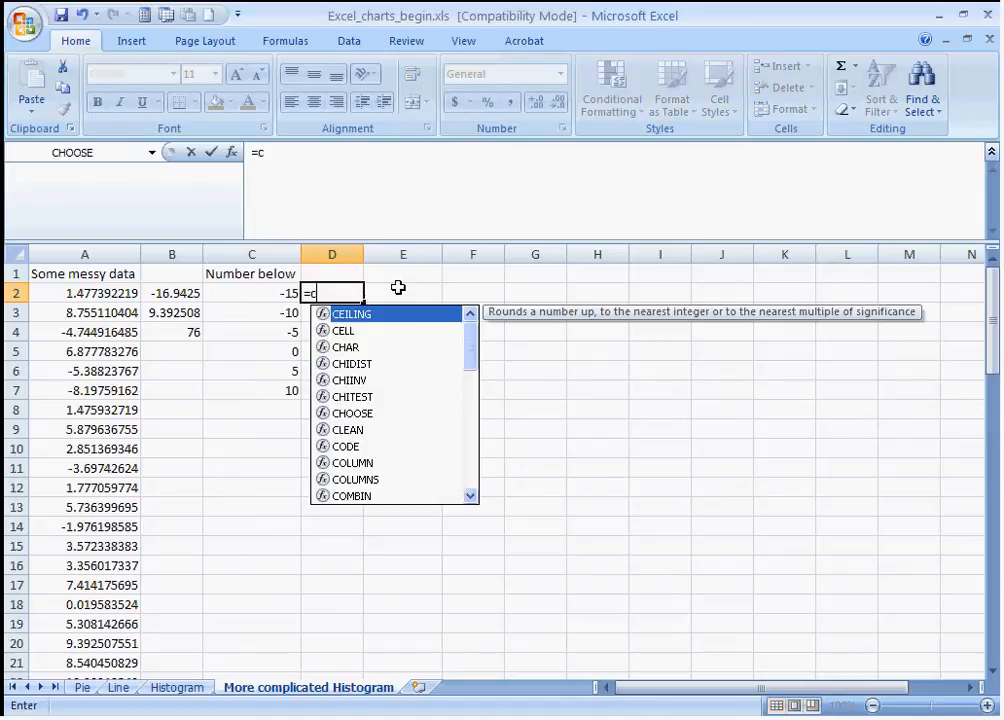
{"action": "type", "text": "ountif("}
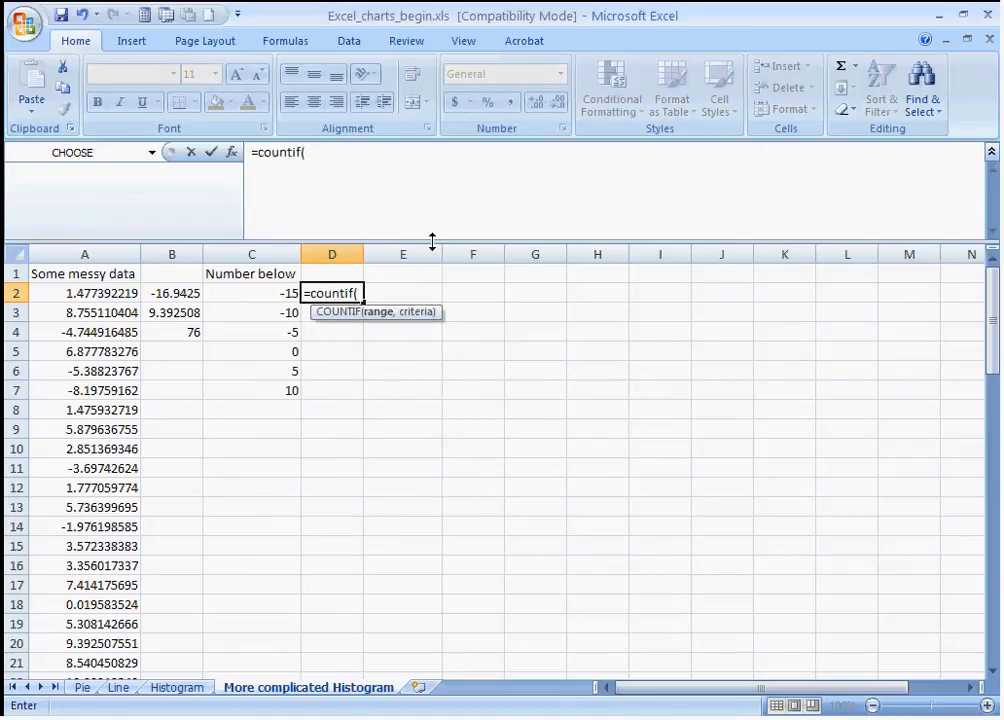
{"action": "type", "text": "a2:a77"}
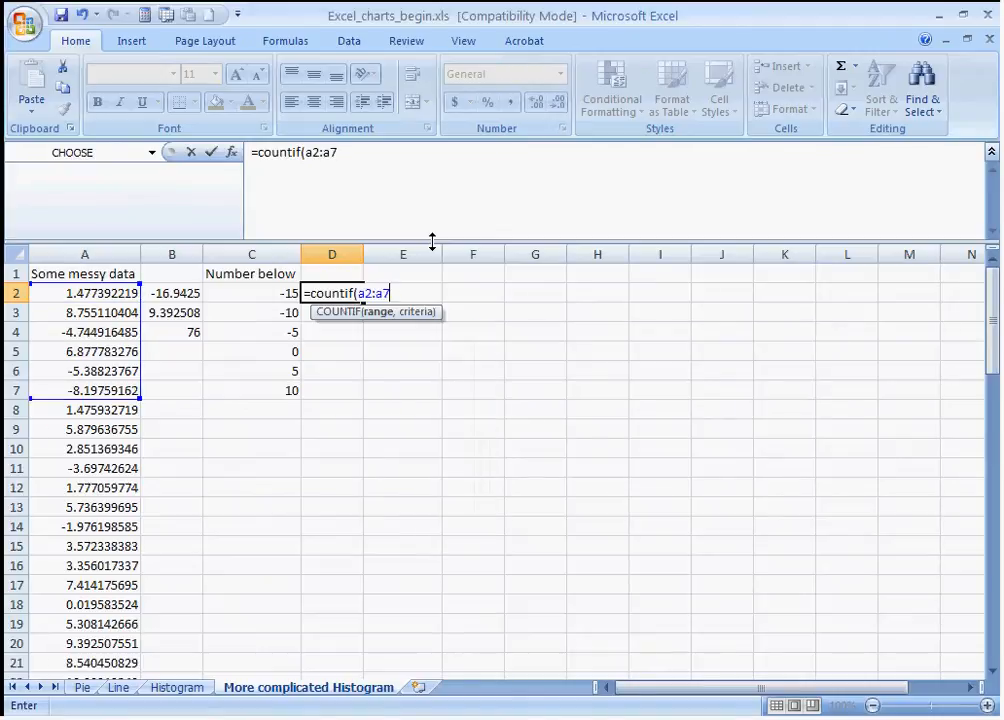
{"action": "left_click", "coordinate": [311, 152]}
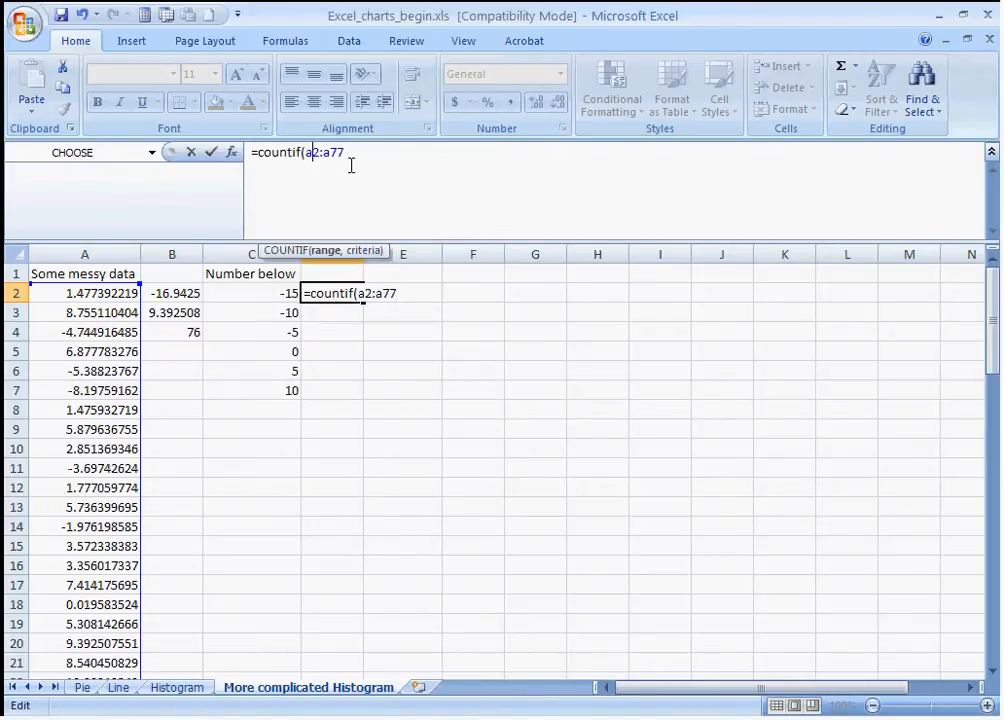
{"action": "type", "text": "$2:a$"}
{"action": "key", "text": "Right"}
{"action": "key", "text": "Right"}
{"action": "type", "text": ","}
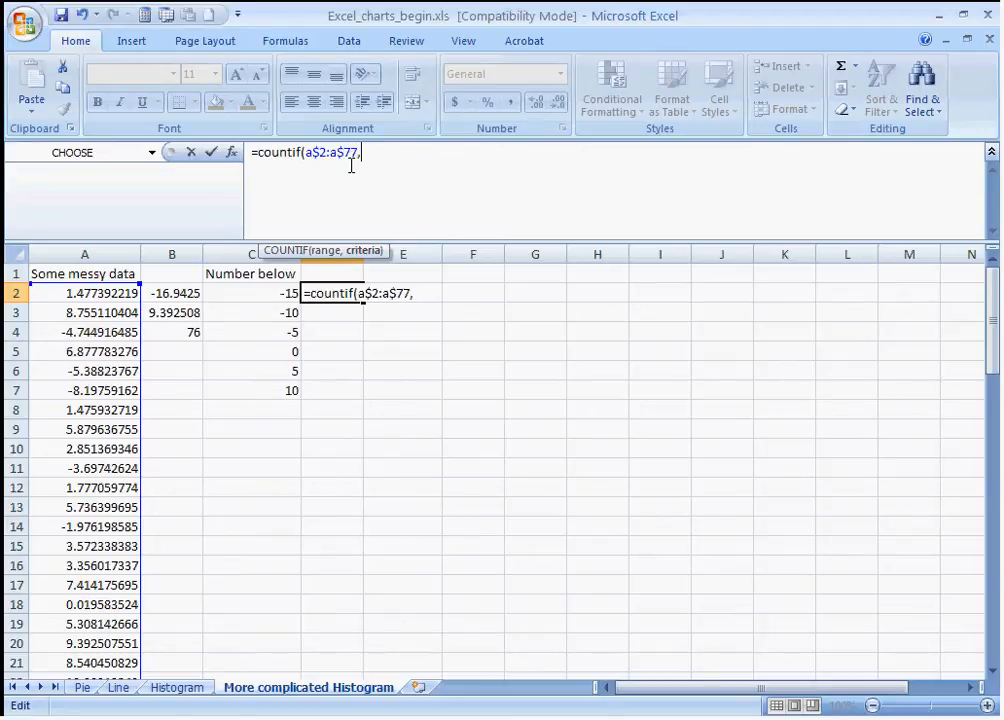
{"action": "type", "text": "\"<\""}
{"action": "type", "text": "&"}
{"action": "left_click", "coordinate": [285, 293]}
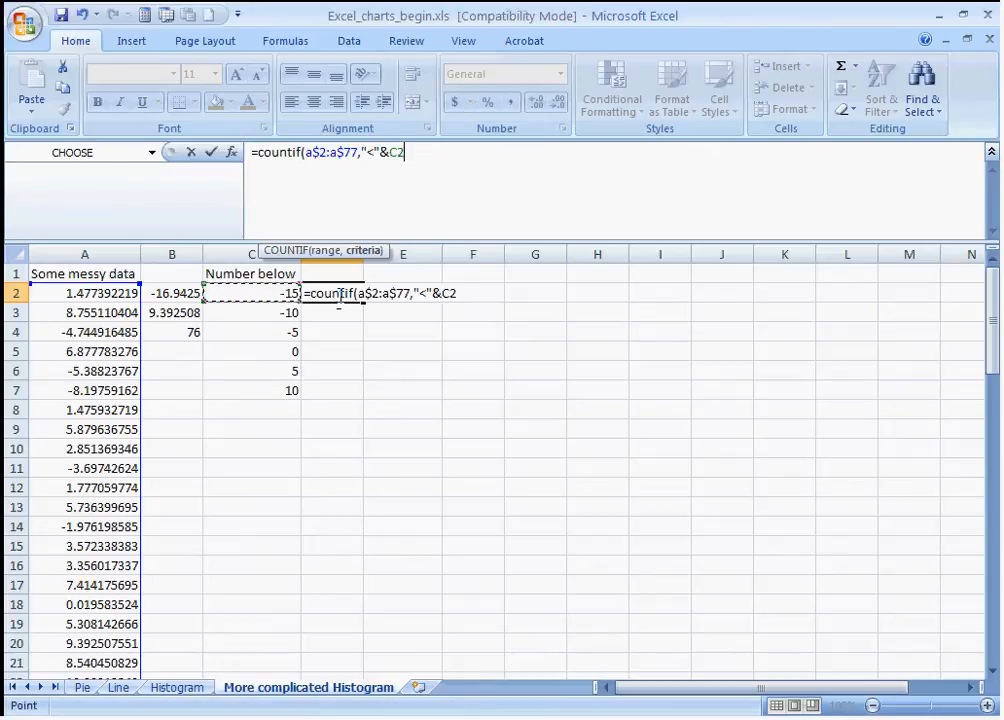
{"action": "type", "text": ")"}
{"action": "key", "text": "Return"}
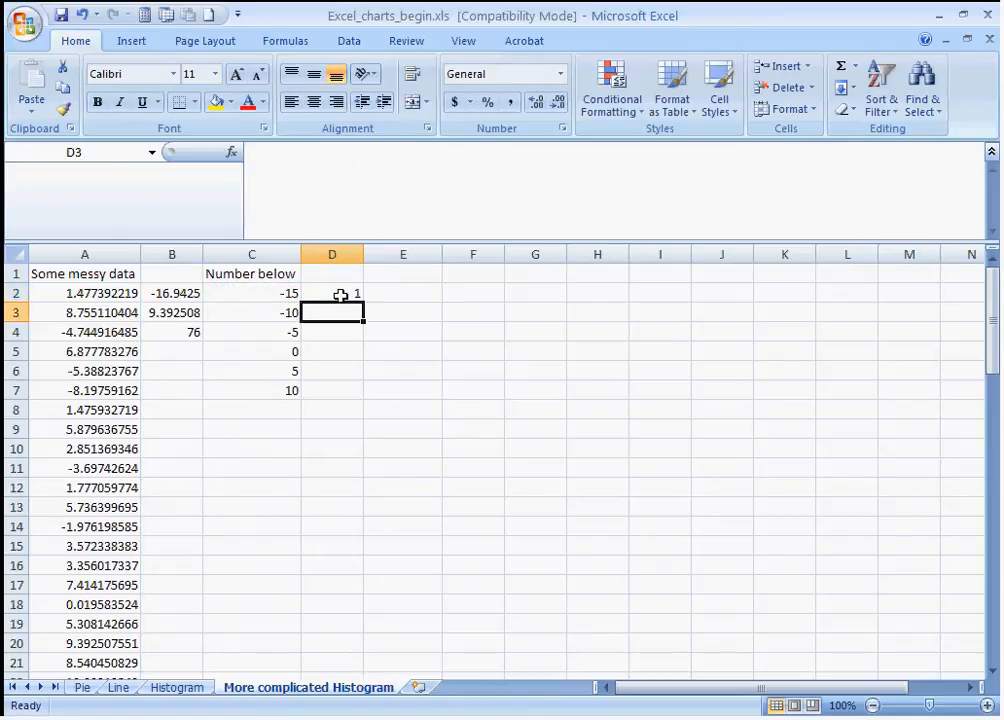
- Copy the COUNTIF formula from D2 into cells D3 to D7
{"action": "left_click", "coordinate": [340, 294]}
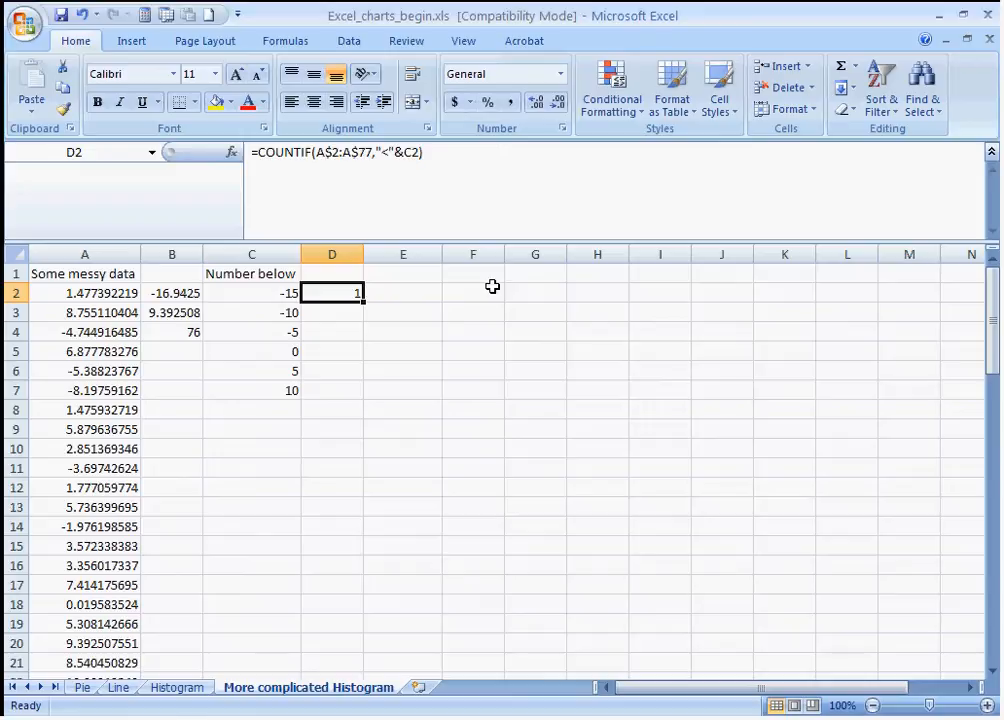
{"action": "key", "text": "ctrl+c"}
{"action": "key", "text": "Down"}
{"action": "key", "text": "ctrl+v"}
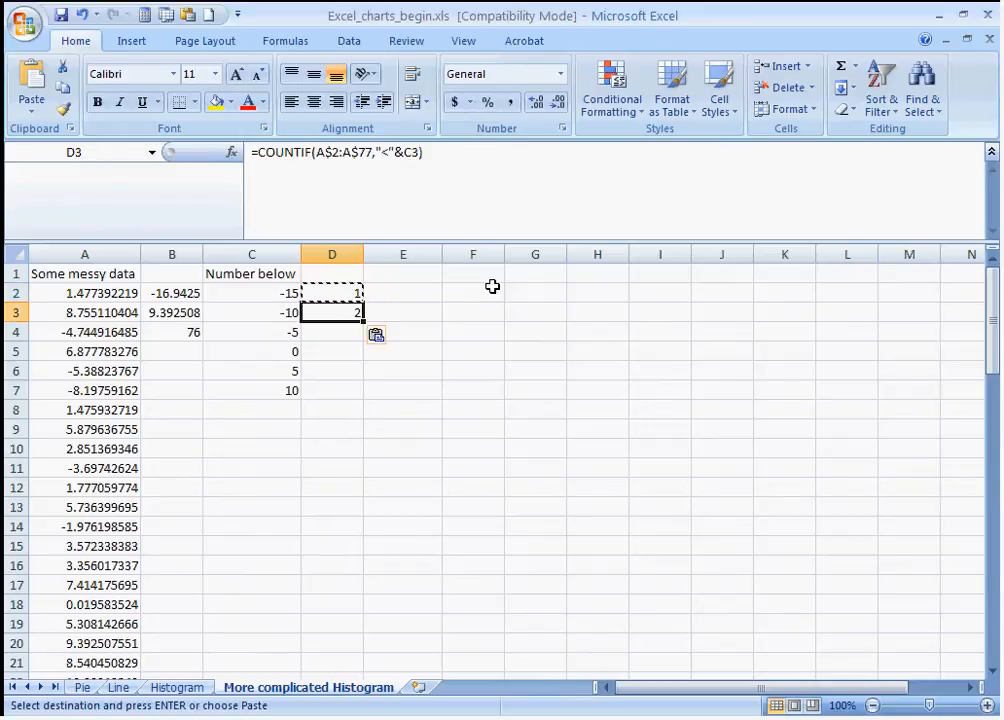
{"action": "key", "text": "Down"}
{"action": "key", "text": "ctrl+v"}
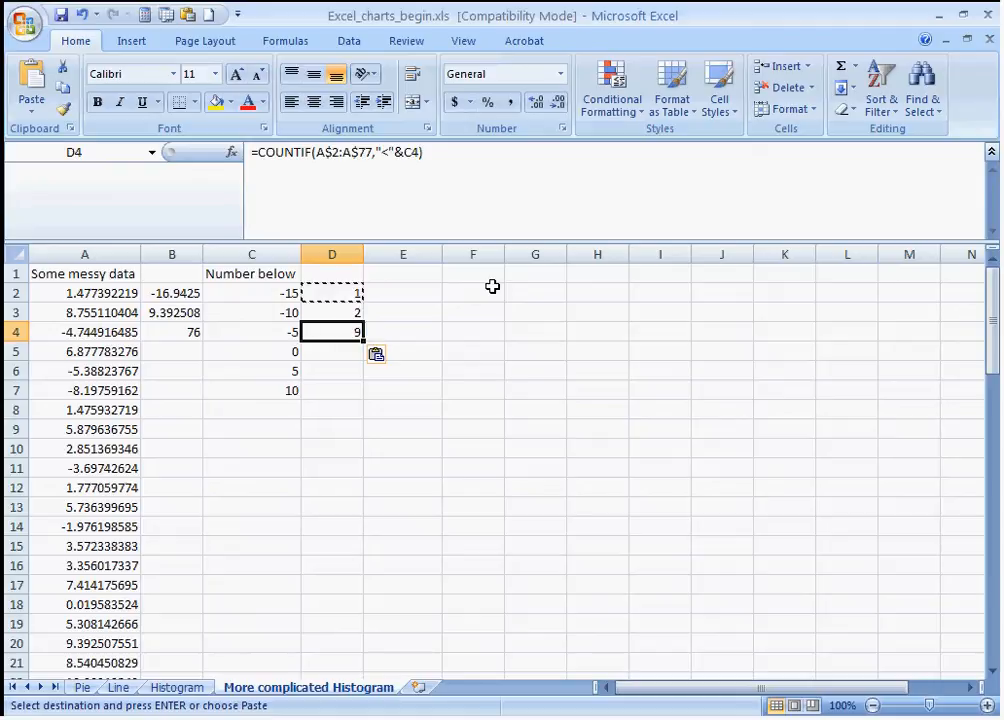
{"action": "key", "text": "Down"}
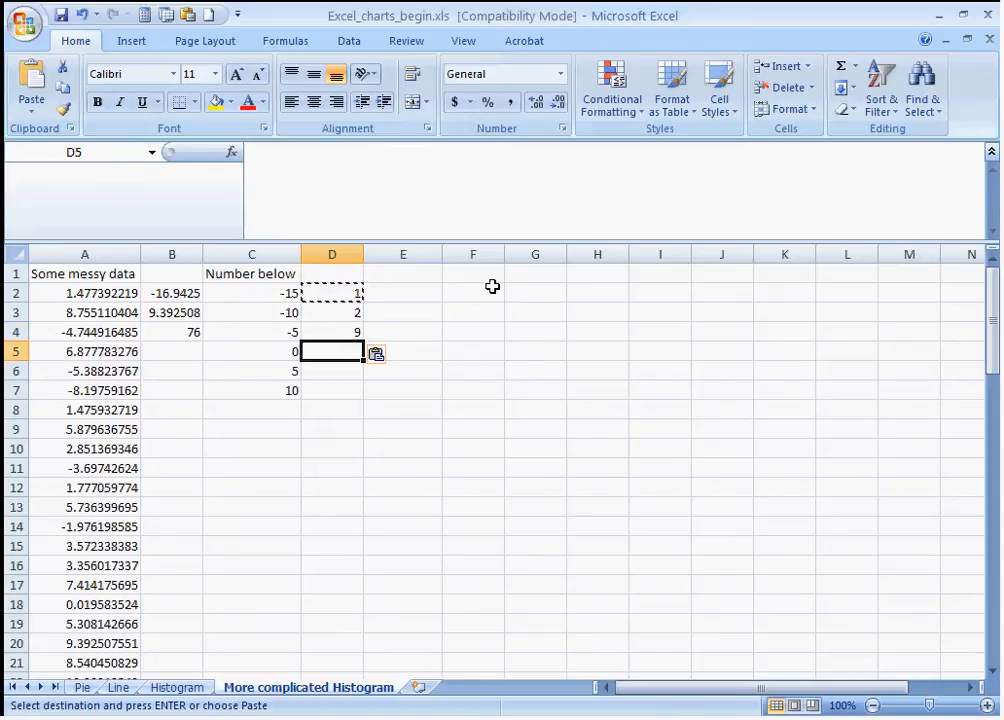
{"action": "key", "text": "ctrl+v"}
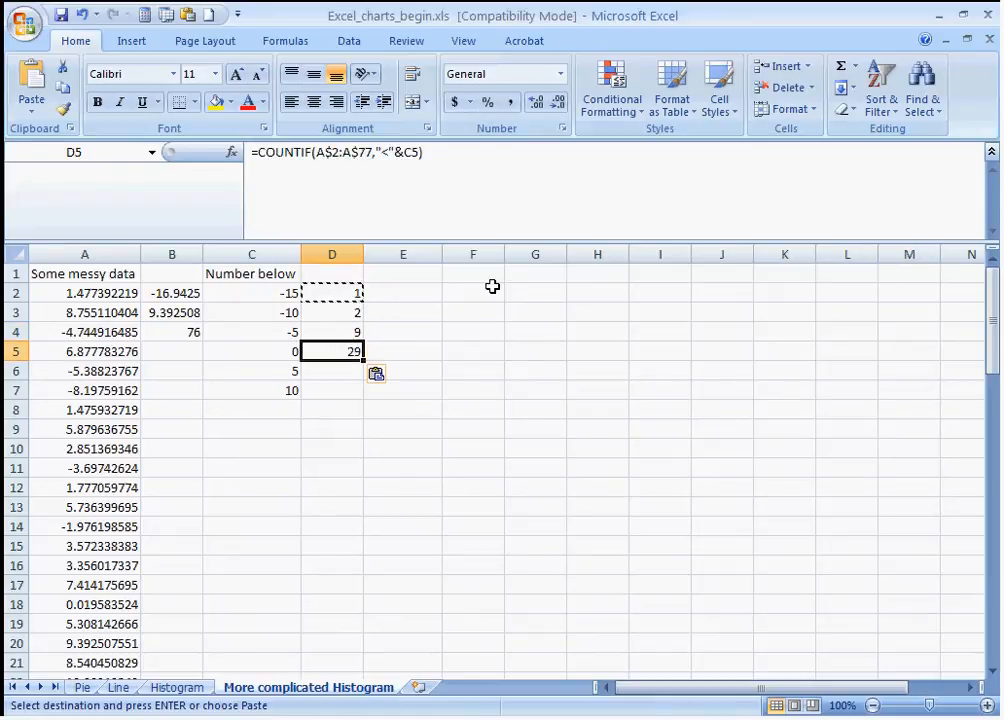
{"action": "key", "text": "Down"}
{"action": "key", "text": "ctrl+v"}
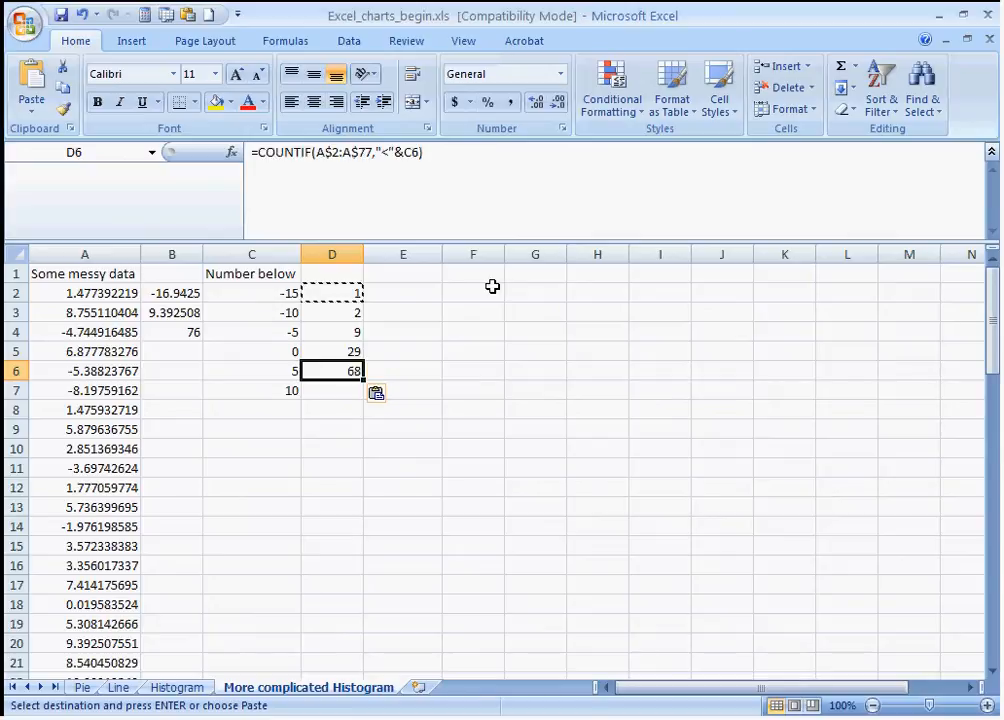
{"action": "key", "text": "Down"}
{"action": "key", "text": "ctrl+v"}
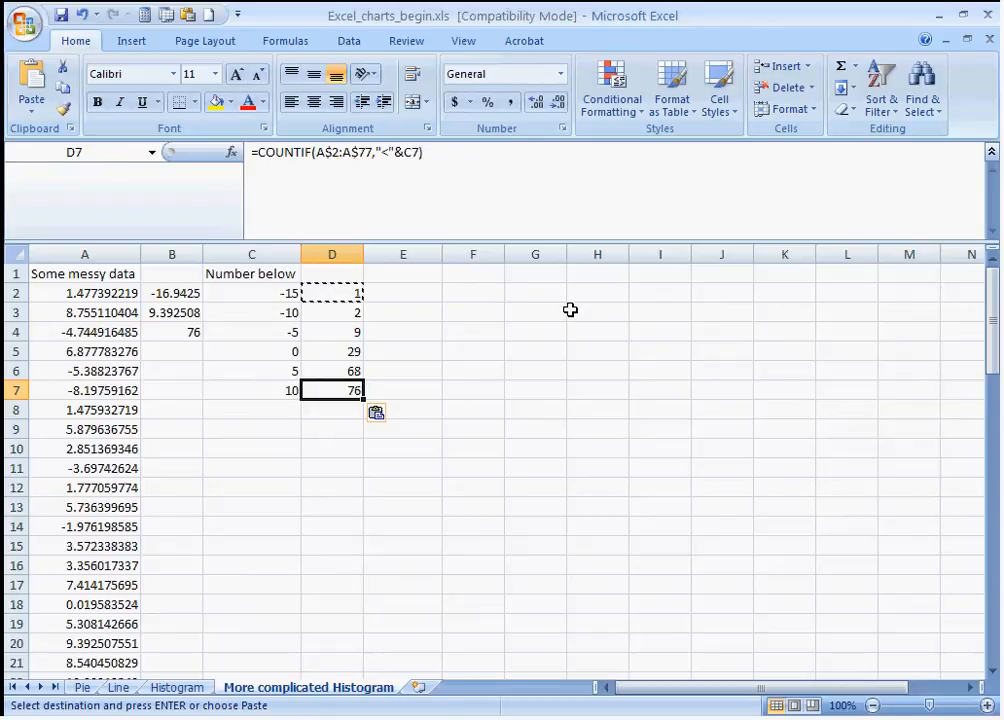
{"action": "key", "text": "Escape"}
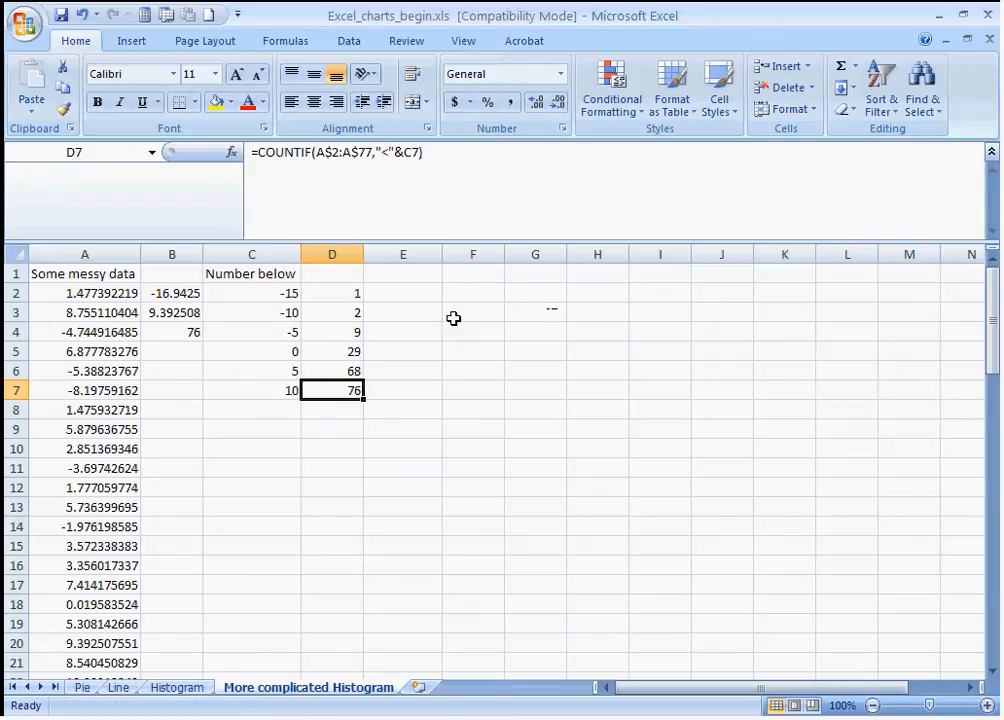
- Enter the column heading "What I want" in E1
{"action": "left_click", "coordinate": [410, 277]}
{"action": "type", "text": "What"}
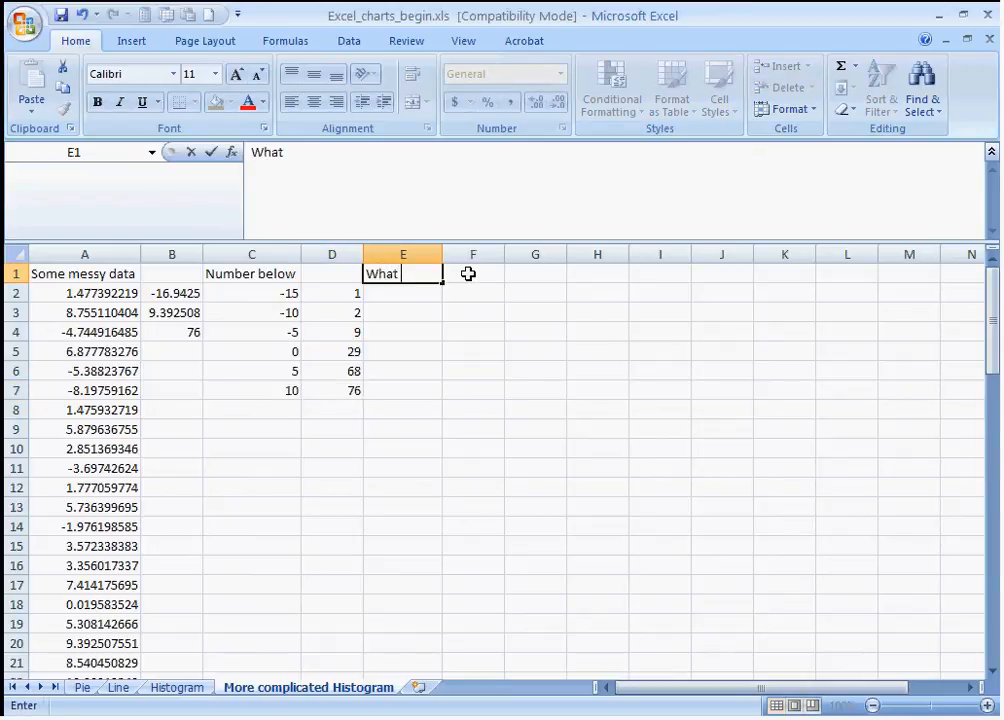
{"action": "type", "text": " I want"}
{"action": "key", "text": "Return"}
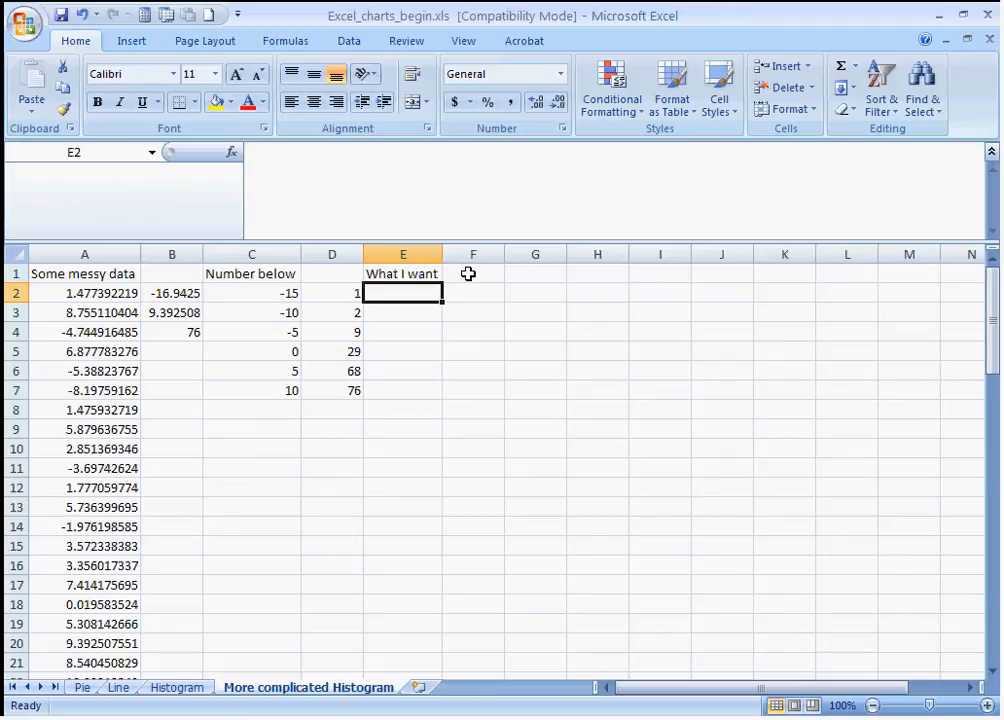
- In E2, reference the first count with the formula =D2
{"action": "type", "text": "="}
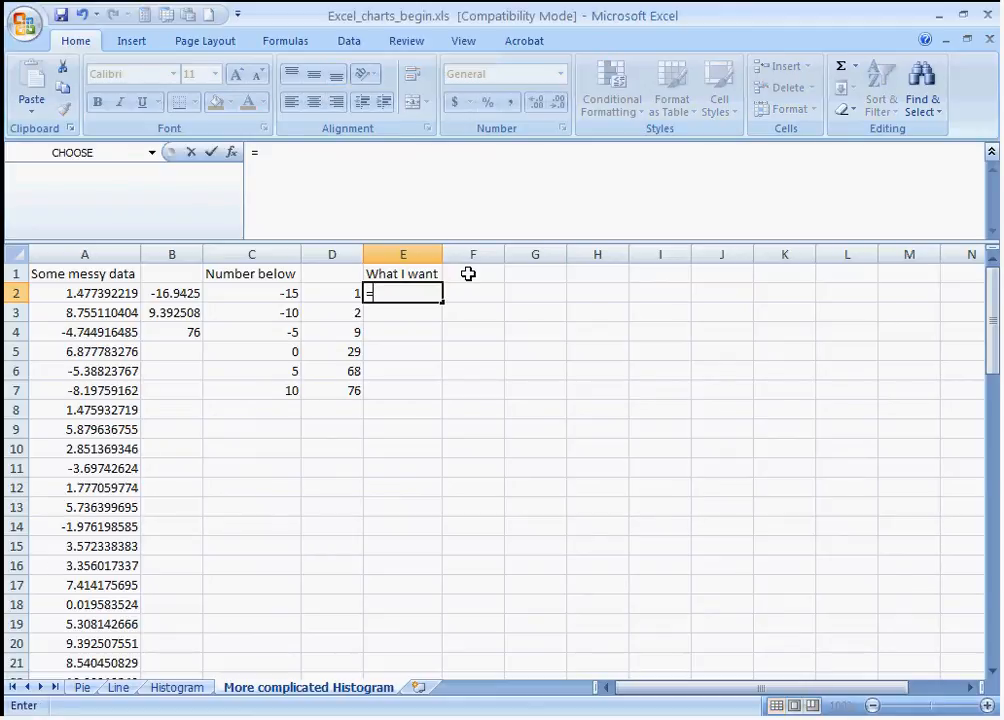
{"action": "left_click", "coordinate": [324, 289]}
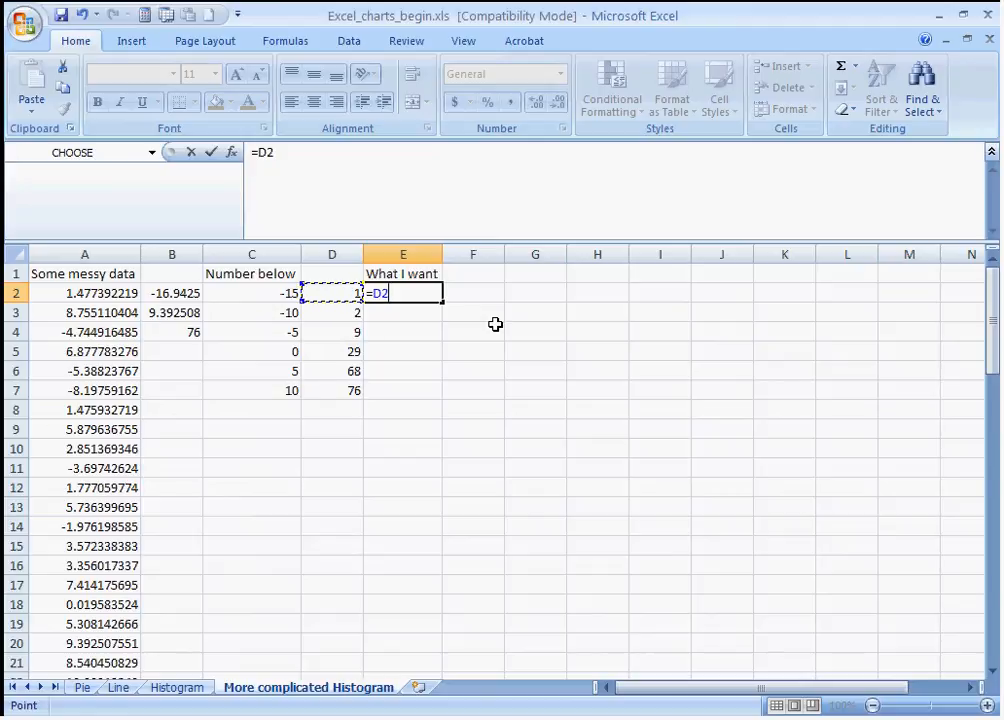
{"action": "key", "text": "Return"}
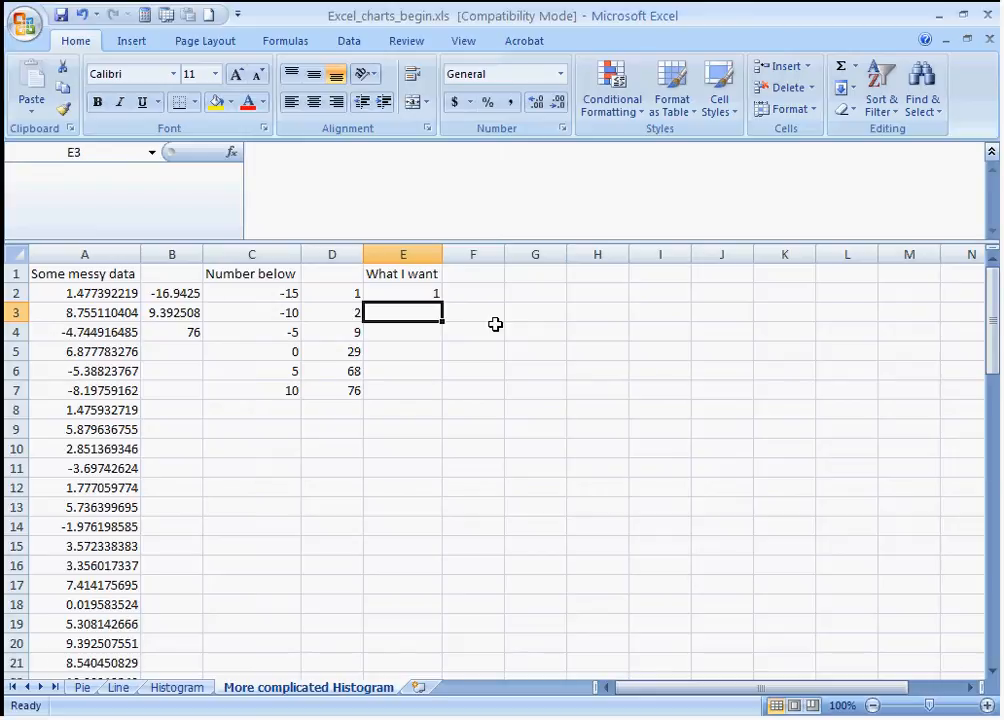
- In E3, calculate the number of values in the second bin with the formula =D3-D2
{"action": "type", "text": "="}
{"action": "left_click", "coordinate": [336, 312]}
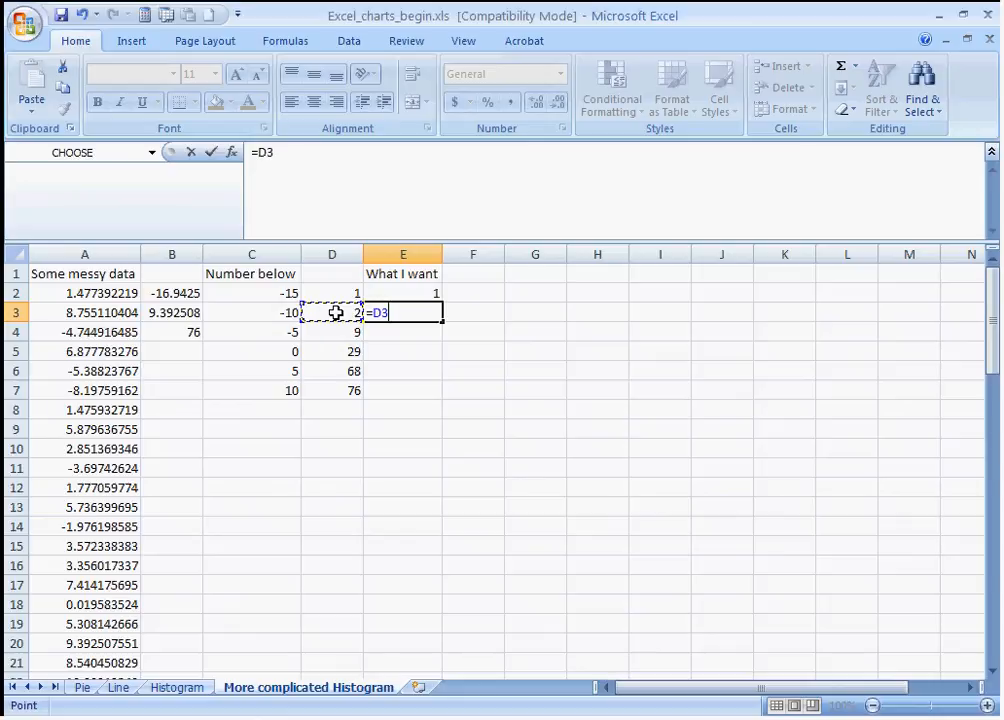
{"action": "type", "text": "-"}
{"action": "left_click", "coordinate": [323, 292]}
{"action": "key", "text": "Return"}
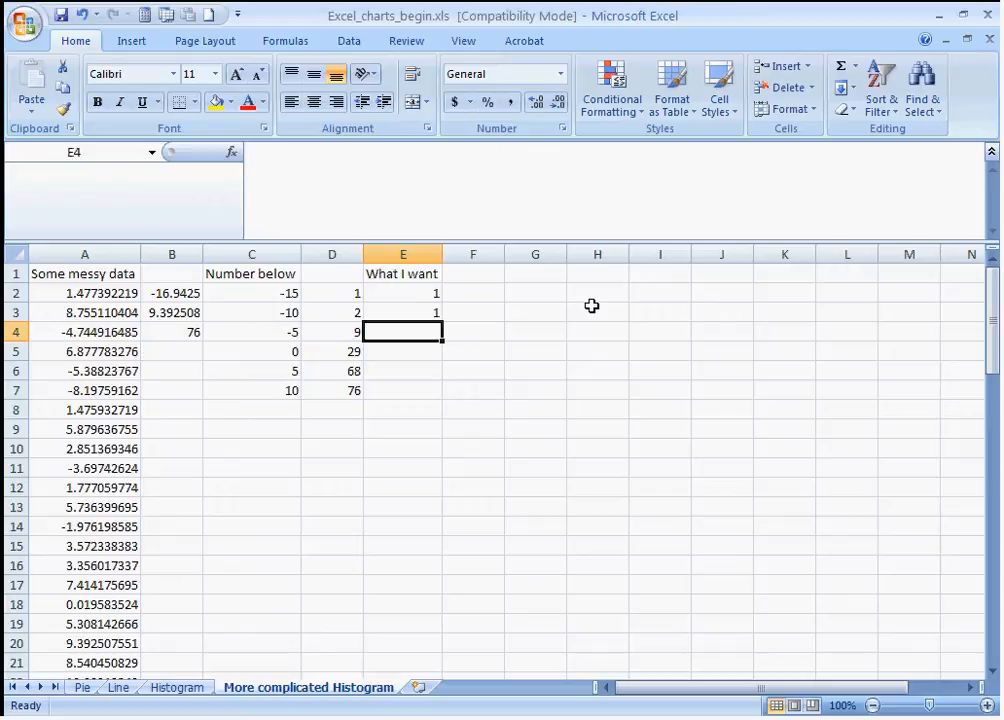
- Copy the difference formula from E3 into cells E4 to E7
{"action": "key", "text": "Up"}
{"action": "key", "text": "ctrl+c"}
{"action": "key", "text": "shift+Down"}
{"action": "key", "text": "shift+Down"}
{"action": "key", "text": "shift+Down"}
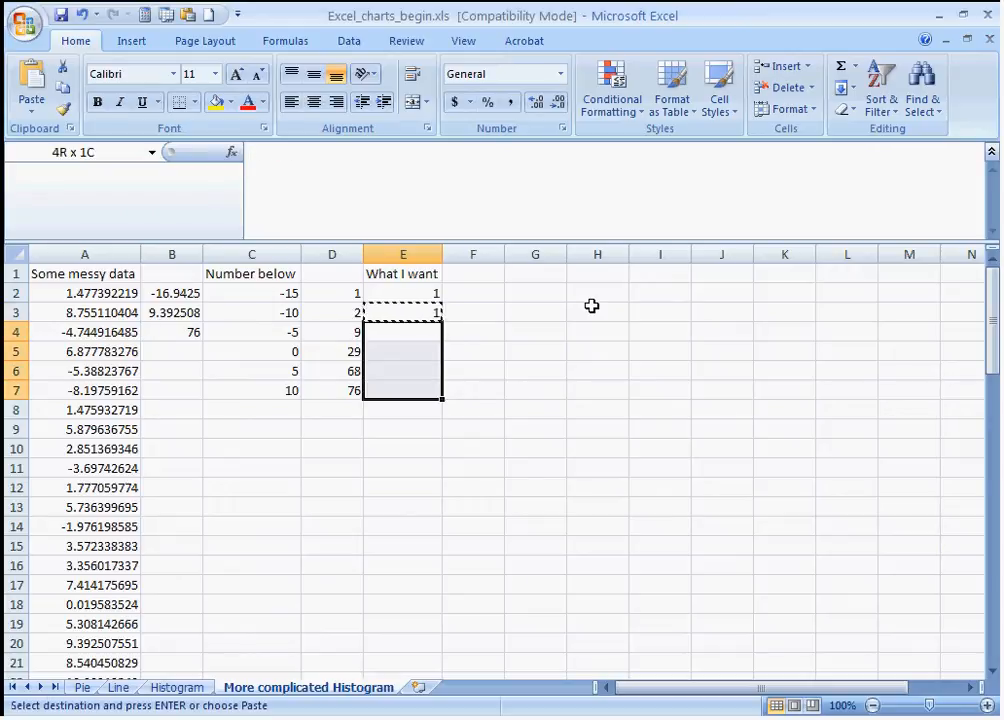
{"action": "key", "text": "ctrl+v"}
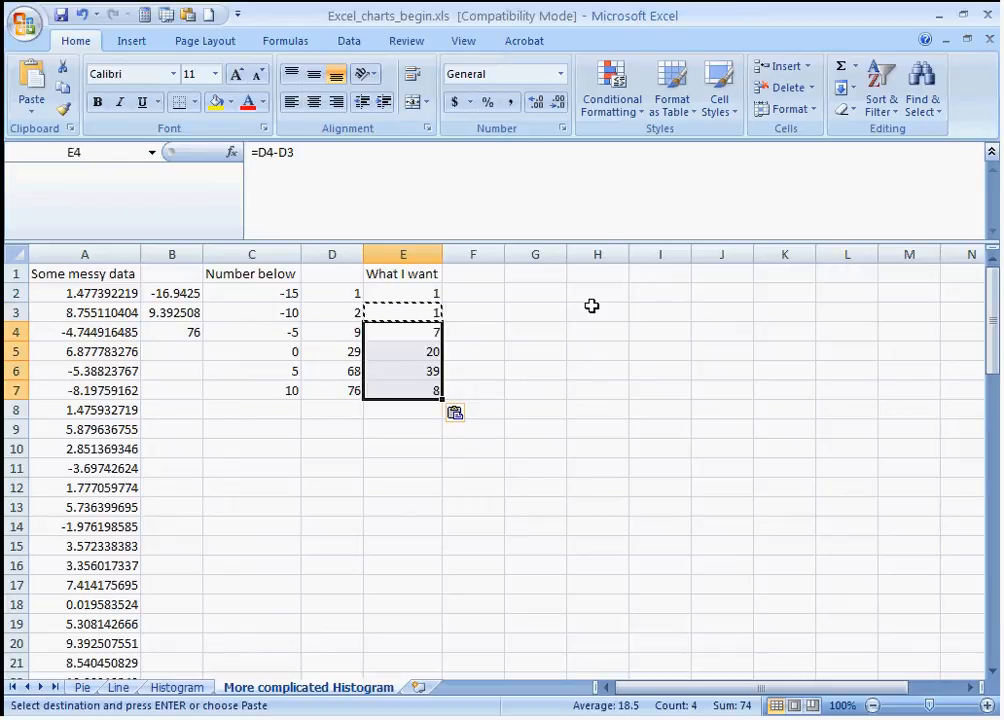
{"action": "key", "text": "Escape"}
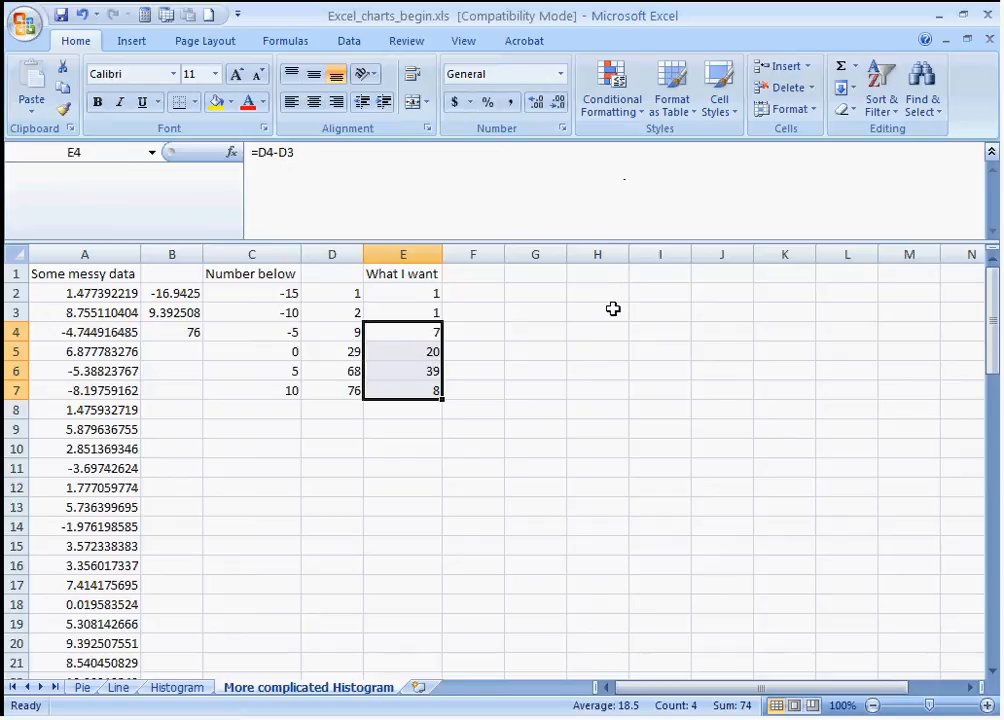
- Enter the heading "%" in F1 and build the percentage formula =100*E2/B4 in F2
{"action": "left_click", "coordinate": [489, 277]}
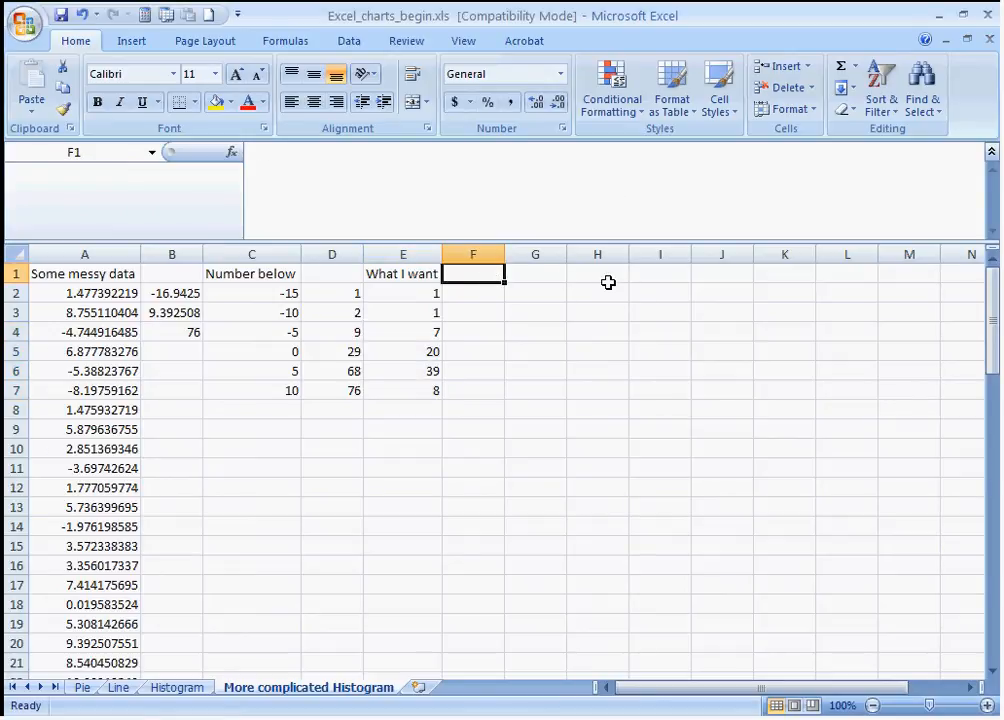
{"action": "type", "text": "%"}
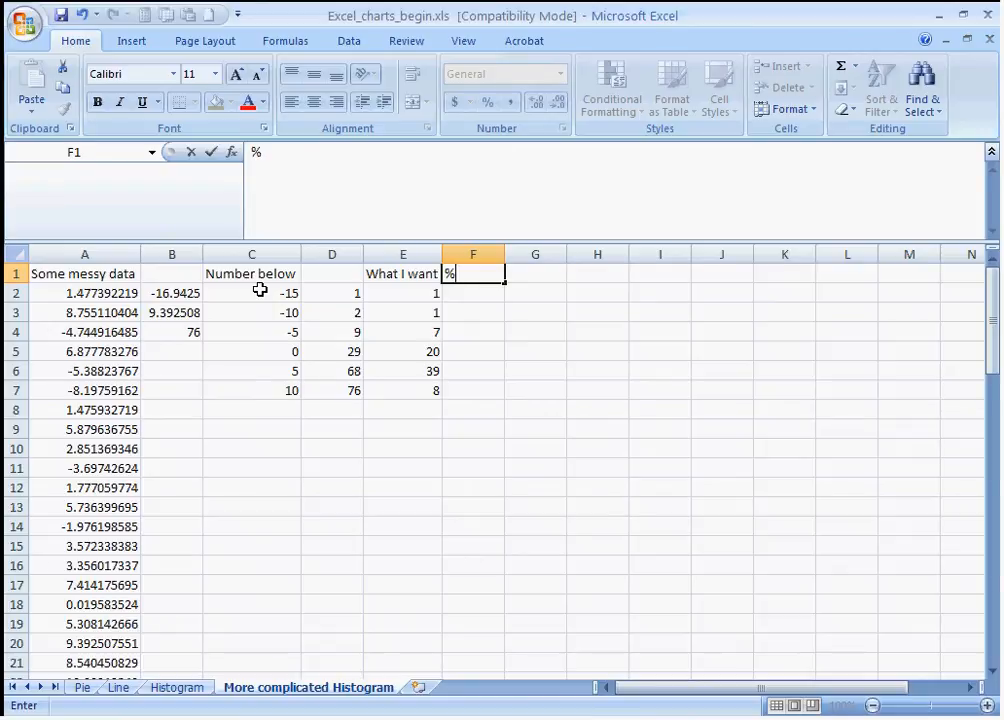
{"action": "left_click", "coordinate": [461, 295]}
{"action": "type", "text": "="}
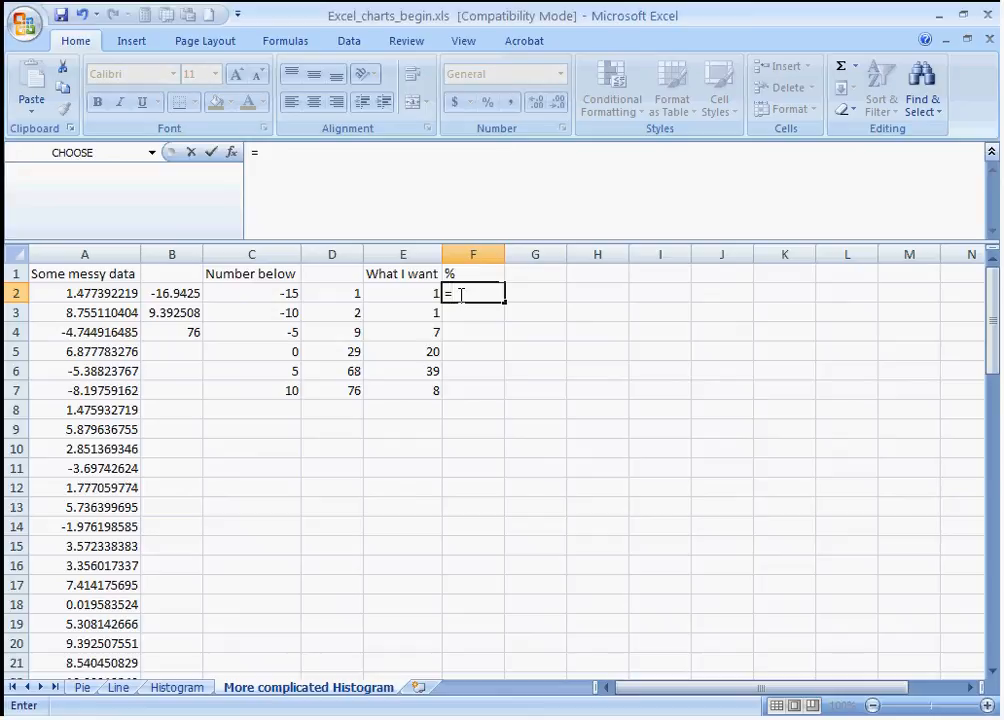
{"action": "type", "text": "100*"}
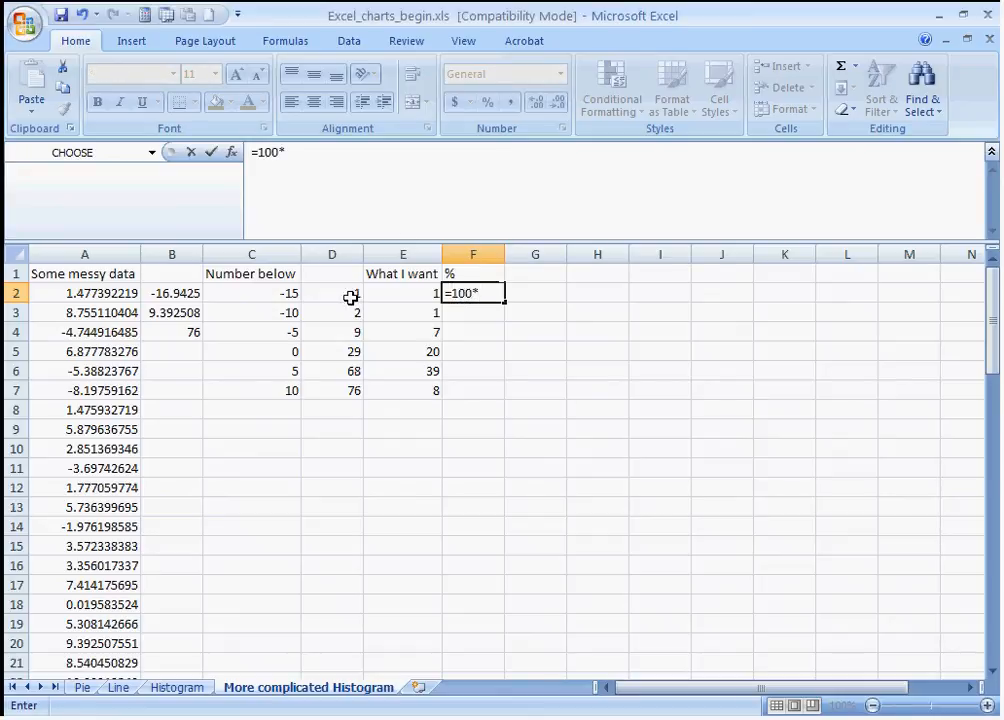
{"action": "left_click", "coordinate": [403, 292]}
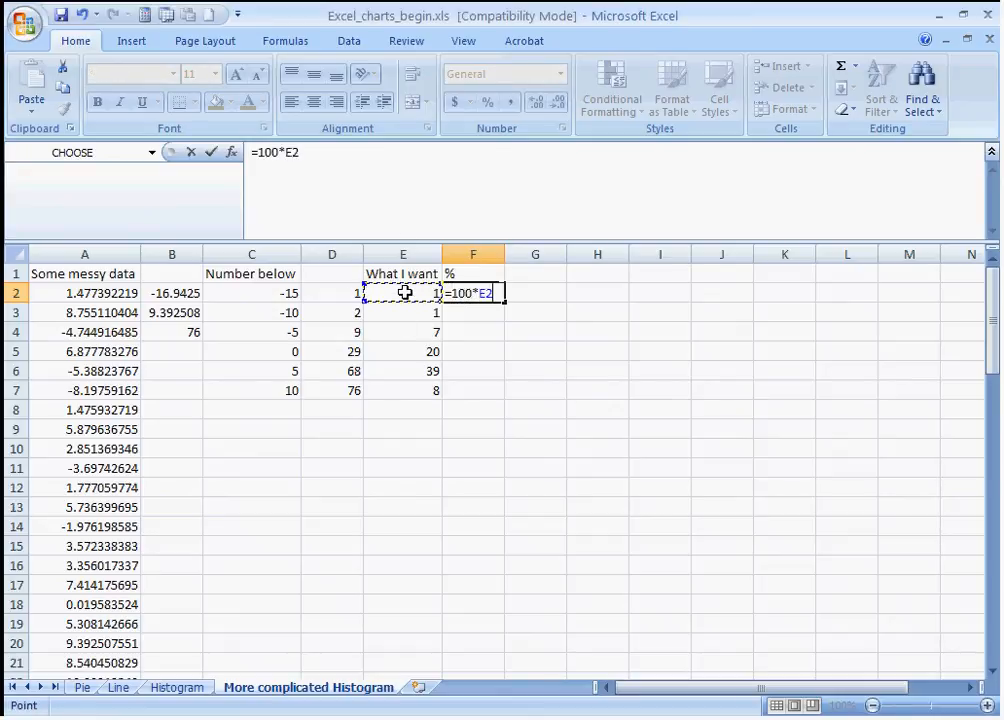
{"action": "type", "text": "/"}
{"action": "left_click", "coordinate": [198, 331]}
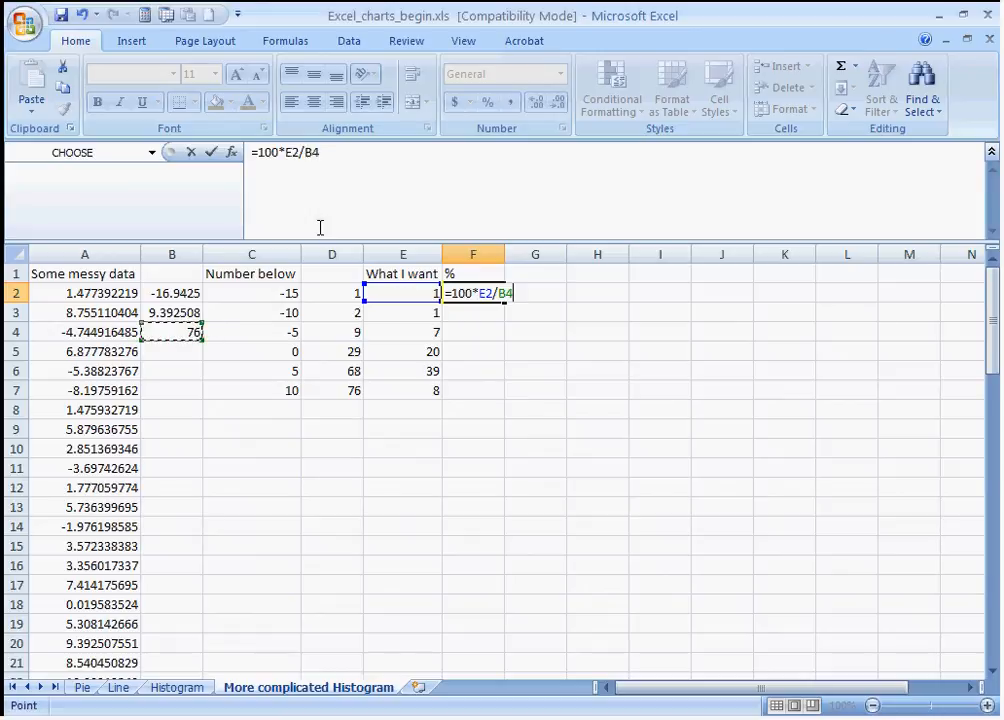
- Make the B4 reference absolute in F2, so the formula reads =100*E2/$B$4
{"action": "left_click", "coordinate": [385, 214]}
{"action": "key", "text": "Left"}
{"action": "key", "text": "Left"}
{"action": "type", "text": "$"}
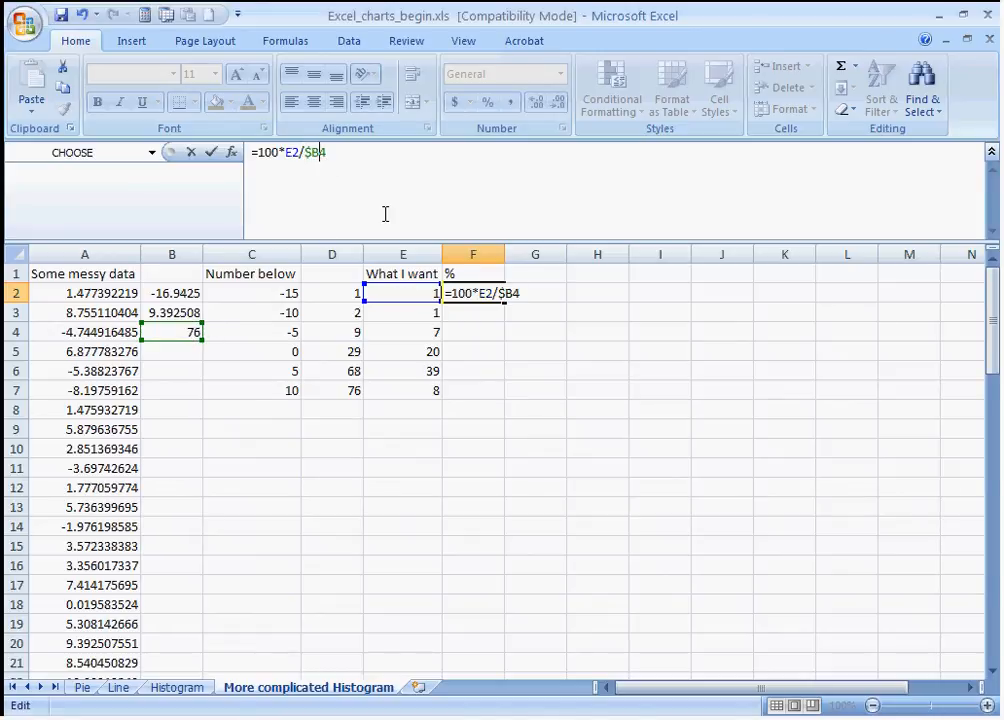
{"action": "key", "text": "Right"}
{"action": "type", "text": "$"}
{"action": "key", "text": "ctrl+Return"}
- Copy the percentage formula from F2 into cells F3 to F7
{"action": "key", "text": "ctrl+c"}
{"action": "key", "text": "Down"}
{"action": "key", "text": "shift+Down"}
{"action": "key", "text": "shift+Down"}
{"action": "key", "text": "shift+Down"}
{"action": "key", "text": "shift+Down"}
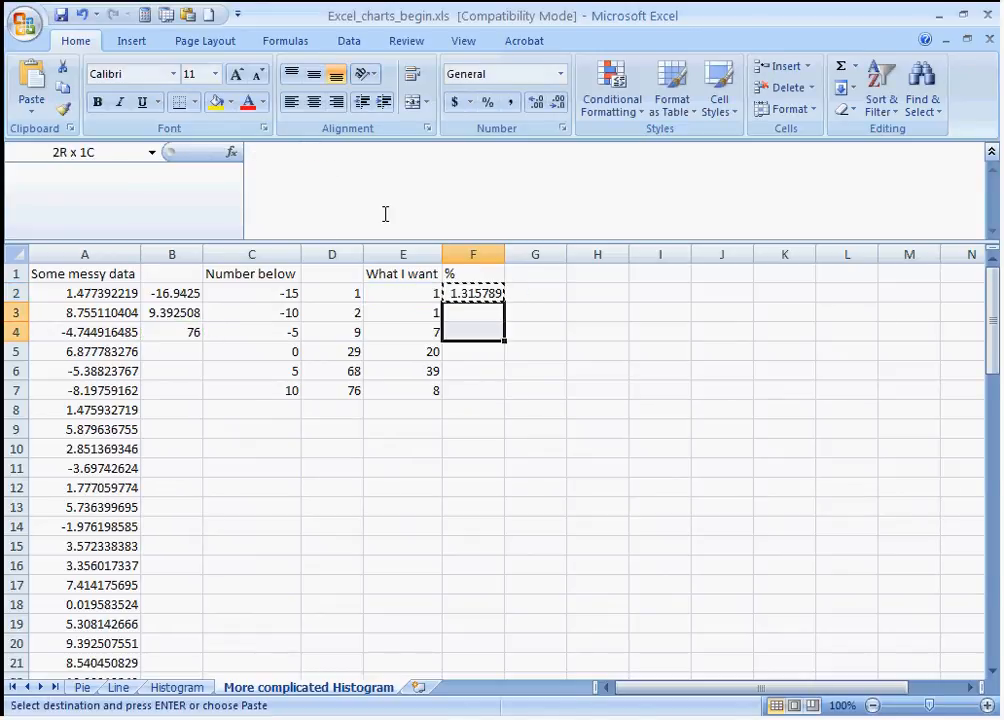
{"action": "key", "text": "ctrl+v"}
{"action": "key", "text": "Escape"}
{"action": "key", "text": "Right"}
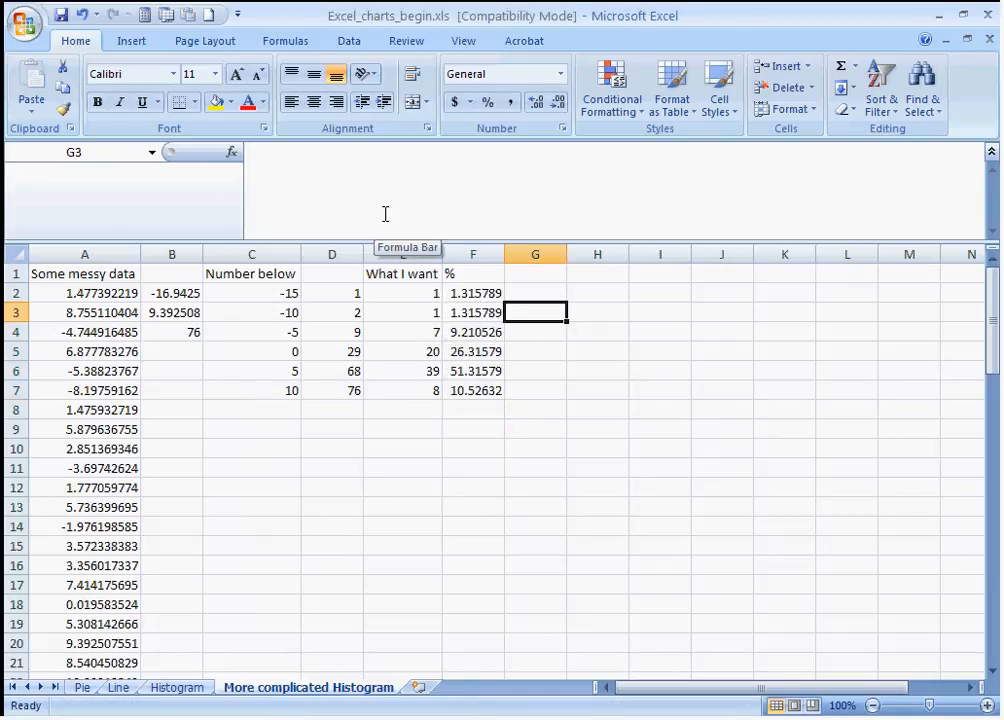
- Insert a 2-D clustered column chart of the percentages in F2 to F7
{"action": "left_click", "coordinate": [482, 291]}
{"action": "left_click_drag", "start_coordinate": [482, 291], "coordinate": [480, 392]}
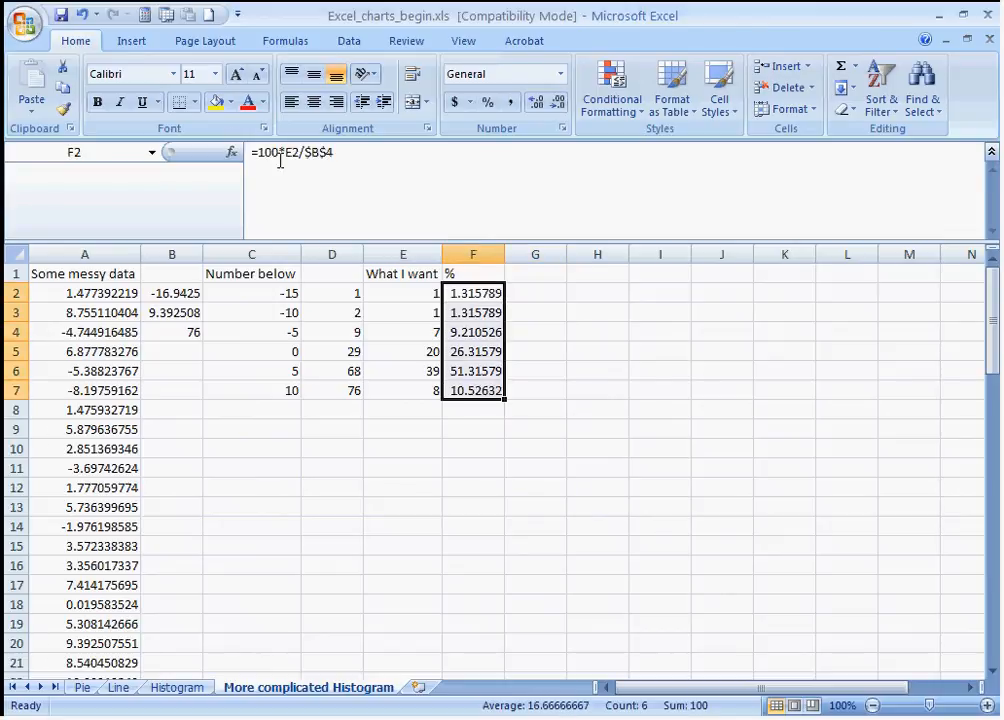
{"action": "left_click", "coordinate": [132, 41]}
{"action": "left_click", "coordinate": [322, 100]}
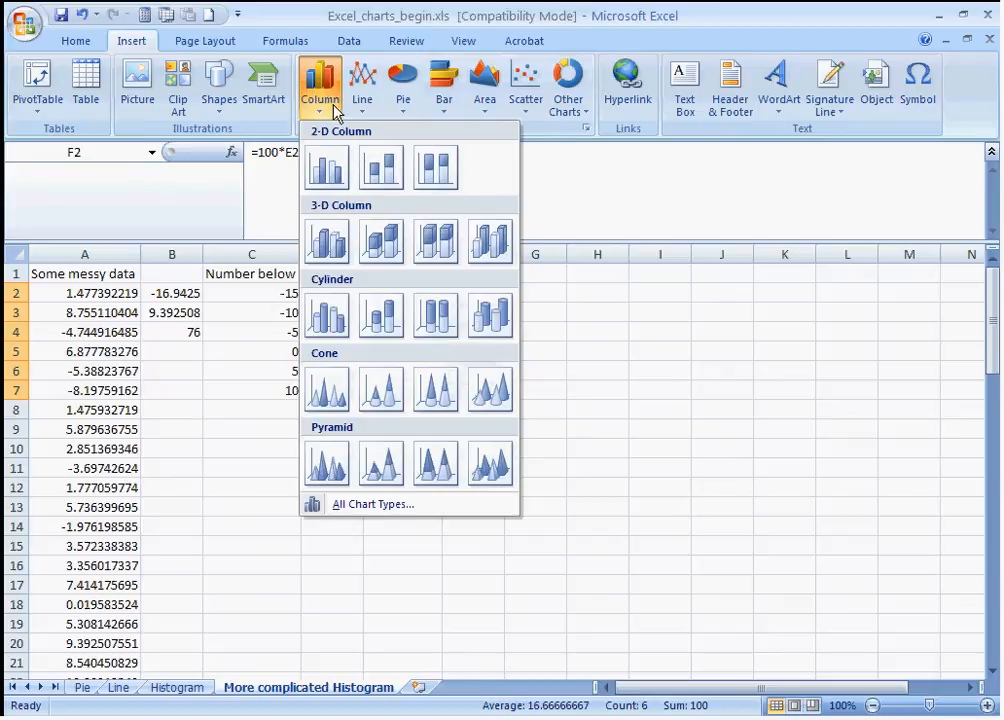
{"action": "left_click", "coordinate": [330, 170]}
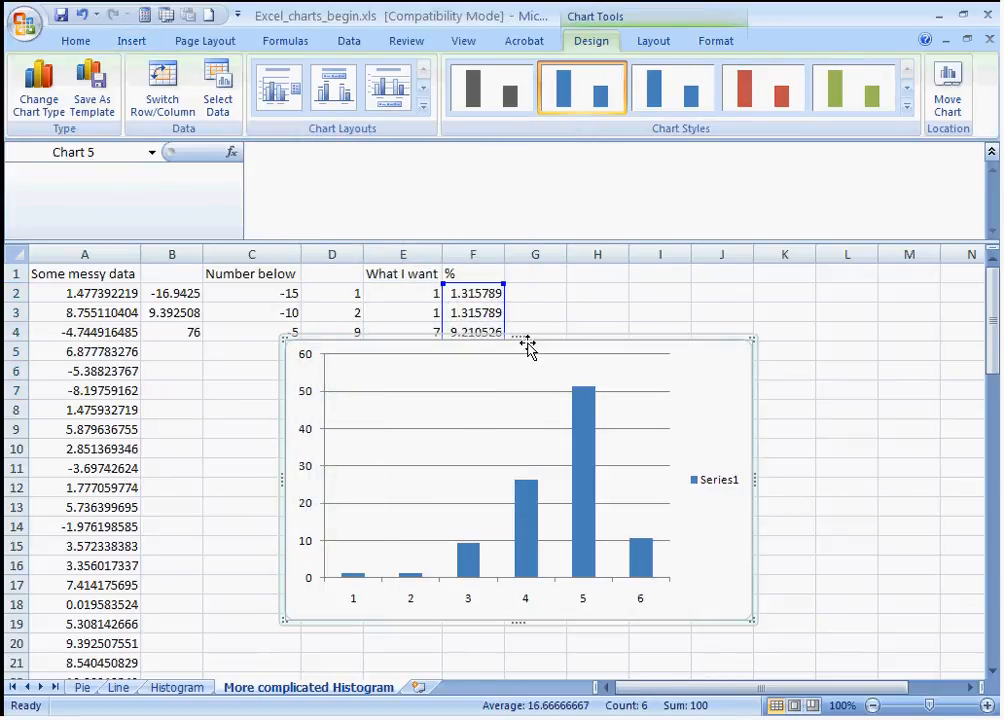
- Reposition the new column chart over the lower rows and delete it from the sheet
{"action": "left_click_drag", "start_coordinate": [529, 345], "coordinate": [585, 380]}
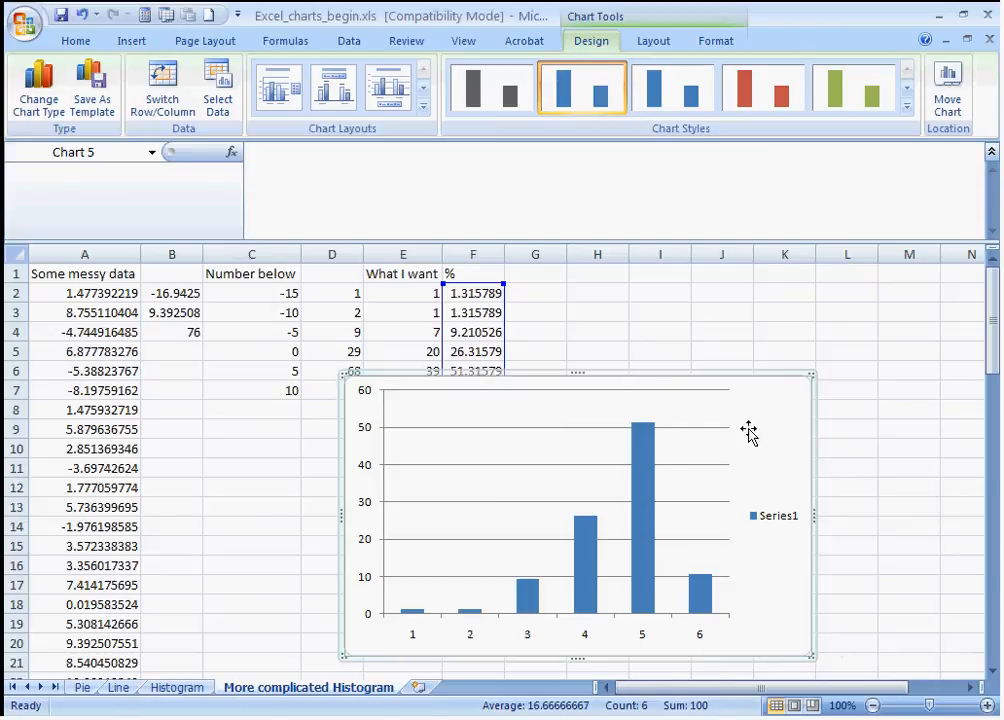
{"action": "left_click_drag", "start_coordinate": [654, 381], "coordinate": [527, 350]}
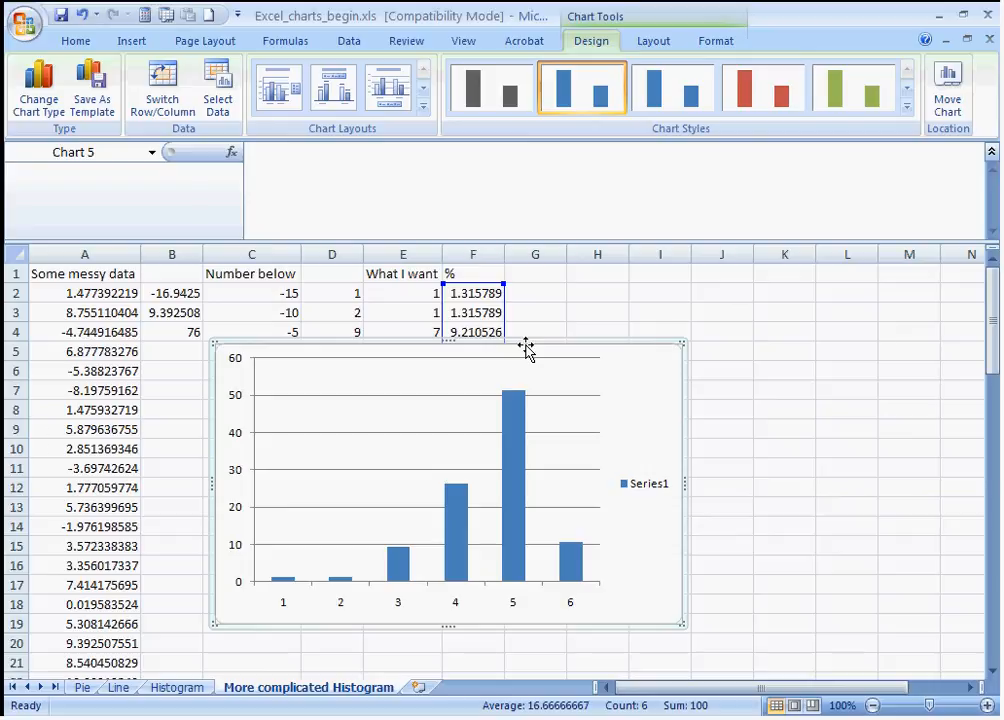
{"action": "key", "text": "Delete"}
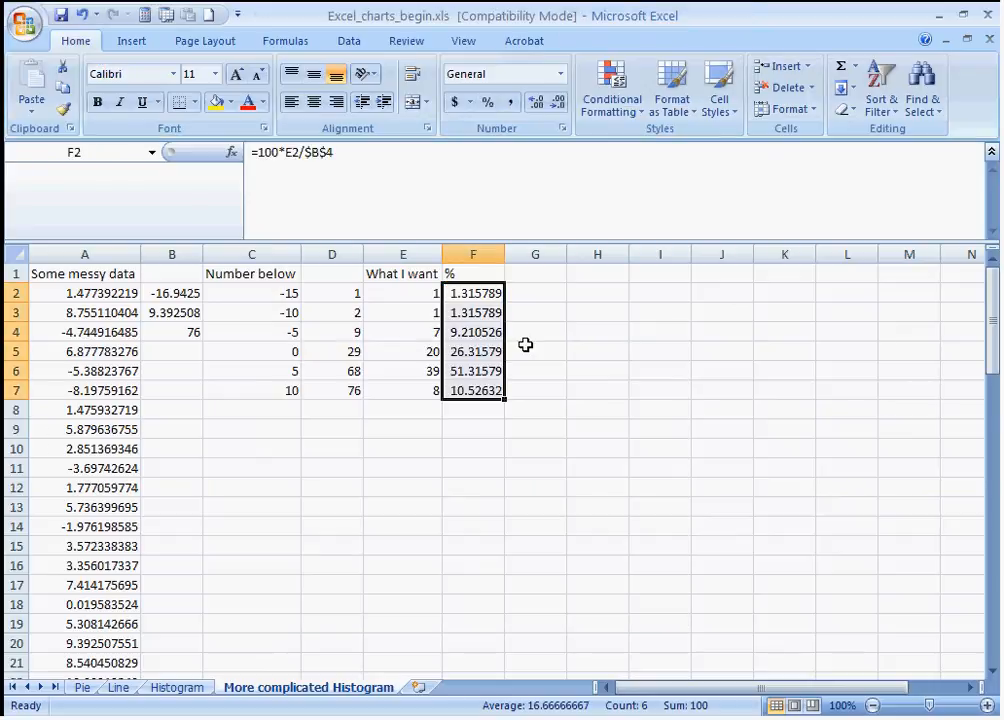
- Enter the bin label "From -20 to -15" in H2
{"action": "left_click", "coordinate": [588, 297]}
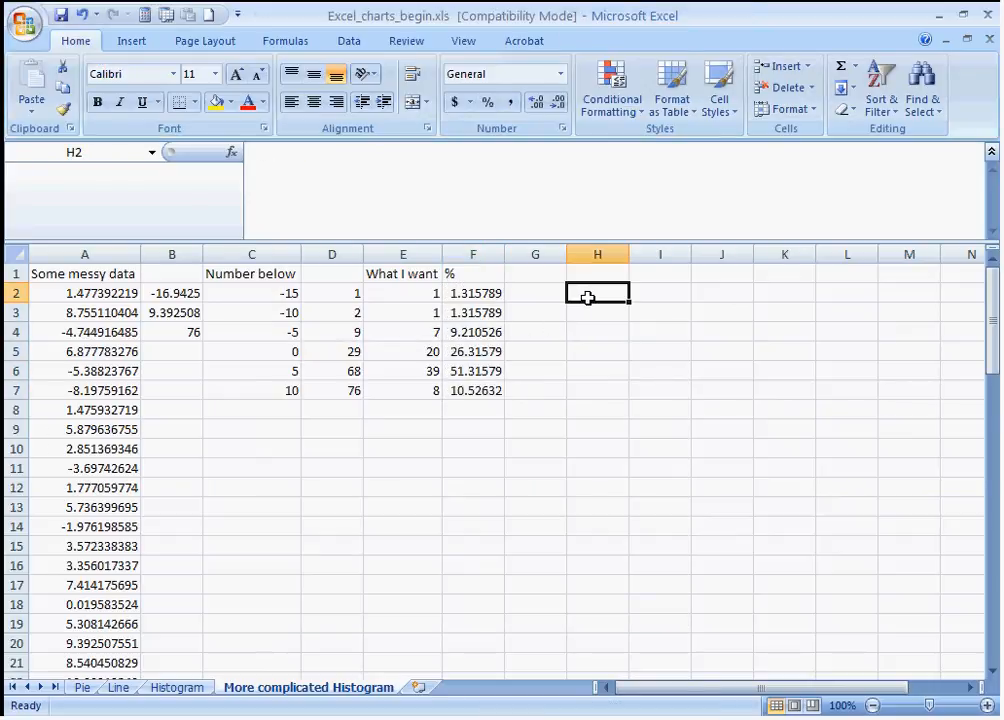
{"action": "type", "text": "From -20 to -15"}
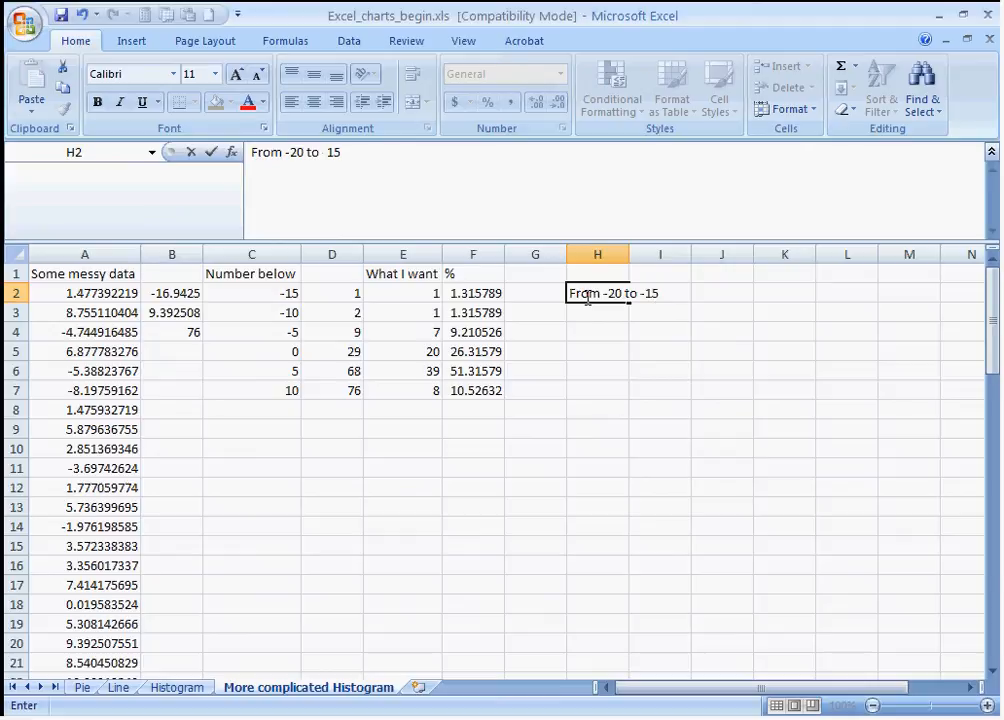
{"action": "key", "text": "Return"}
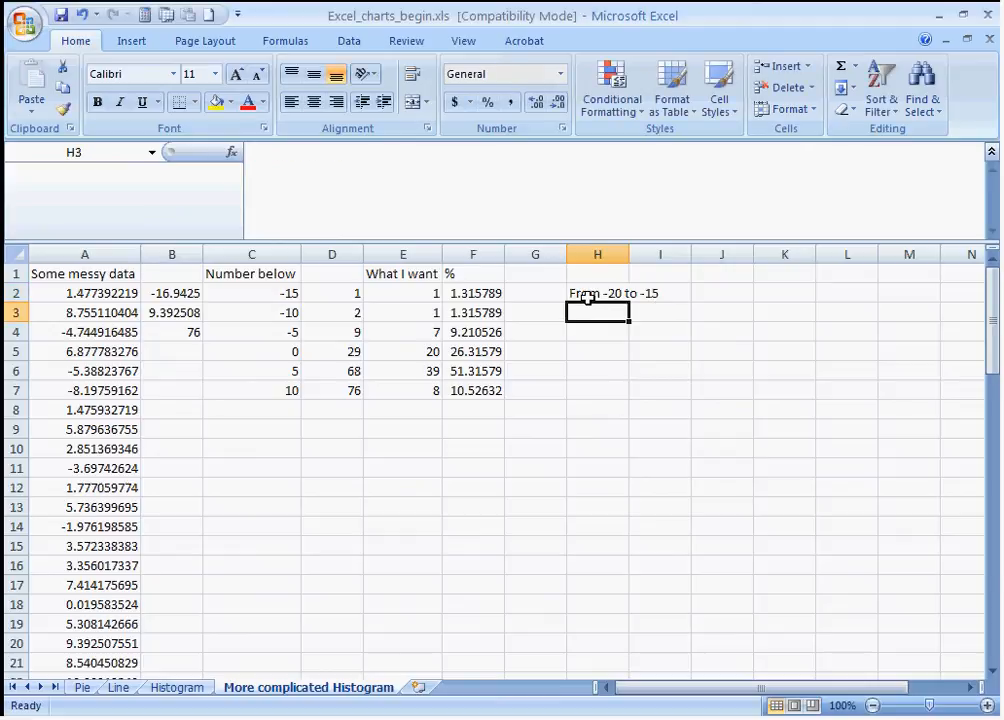
- Copy the bin label from H2 into H3 and edit the copy to read "From -15 to -10"
{"action": "left_click", "coordinate": [588, 296]}
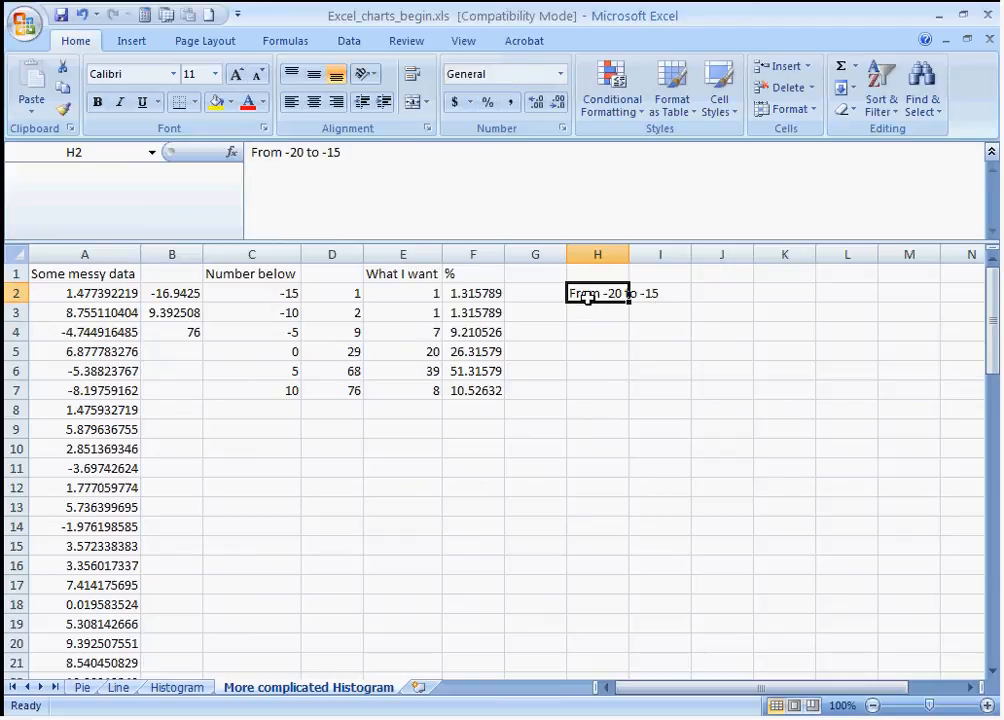
{"action": "key", "text": "ctrl+c"}
{"action": "key", "text": "Down"}
{"action": "key", "text": "ctrl+v"}
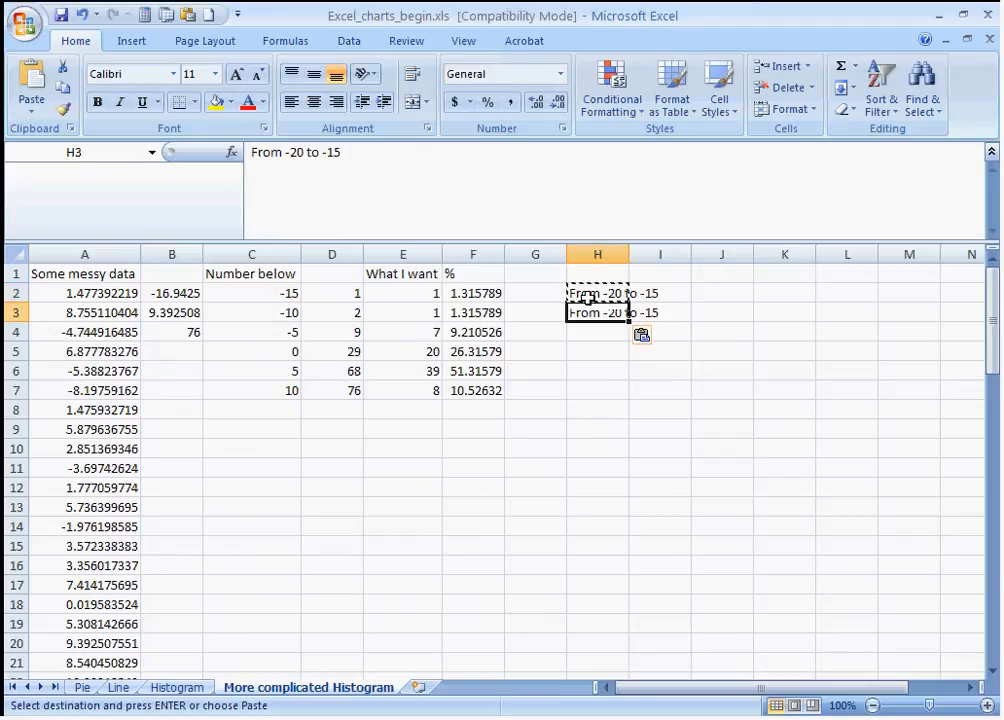
{"action": "left_click", "coordinate": [294, 152]}
{"action": "double_click", "coordinate": [291, 152]}
{"action": "type", "text": "15"}
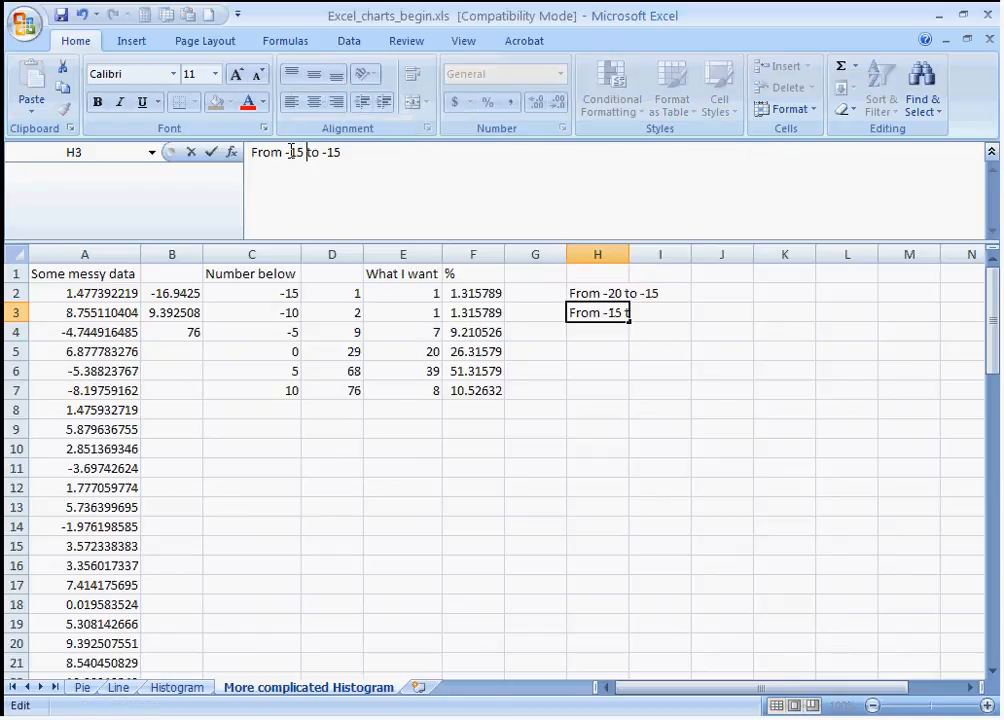
{"action": "key", "text": "End"}
{"action": "key", "text": "shift+Left"}
{"action": "key", "text": "shift+Left"}
{"action": "type", "text": "10"}
{"action": "key", "text": "Return"}
- Copy the bin label "From -15 to -10" from H3 into cells H4 to H7
{"action": "key", "text": "Up"}
{"action": "key", "text": "ctrl+c"}
{"action": "key", "text": "Down"}
{"action": "key", "text": "shift+Down"}
{"action": "key", "text": "shift+Down"}
{"action": "key", "text": "shift+Down"}
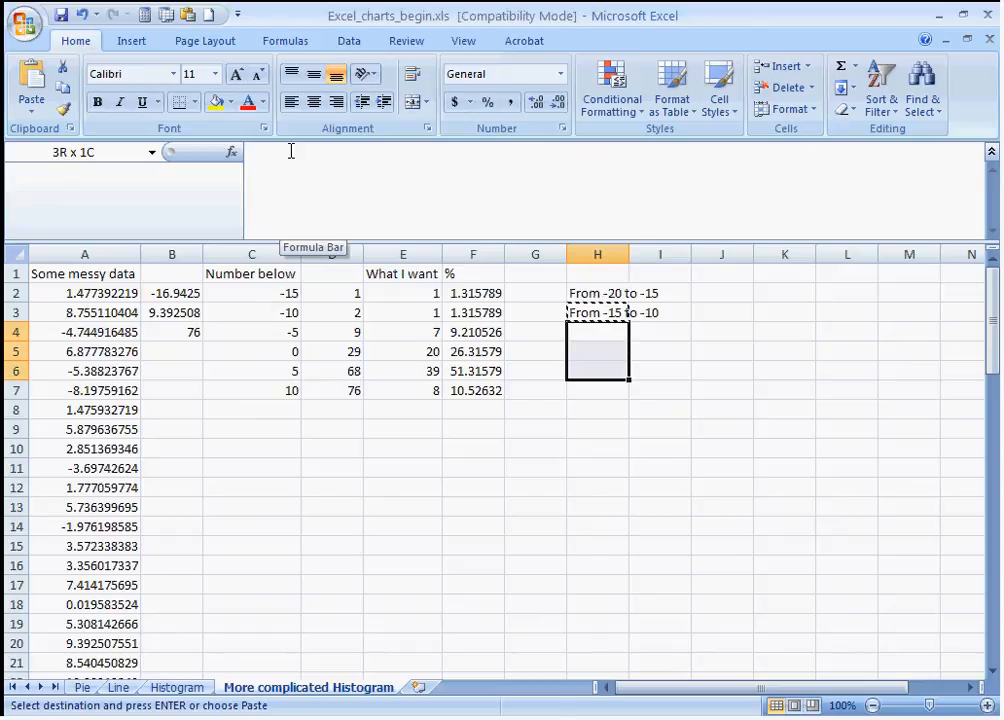
{"action": "key", "text": "ctrl+v"}
- Edit the copied bin label in H4 to read "From -10 to -5"
{"action": "key", "text": "Down"}
{"action": "key", "text": "Up"}
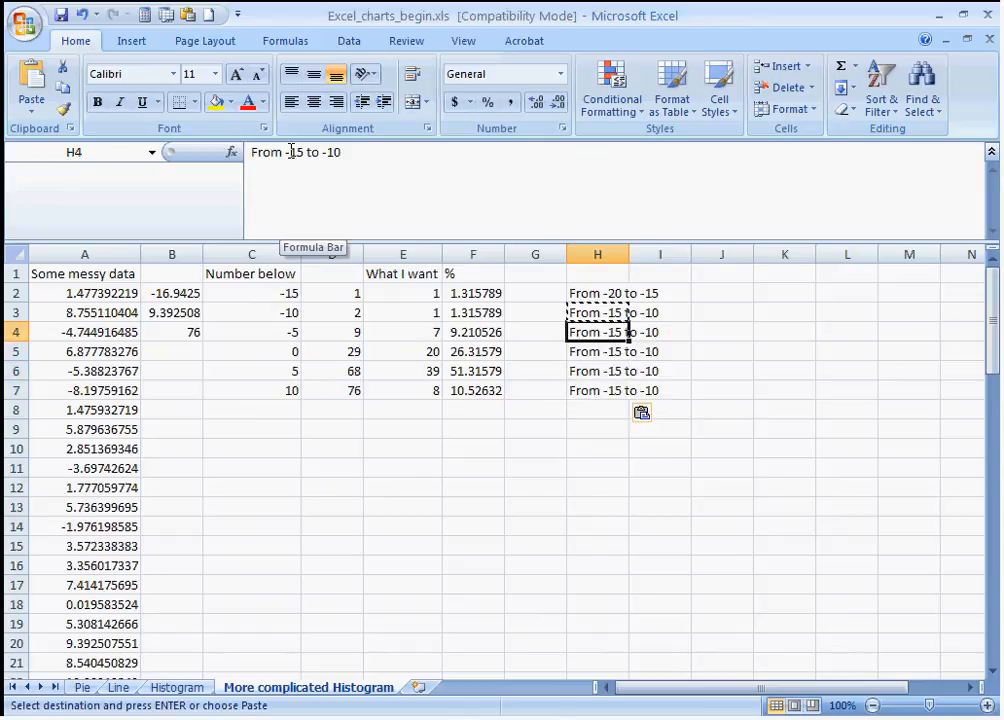
{"action": "left_click", "coordinate": [293, 152]}
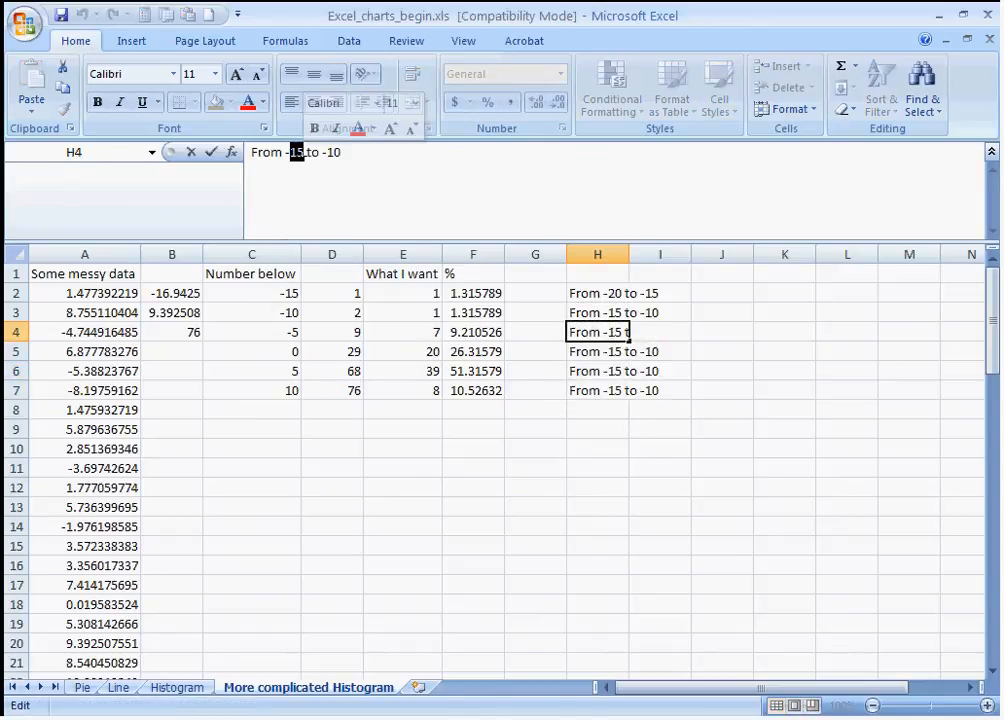
{"action": "type", "text": "10"}
{"action": "double_click", "coordinate": [331, 152]}
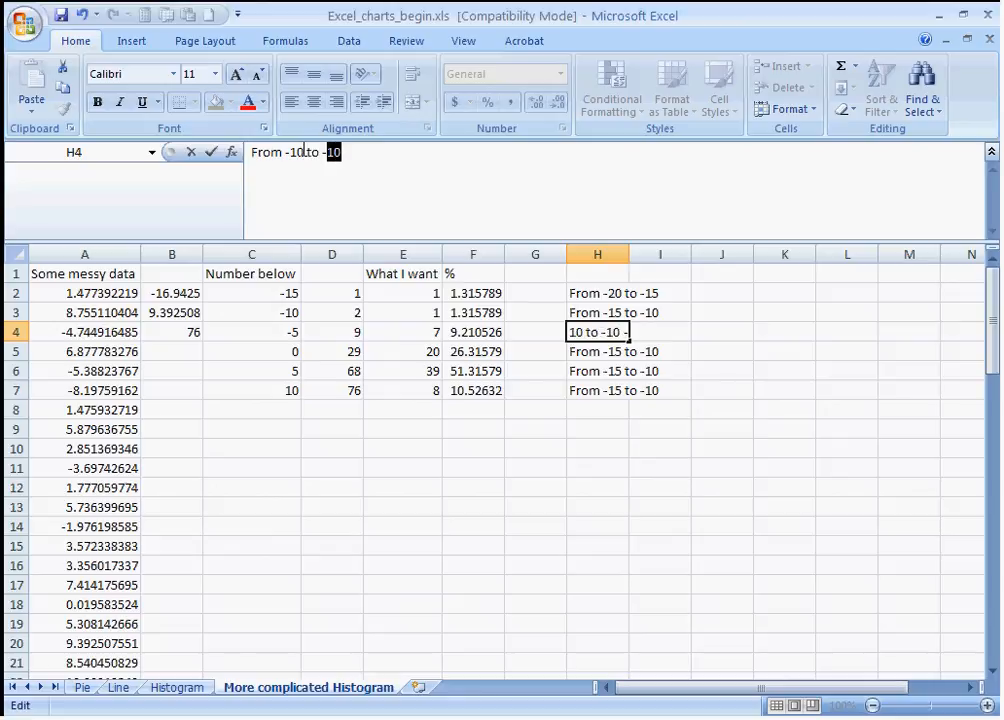
{"action": "type", "text": "5"}
{"action": "key", "text": "Return"}
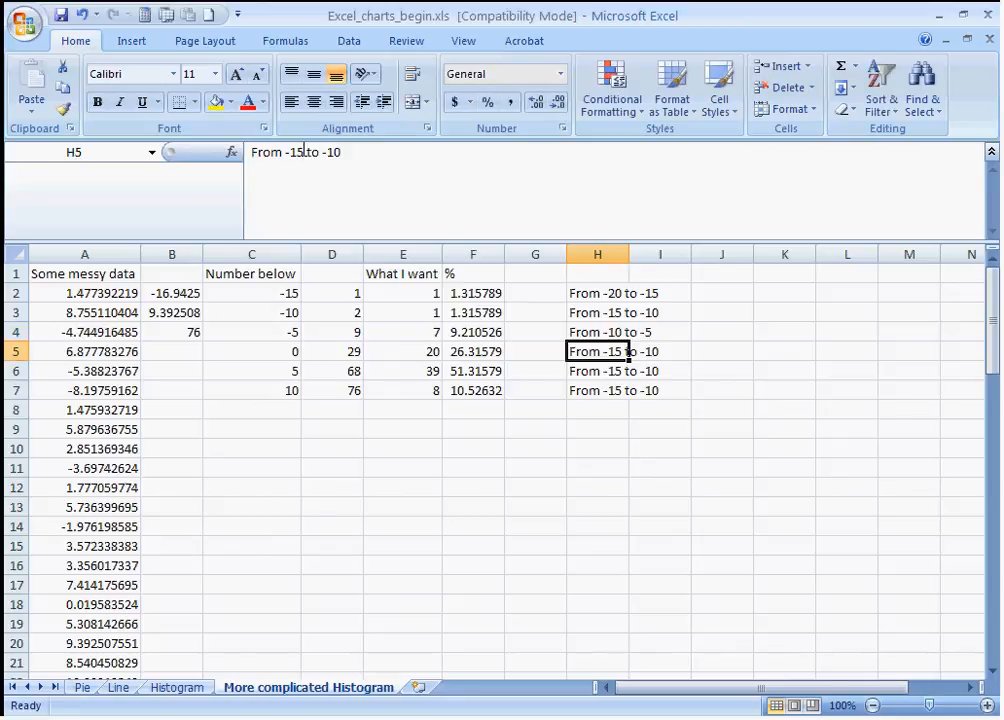
- Edit the copied bin label in H5 to read "From -5 to 0"
{"action": "double_click", "coordinate": [292, 152]}
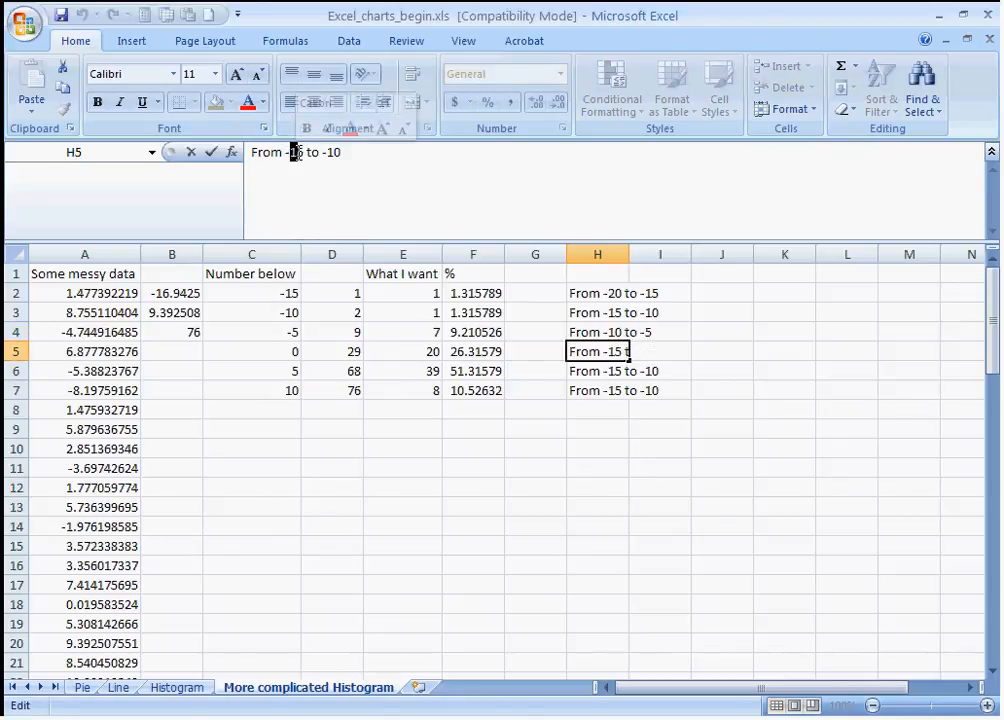
{"action": "type", "text": "5"}
{"action": "key", "text": "Right"}
{"action": "key", "text": "Right"}
{"action": "key", "text": "Right"}
{"action": "key", "text": "Right"}
{"action": "key", "text": "shift+Right"}
{"action": "key", "text": "shift+Right"}
{"action": "key", "text": "shift+Right"}
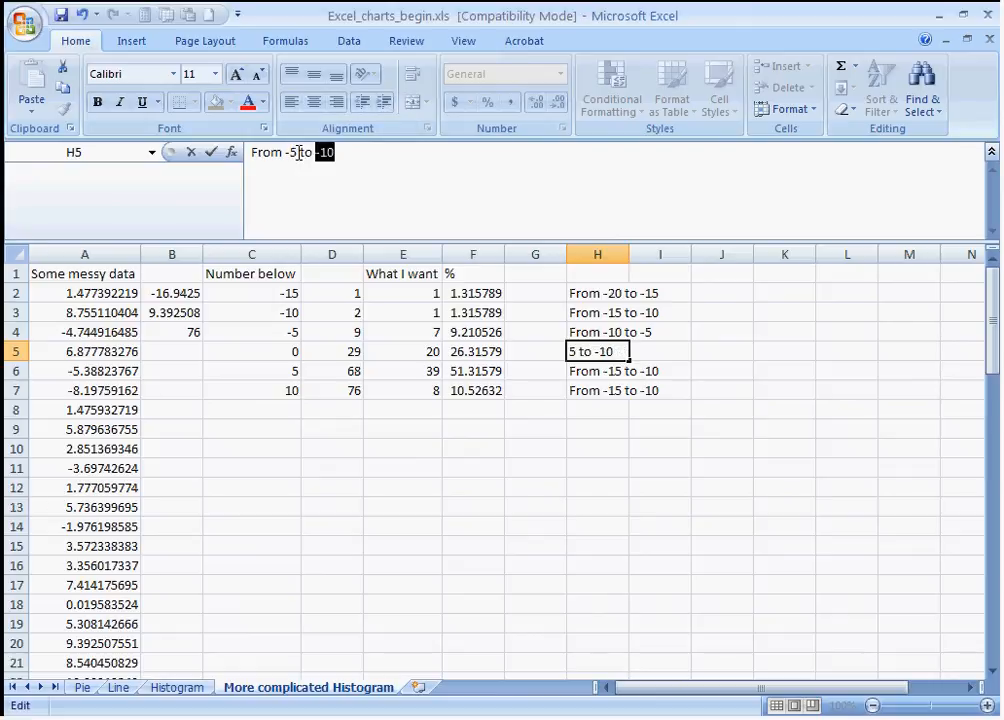
{"action": "type", "text": "0"}
{"action": "key", "text": "Return"}
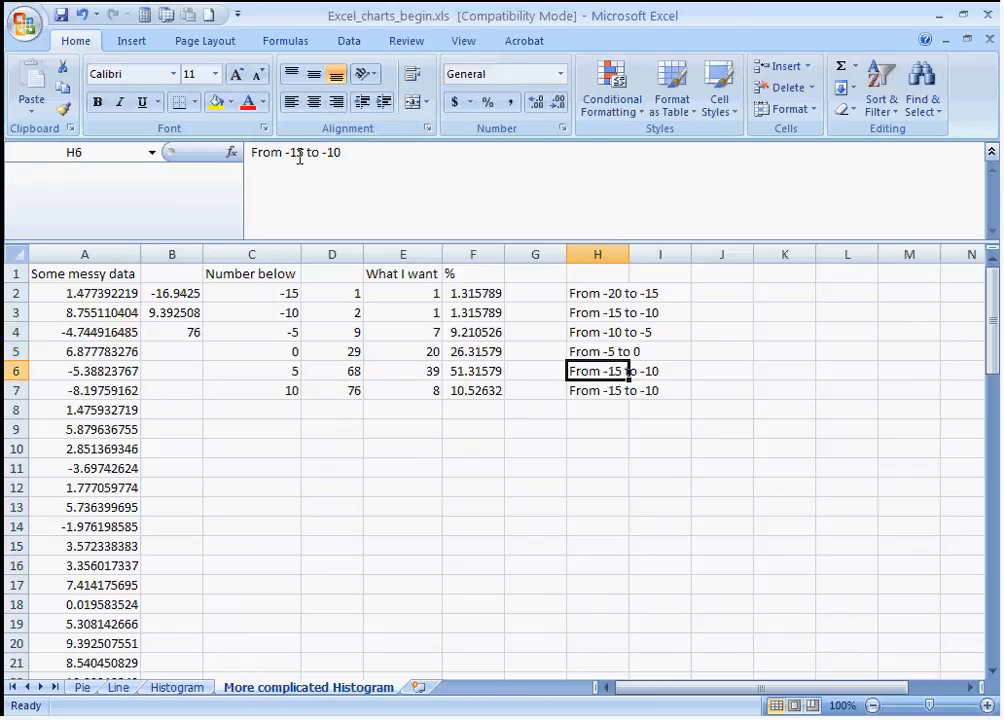
- Edit the copied bin label in H6 to read "From 0 to 5"
{"action": "mouse_move", "coordinate": [285, 152]}
{"action": "left_mouse_down"}
{"action": "mouse_move", "coordinate": [328, 152]}
{"action": "mouse_move", "coordinate": [303, 152]}
{"action": "left_mouse_up"}
{"action": "type", "text": "0 to "}
{"action": "type", "text": "5"}
{"action": "key", "text": "Return"}
- Edit the copied bin label in H7 to read "From 5 to 10"
{"action": "type", "text": "5"}
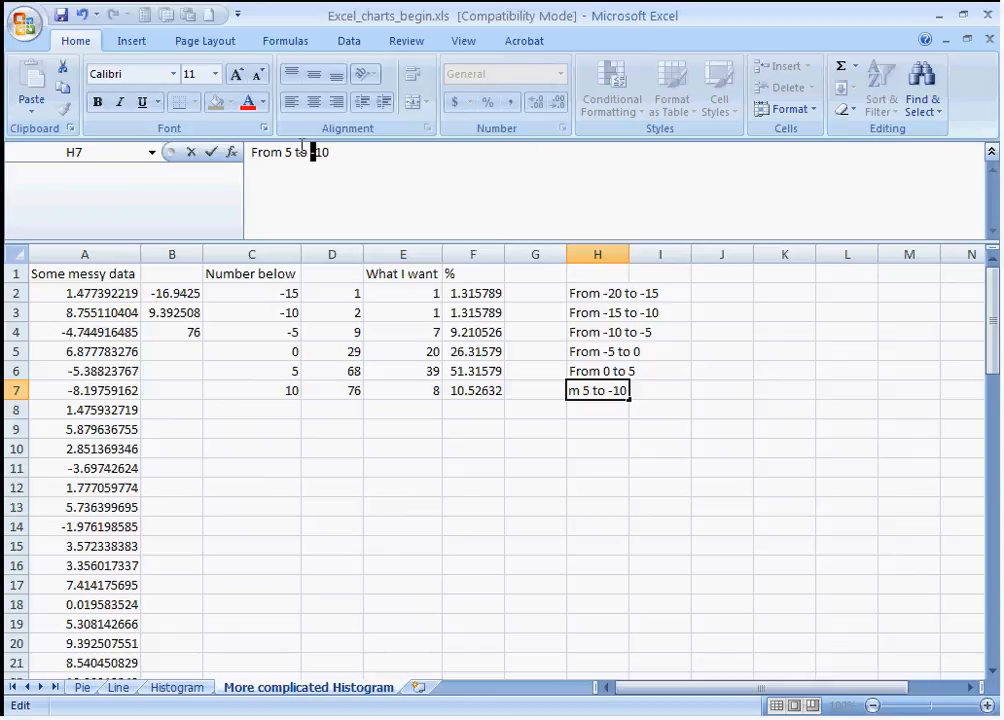
{"action": "key", "text": "Delete"}
{"action": "key", "text": "Return"}
{"action": "key", "text": "Up"}
{"action": "key", "text": "Up"}
{"action": "key", "text": "Up"}
{"action": "key", "text": "Up"}
{"action": "key", "text": "Up"}
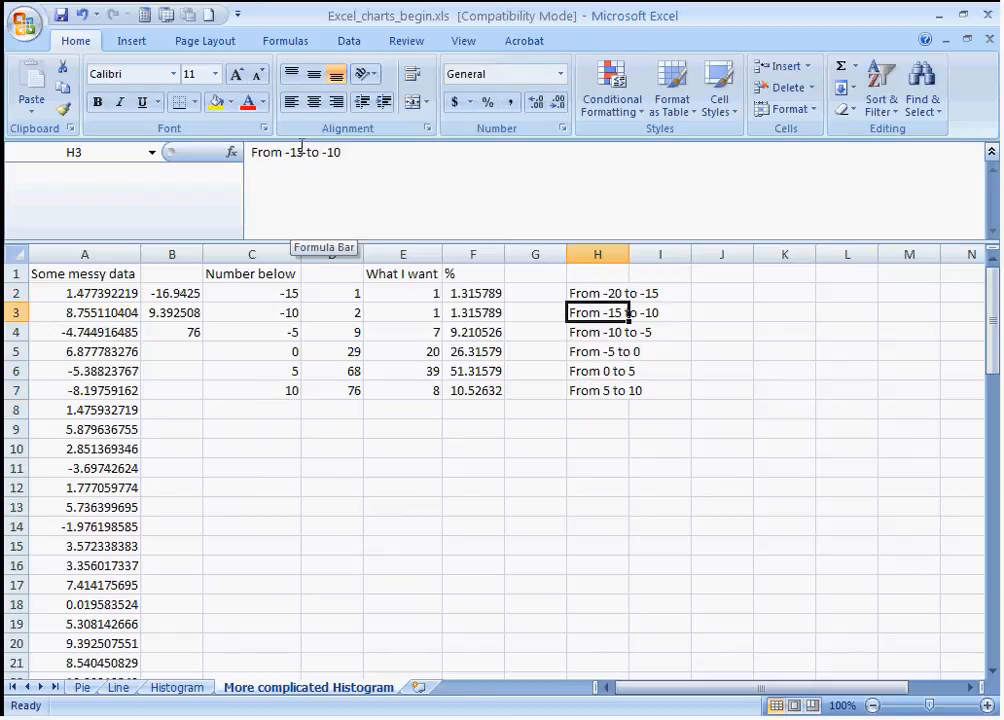
- Insert a 2-D clustered column chart of the percentage values in F2:F7
{"action": "left_click_drag", "start_coordinate": [457, 292], "coordinate": [462, 386]}
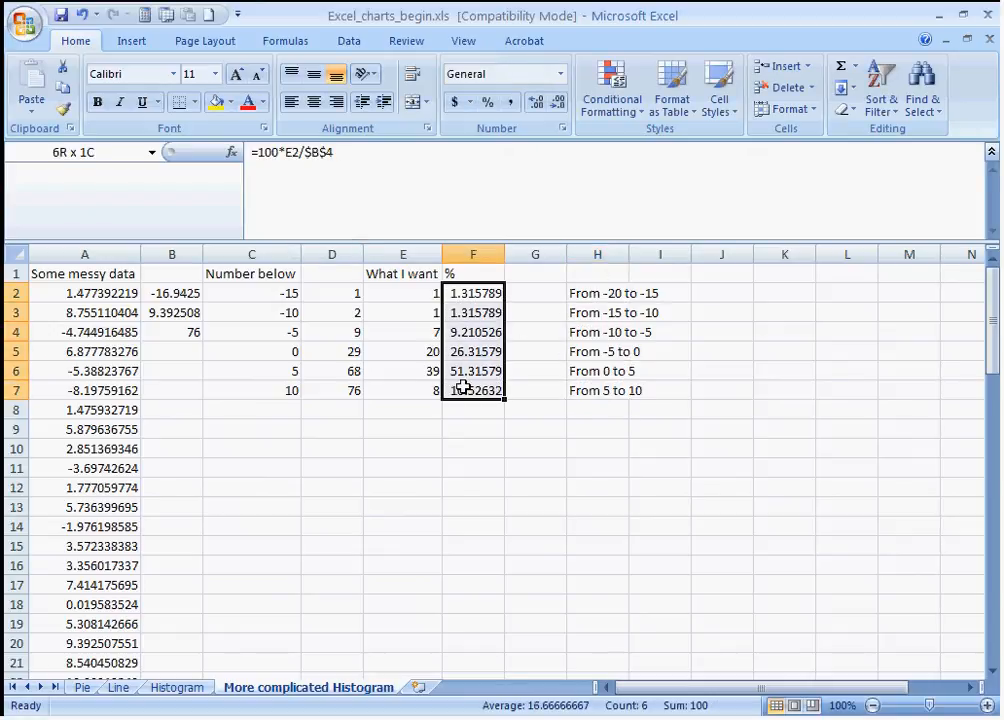
{"action": "left_click", "coordinate": [131, 40]}
{"action": "left_click", "coordinate": [320, 90]}
{"action": "left_click", "coordinate": [328, 168]}
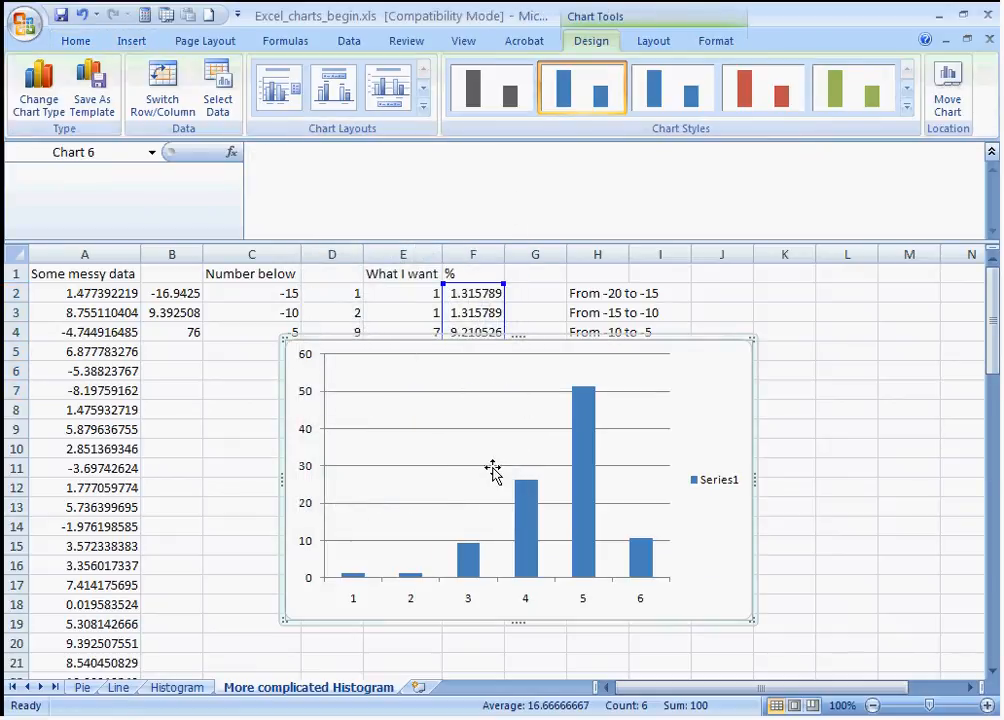
- Set the new chart's horizontal axis labels to the bin labels in H2:H7
{"action": "left_click", "coordinate": [216, 100]}
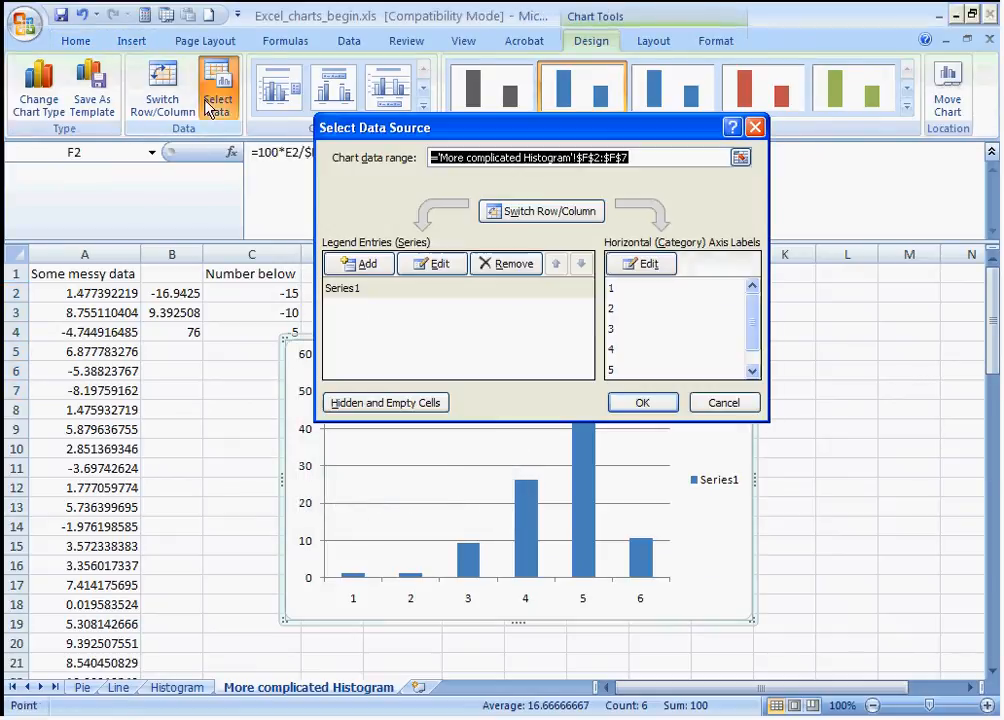
{"action": "left_click", "coordinate": [648, 264]}
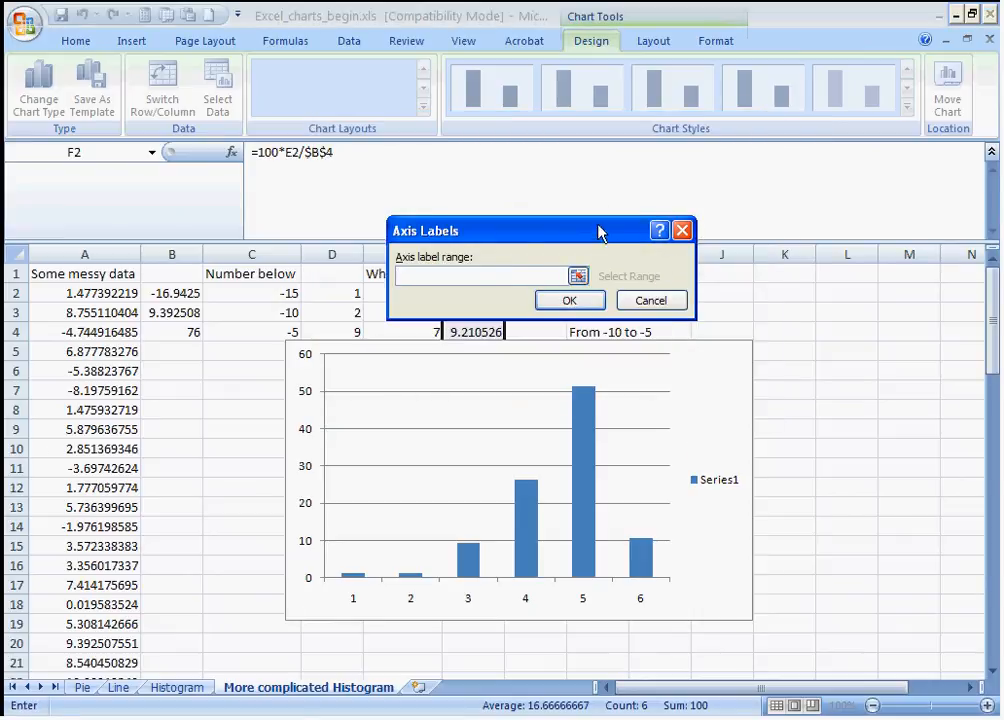
{"action": "left_click_drag", "start_coordinate": [600, 232], "coordinate": [878, 235]}
{"action": "left_click_drag", "start_coordinate": [600, 291], "coordinate": [598, 385]}
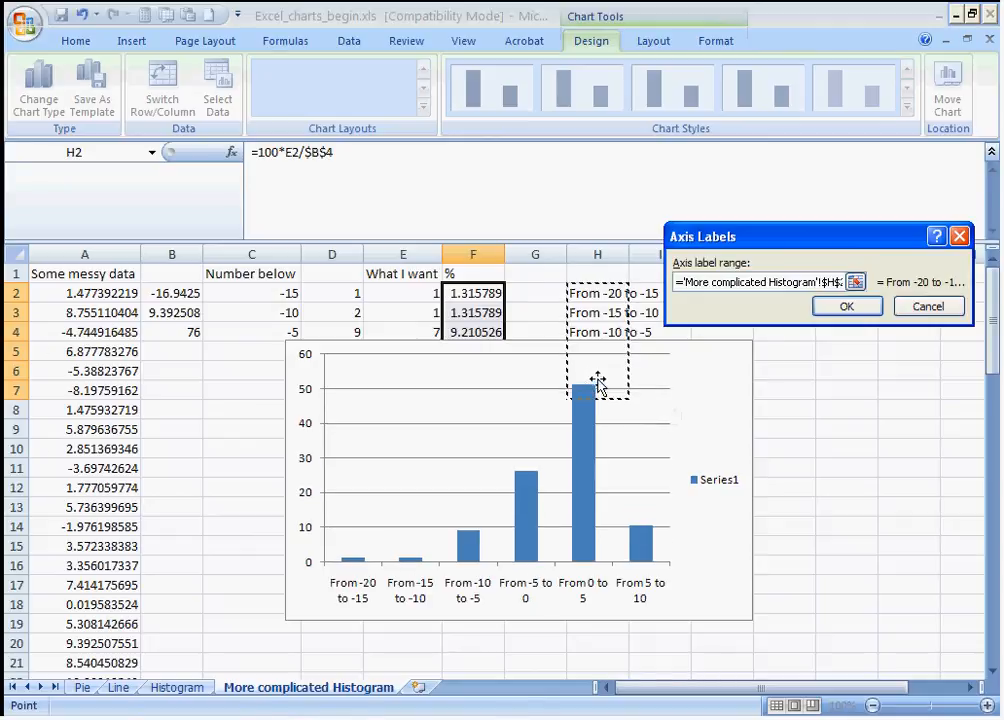
{"action": "left_click", "coordinate": [846, 306]}
{"action": "left_click", "coordinate": [641, 401]}
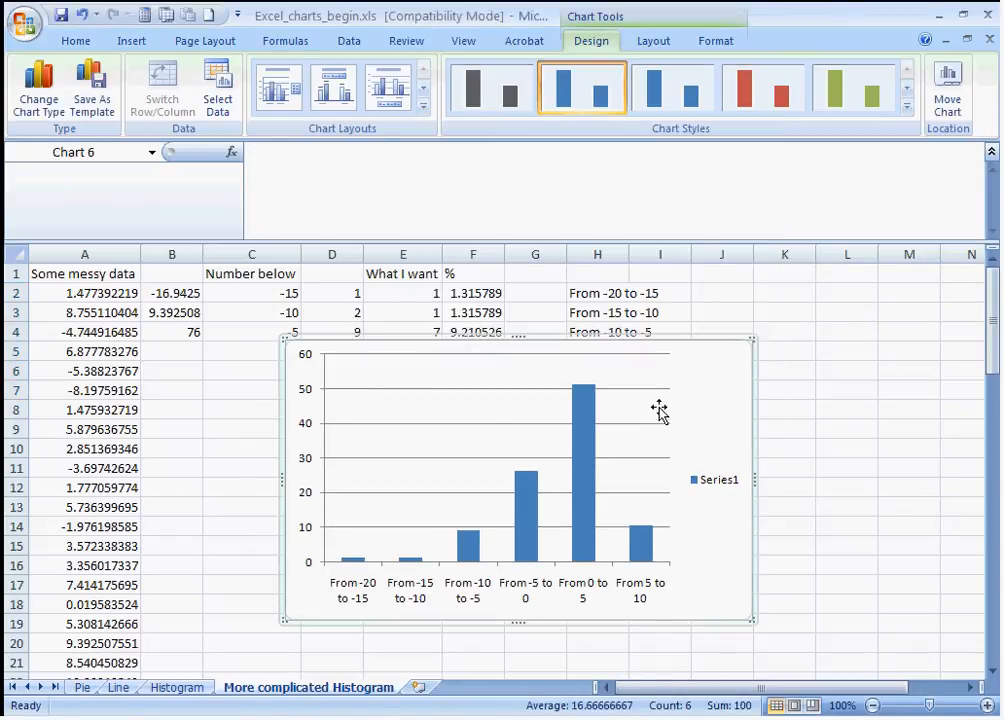